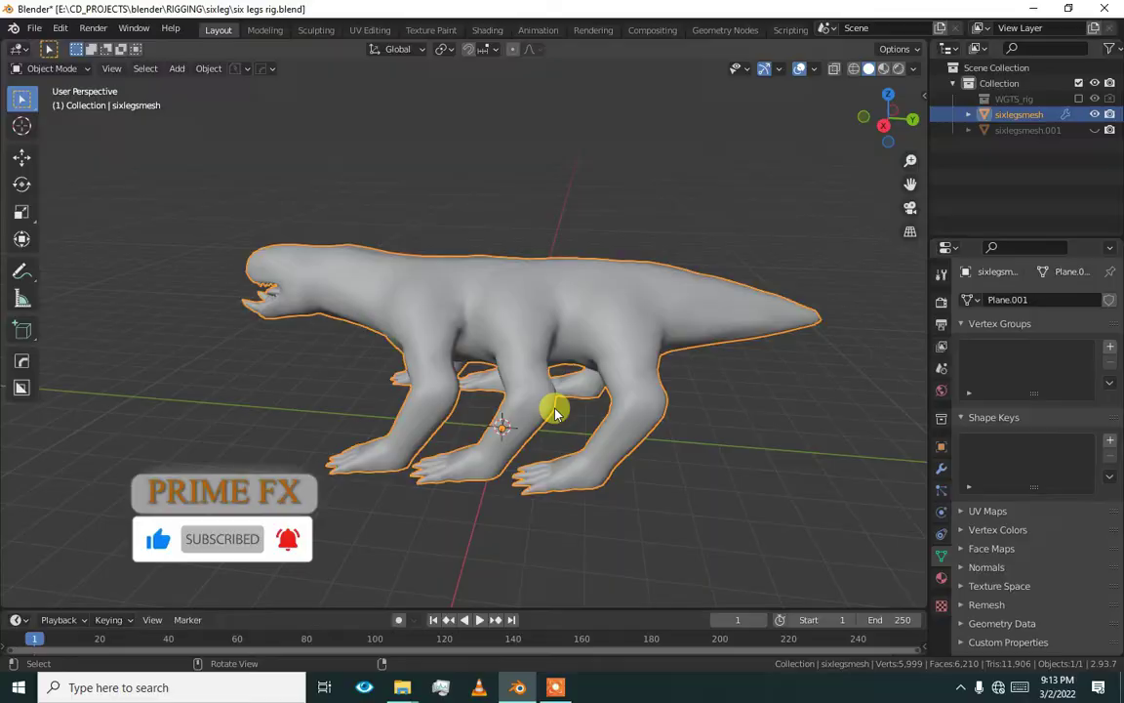
- Deselect the creature mesh and turn on the Screencast Keys display for the viewport
middle_drag(552, 407, 642, 409)
click(687, 322)
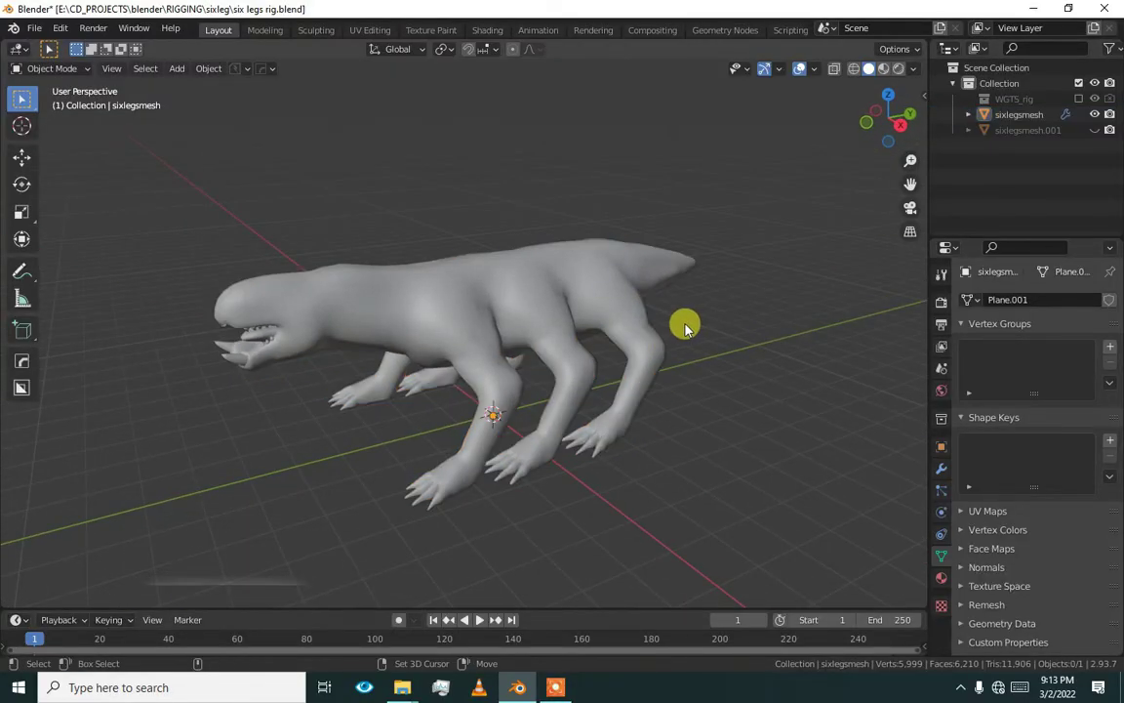
key(shift+a)
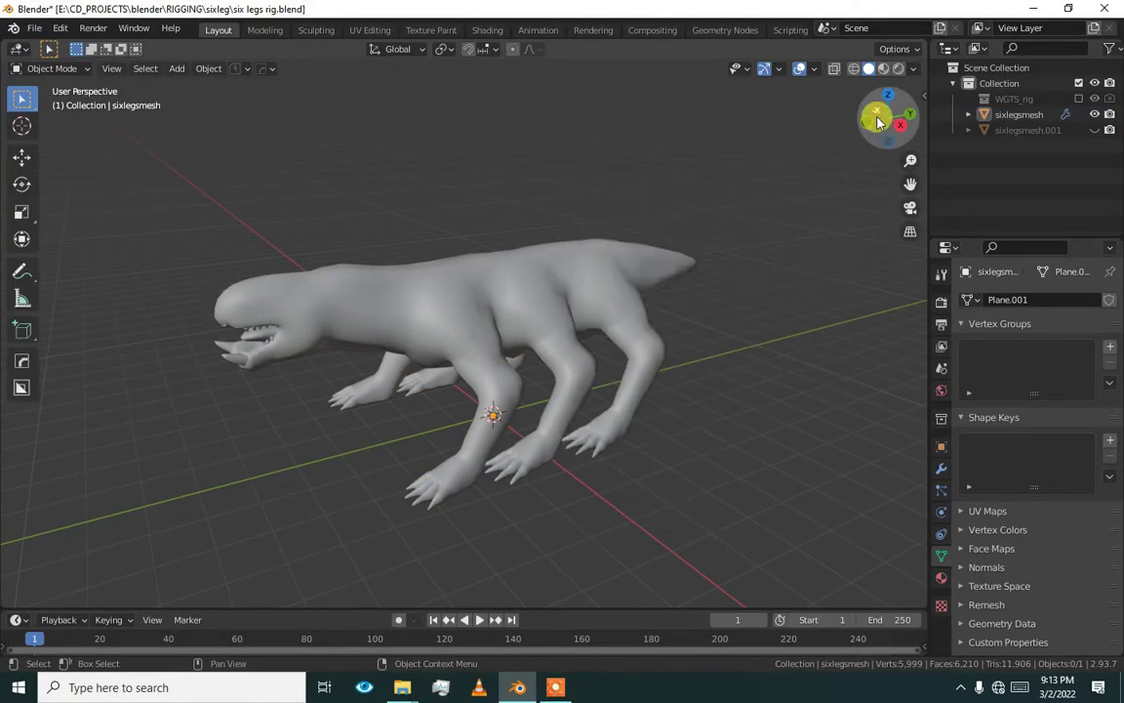
key(n)
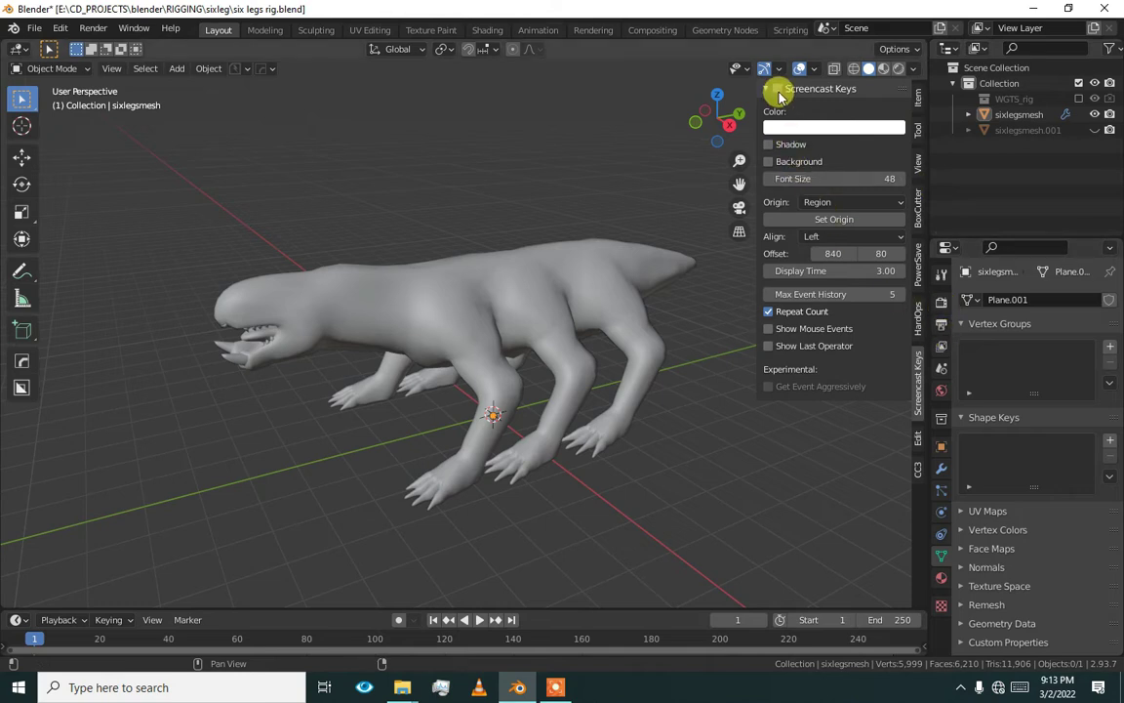
click(673, 244)
click(673, 212)
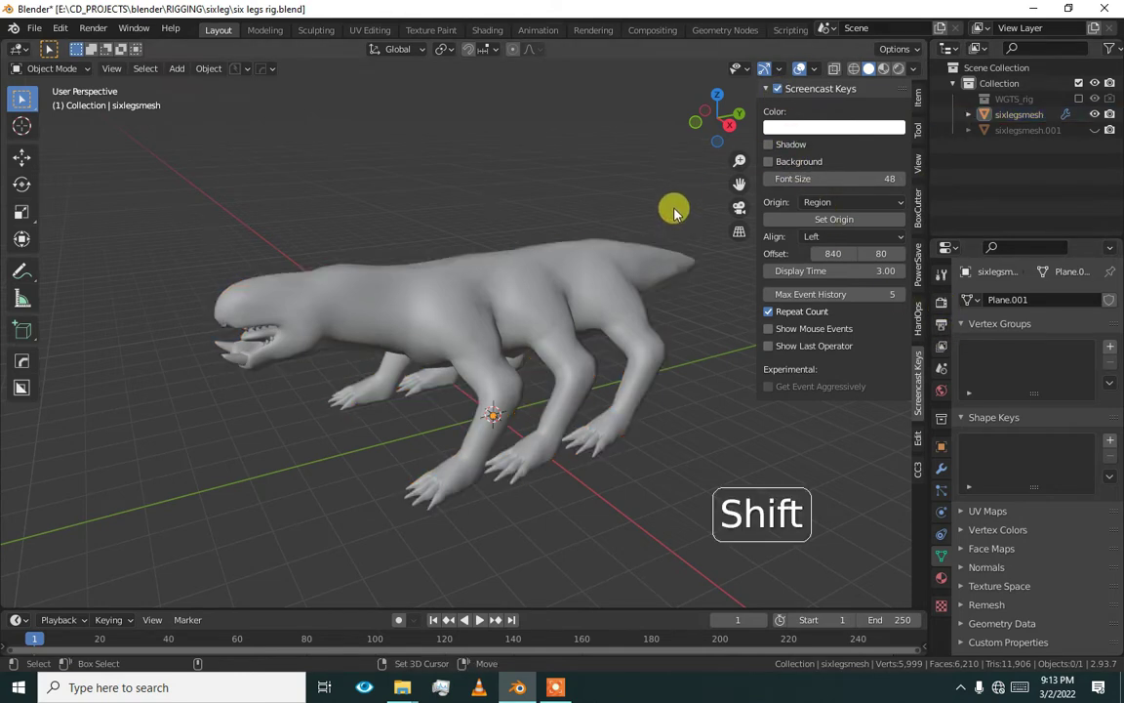
key(n)
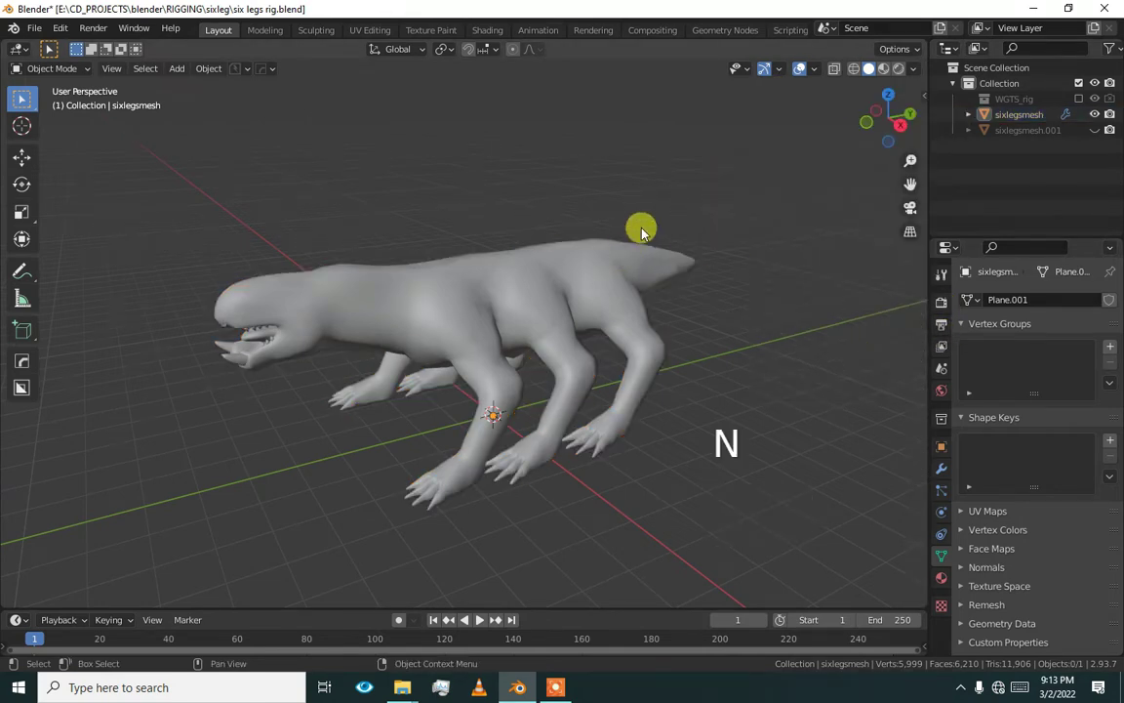
- Add a single-bone armature at the world origin and switch it to Edit Mode
key(shift+a)
mouse_move(632, 227)
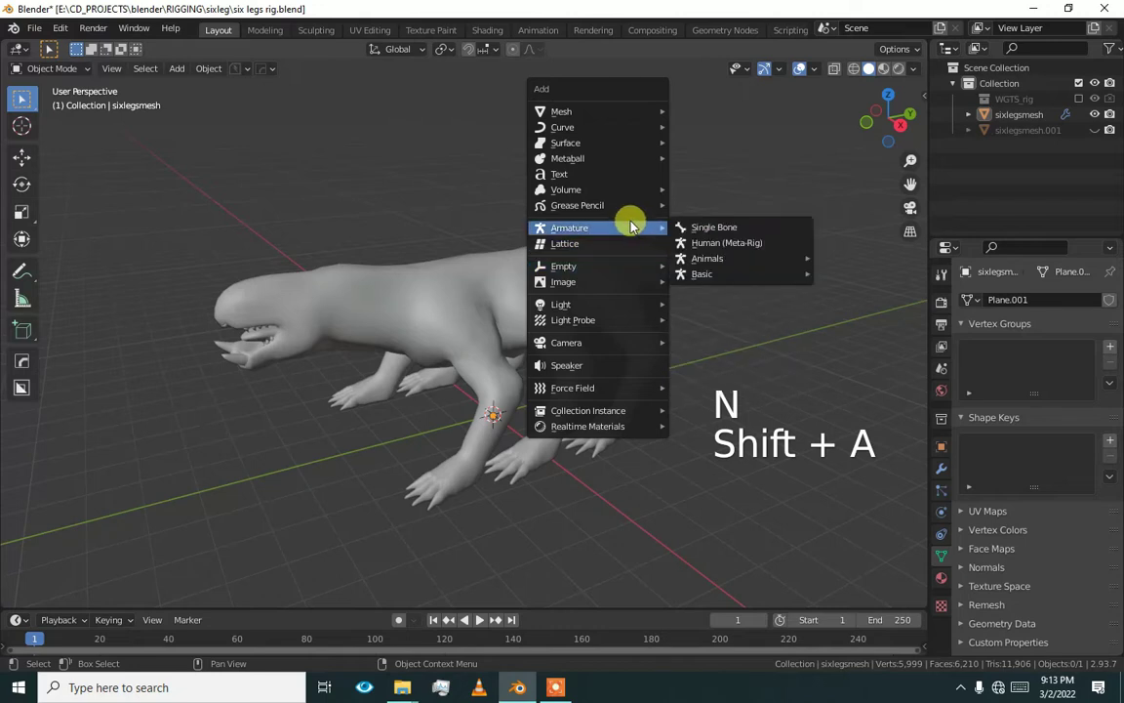
click(734, 226)
scroll(578, 359, up, 4)
key(ctrl+Tab)
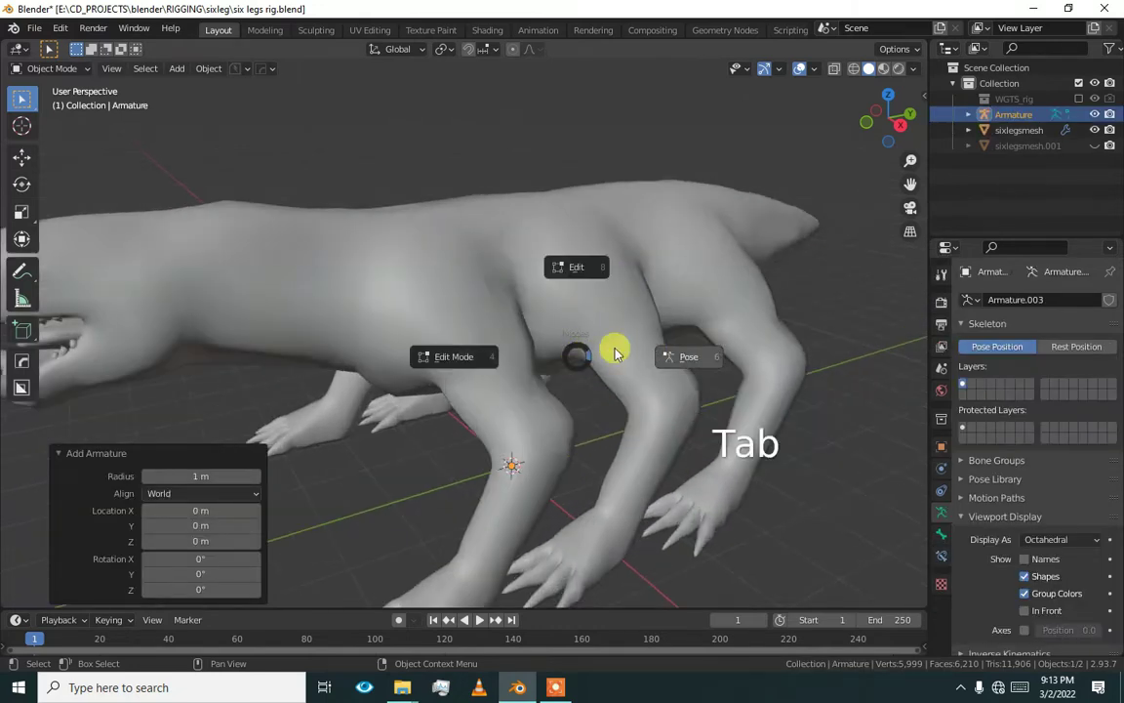
click(488, 346)
- Set the armature's viewport display to In Front so its bones draw over the mesh
alt+middle_drag(535, 383, 429, 369)
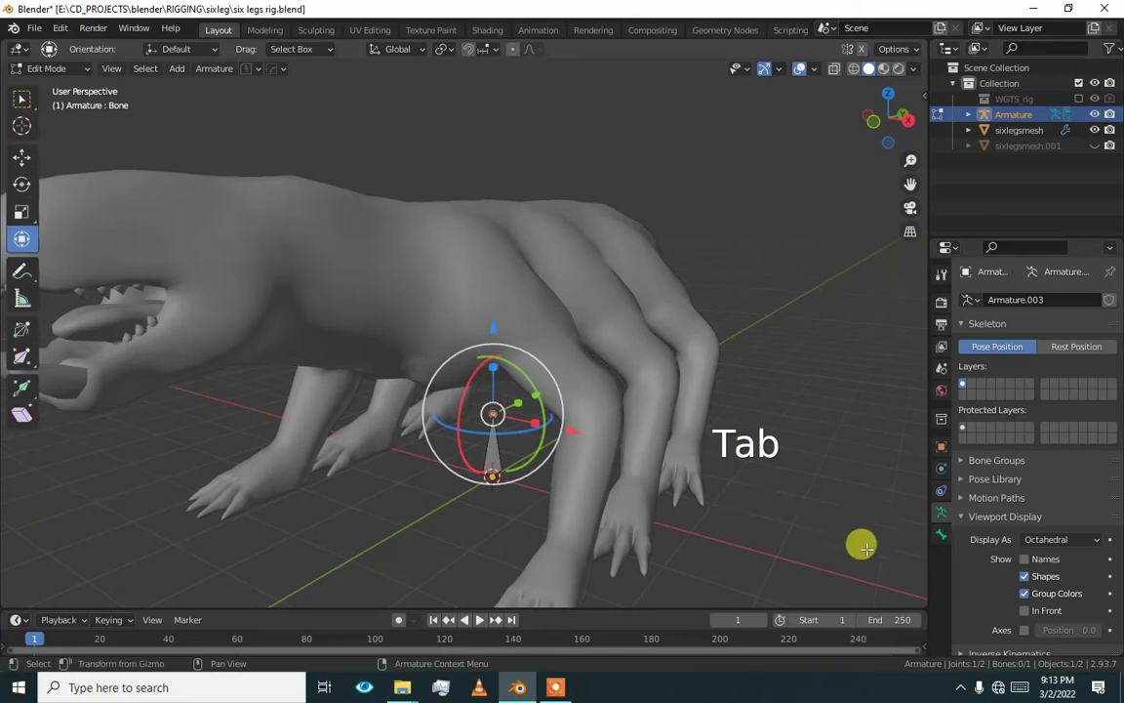
click(960, 520)
click(962, 518)
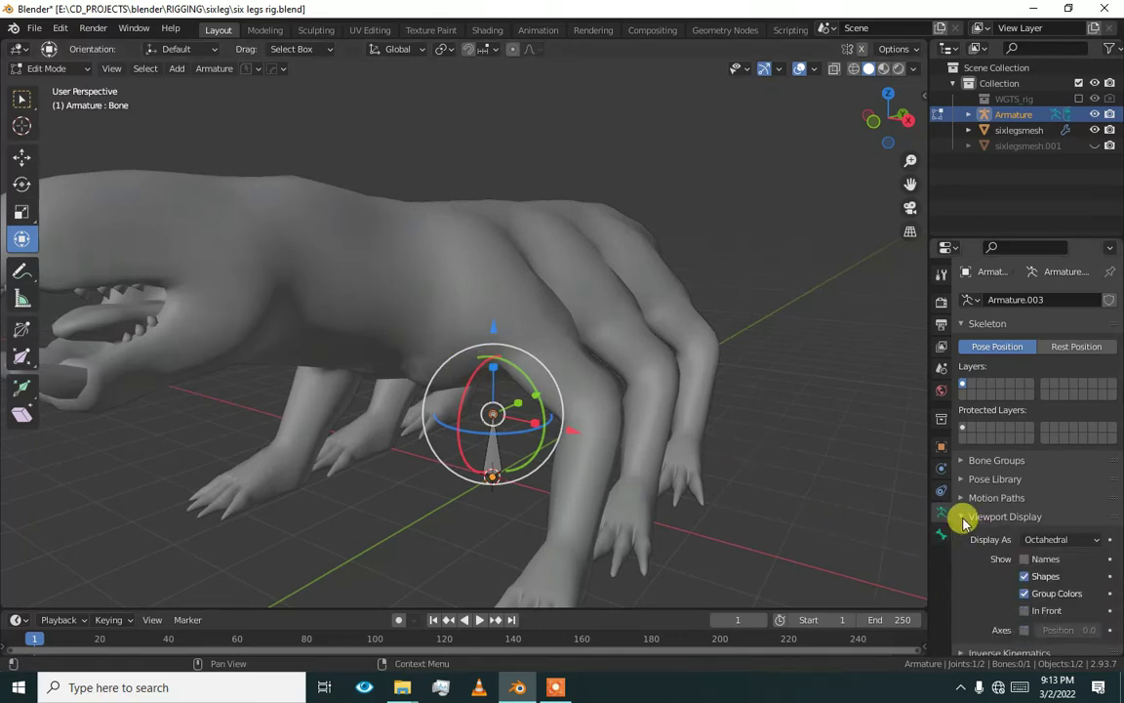
alt+drag(720, 493, 674, 517)
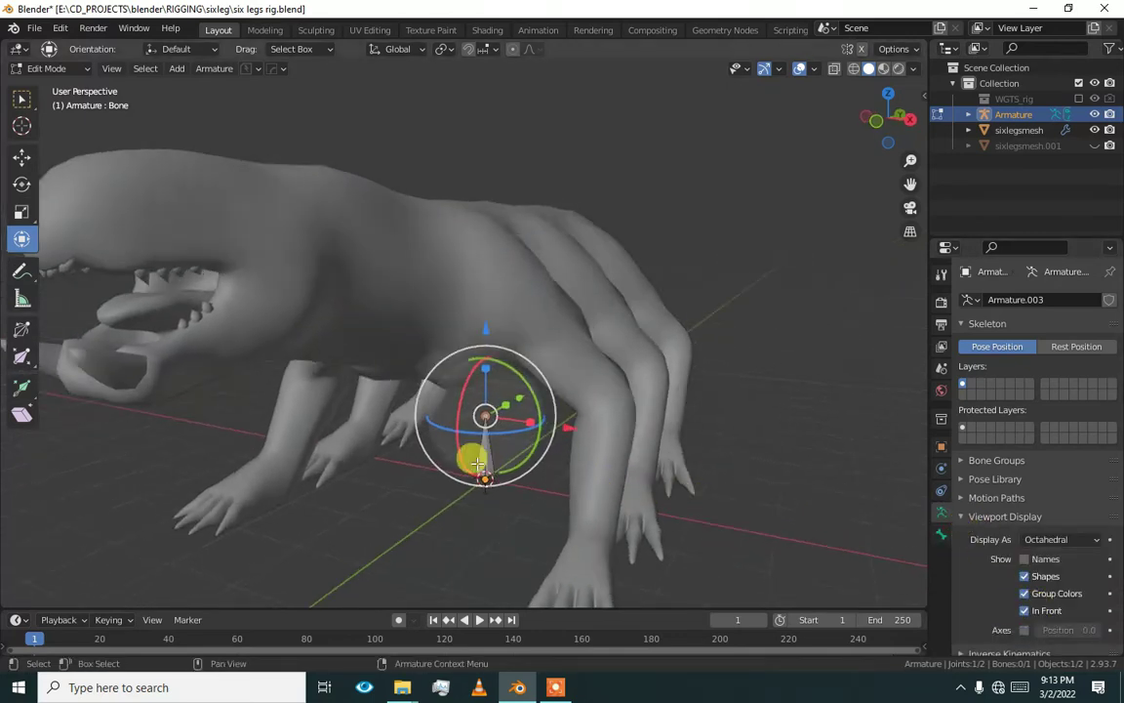
- Delete the armature's default bone
click(484, 455)
alt+drag(493, 458, 485, 473)
alt+middle_drag(485, 473, 658, 575)
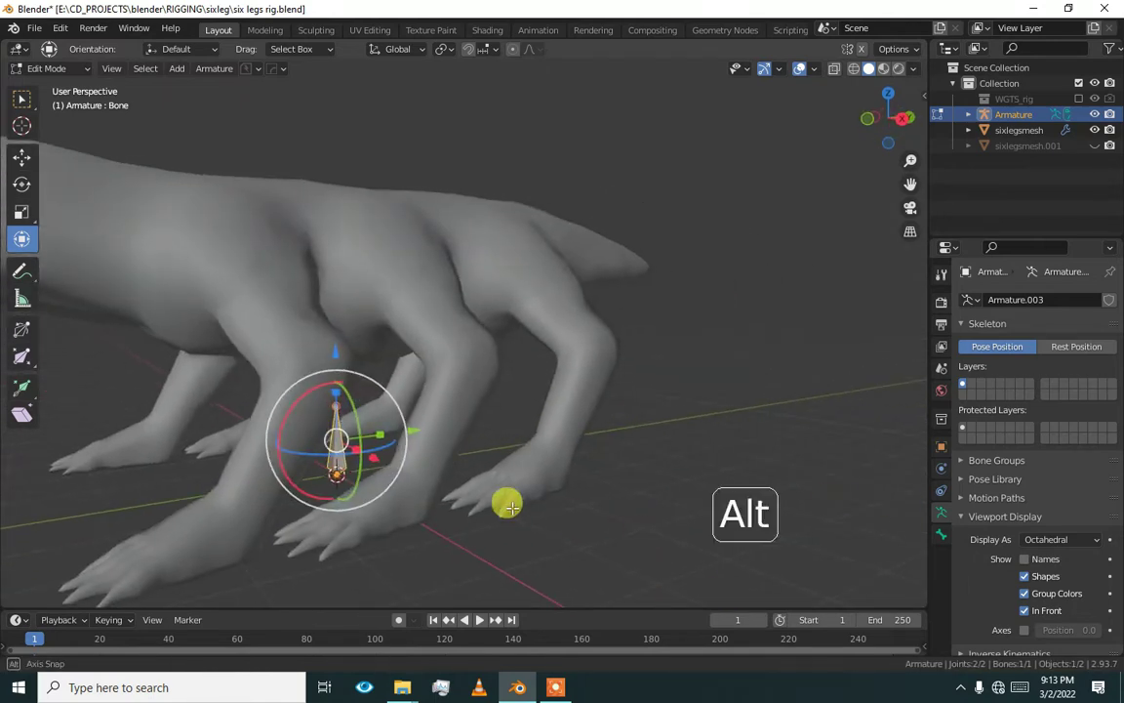
alt+middle_drag(507, 501, 386, 463)
key(x)
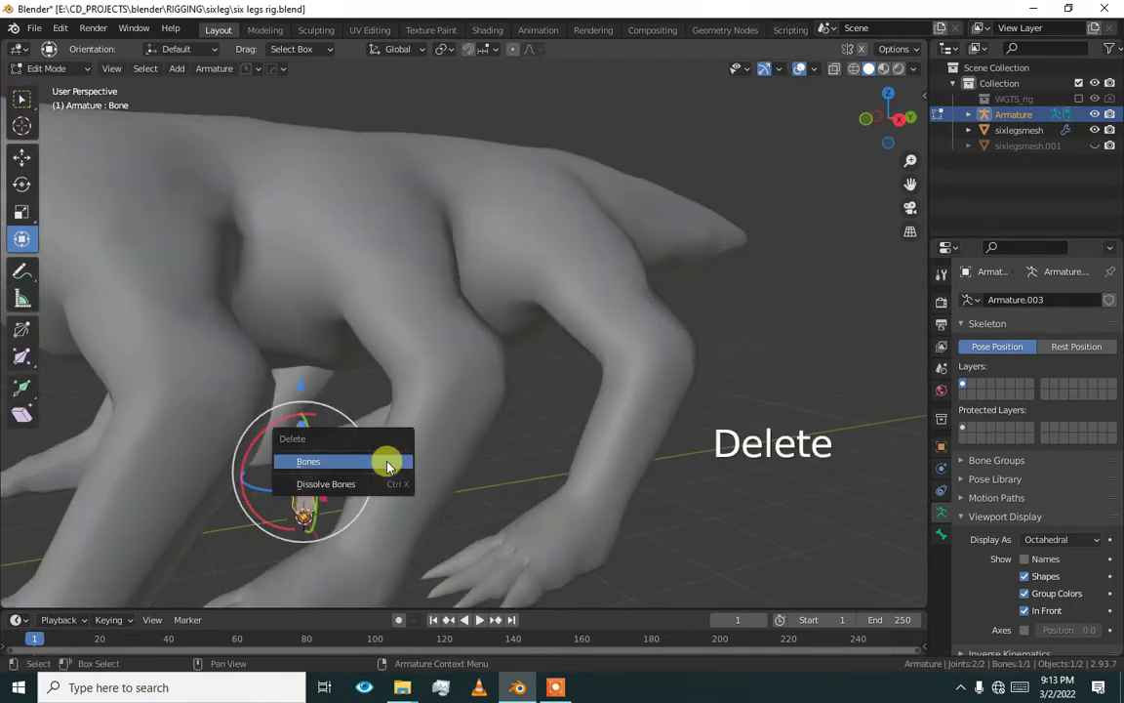
click(388, 467)
- Add the spines.super_spine Rigify sample to the armature and select all its bones in the right orthographic view
scroll(702, 478, down, 3)
scroll(1080, 517, down, 6)
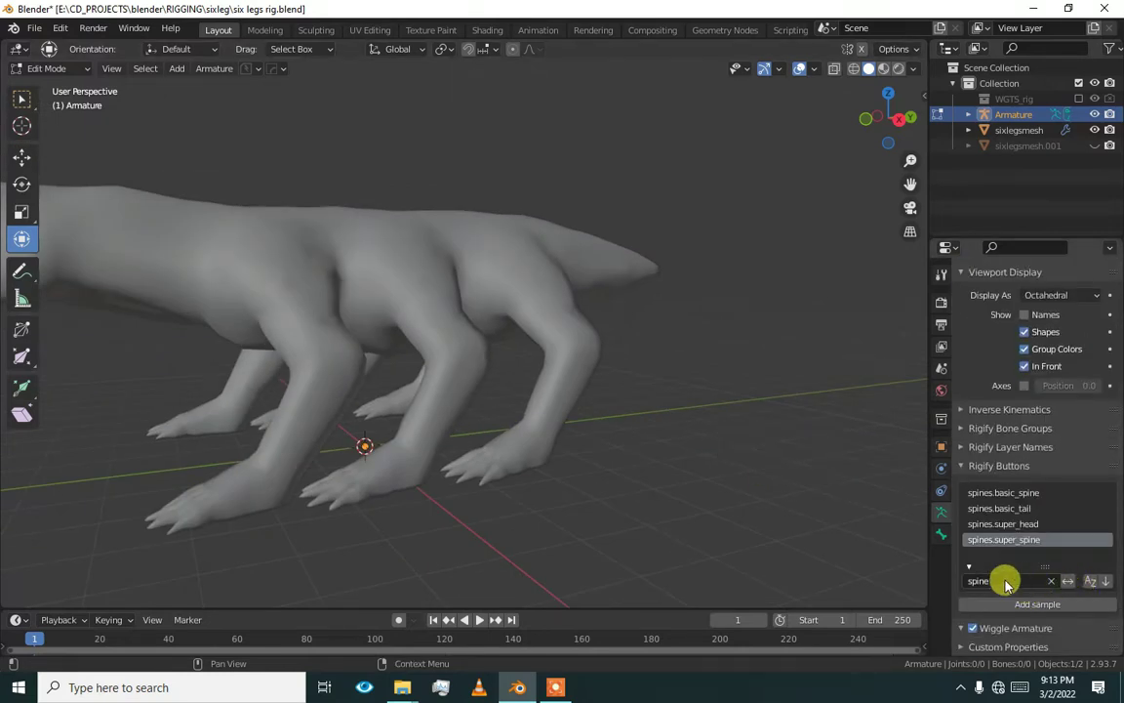
scroll(976, 569, up, 1)
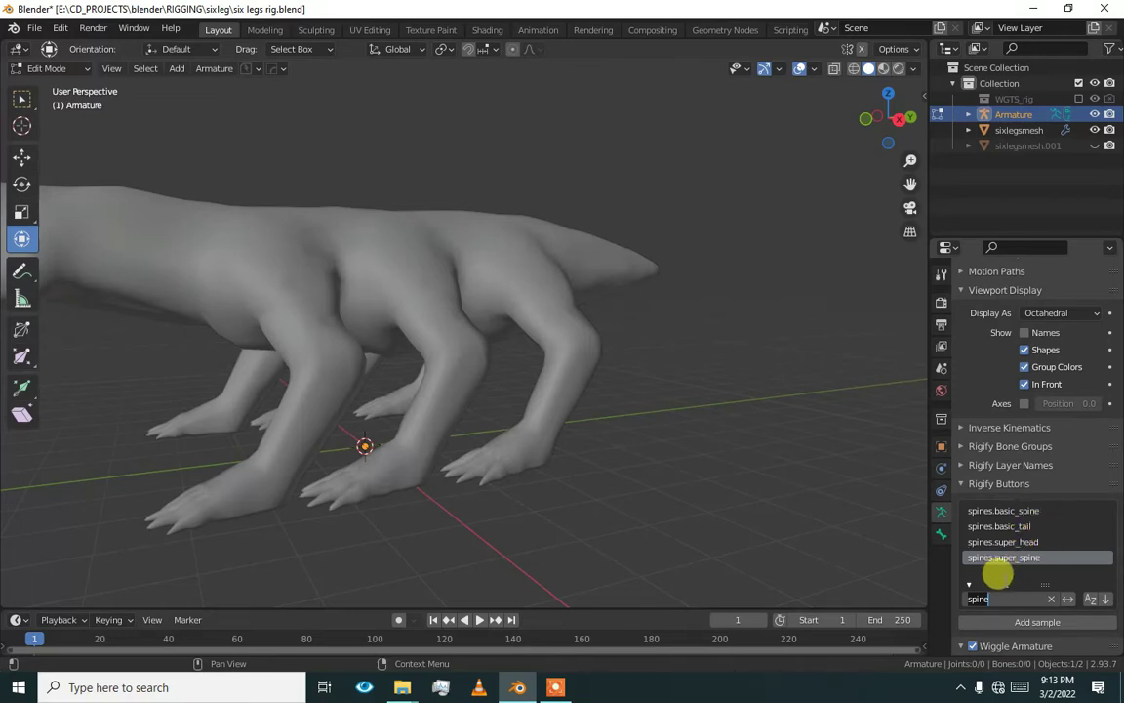
click(1039, 620)
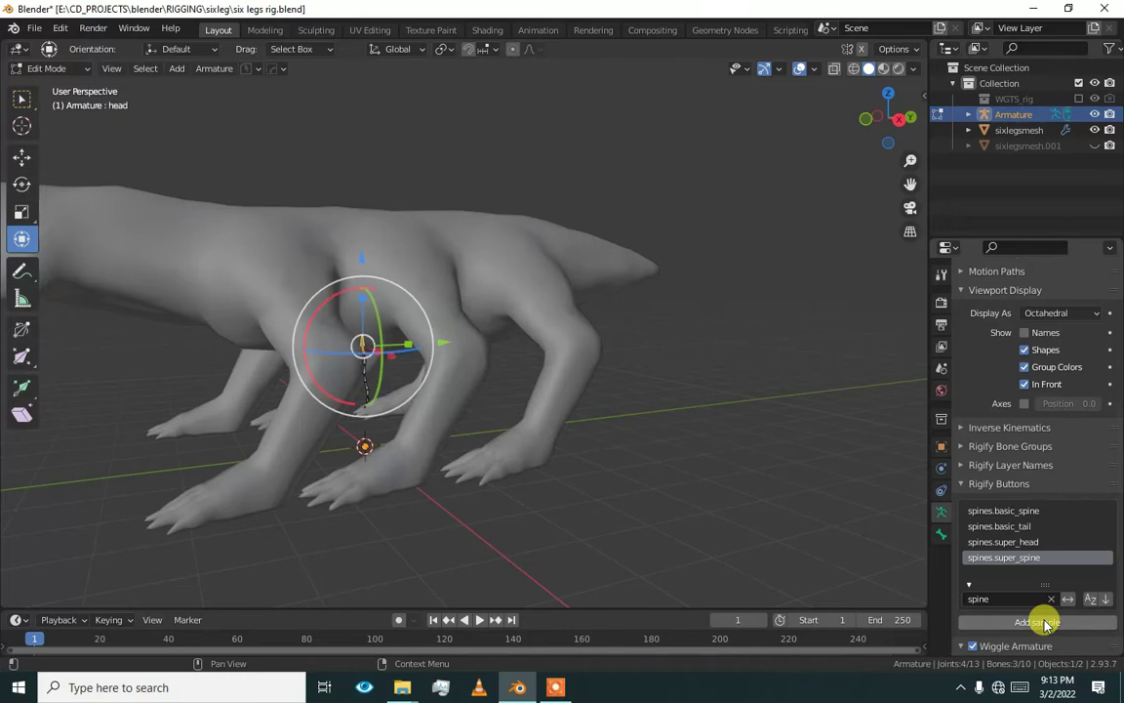
middle_drag(441, 409, 458, 405)
key(a)
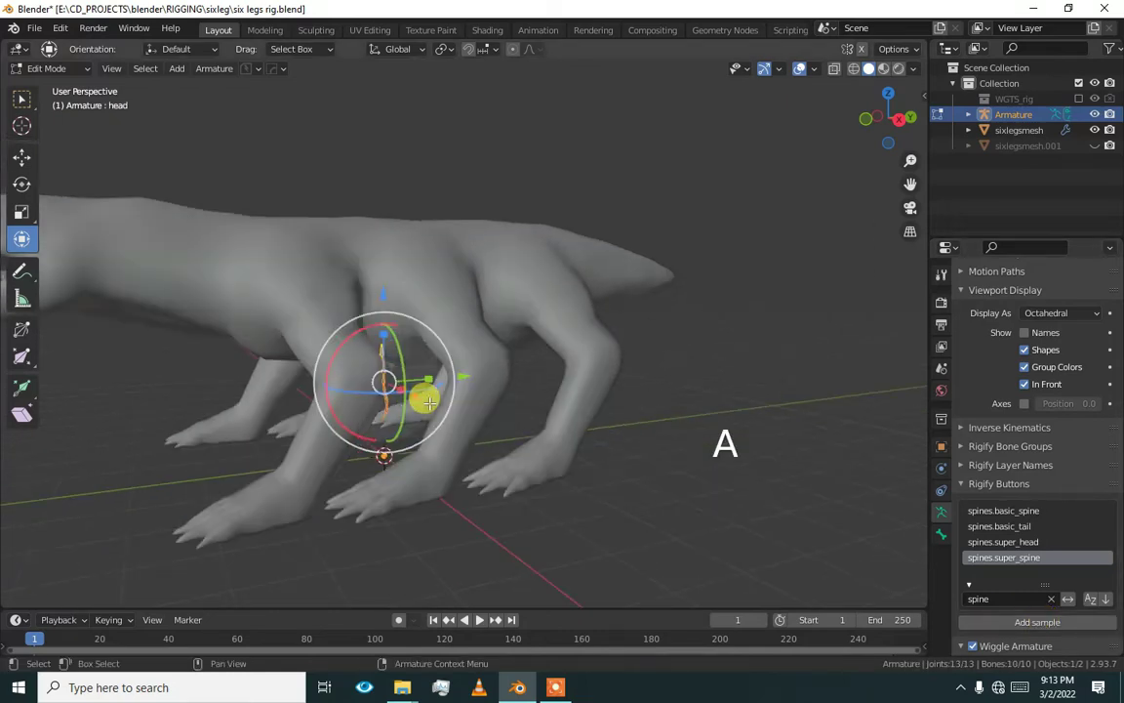
key(KP_3)
scroll(413, 365, up, 3)
shift+middle_drag(426, 377, 572, 263)
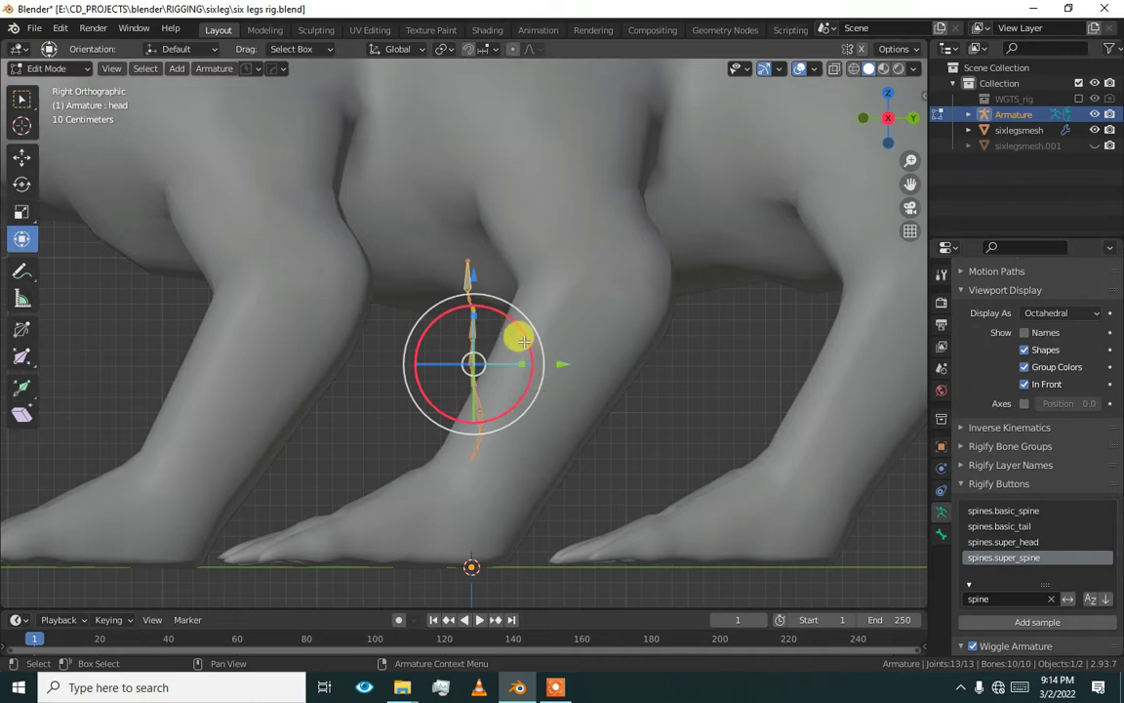
drag(522, 322, 540, 349)
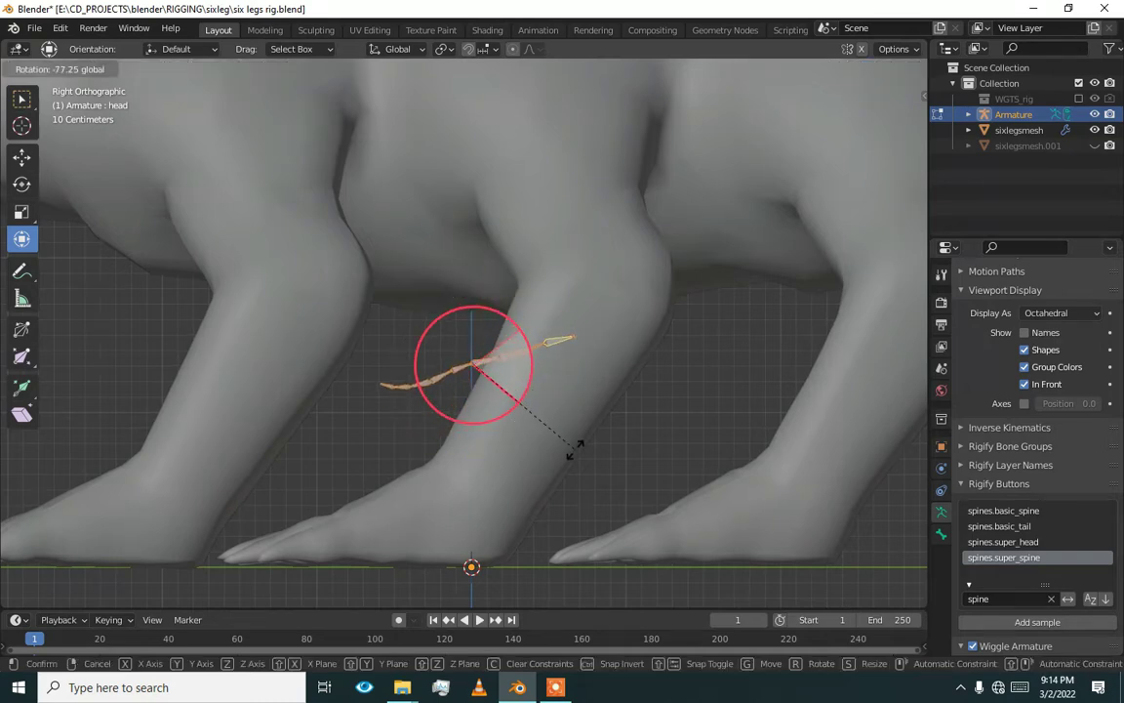
drag(574, 450, 426, 301)
key(ctrl+z)
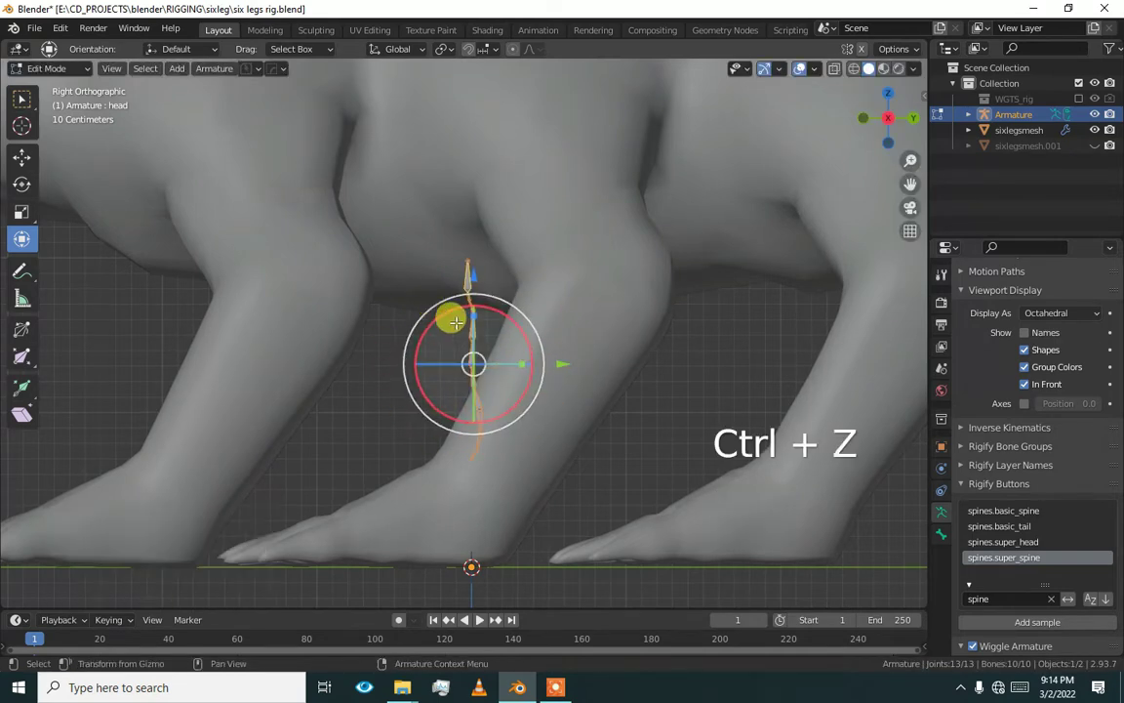
- Rotate all the spine bones 90° around the global X axis
middle_drag(481, 330, 452, 283)
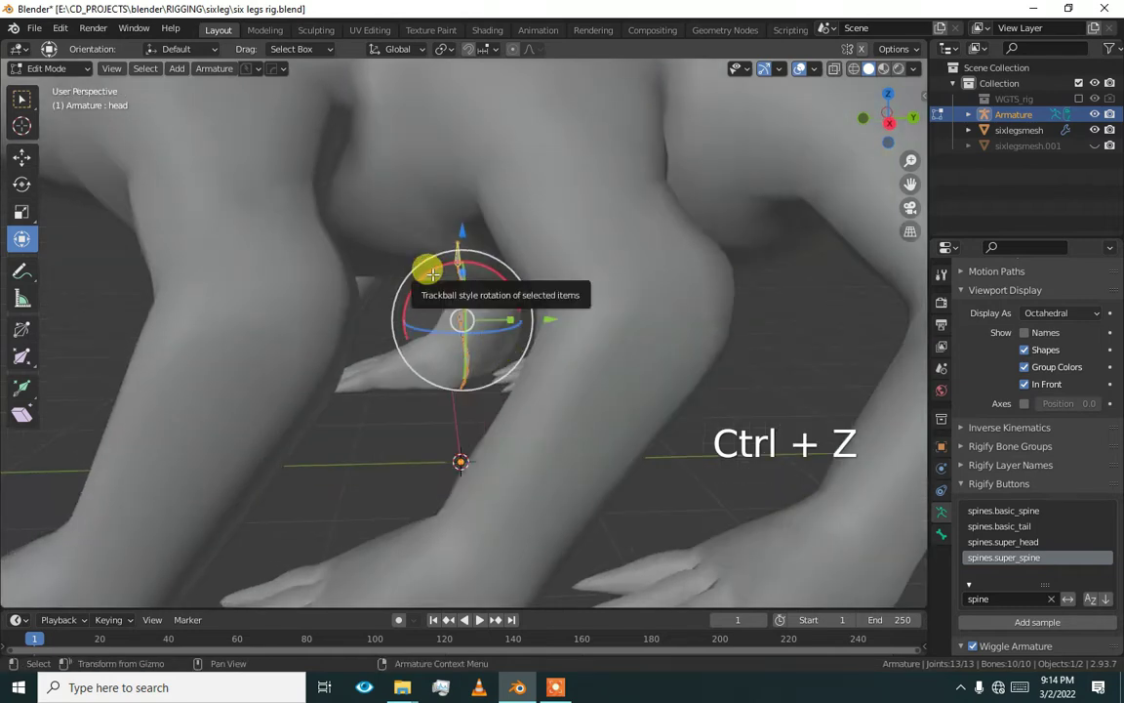
drag(426, 266, 411, 280)
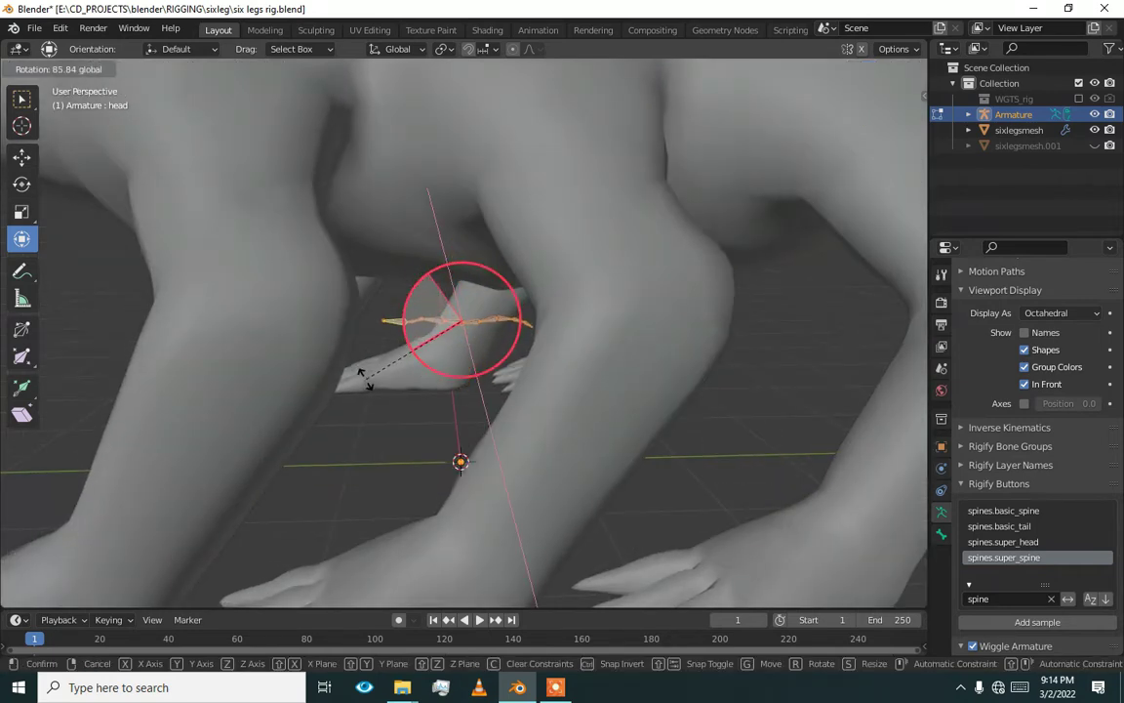
drag(360, 378, 285, 424)
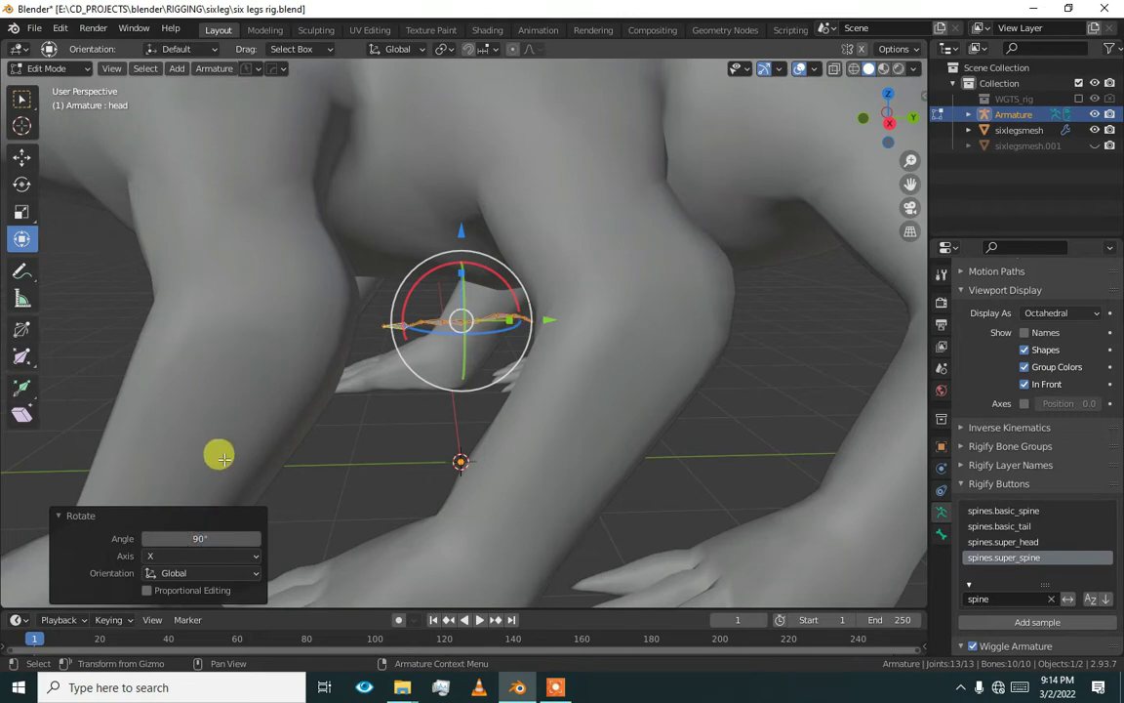
- Scale all the spine bones by about -8.109 in the right side view to match the creature's length
key(KP_3)
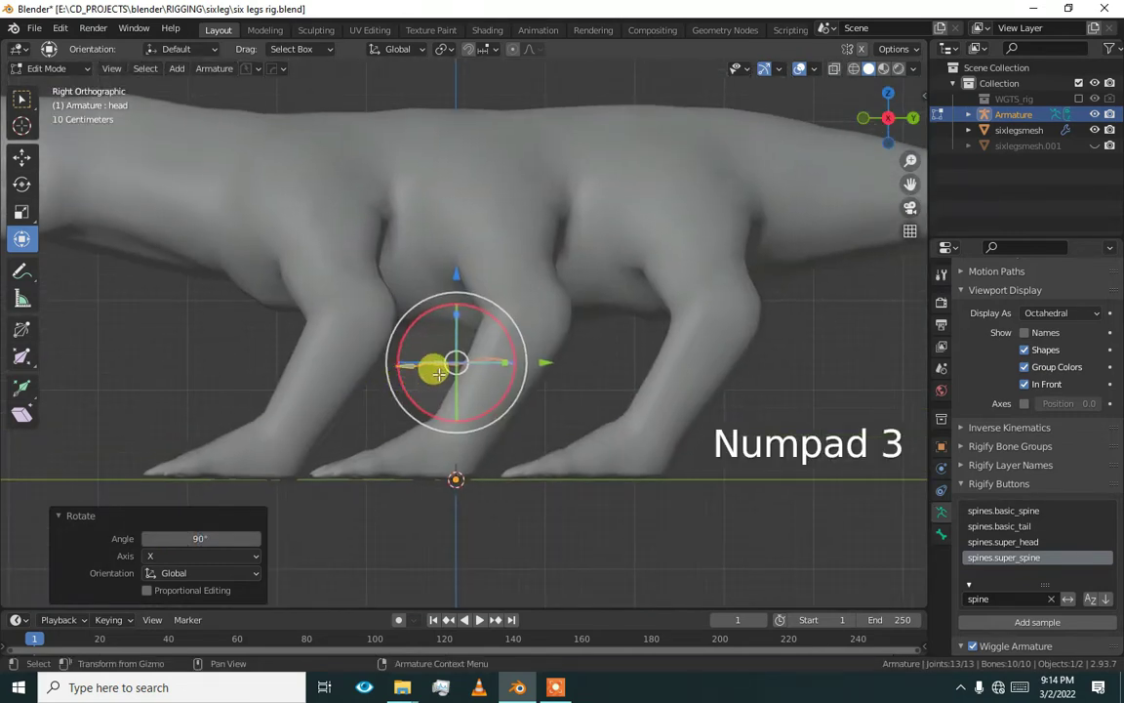
scroll(445, 368, down, 5)
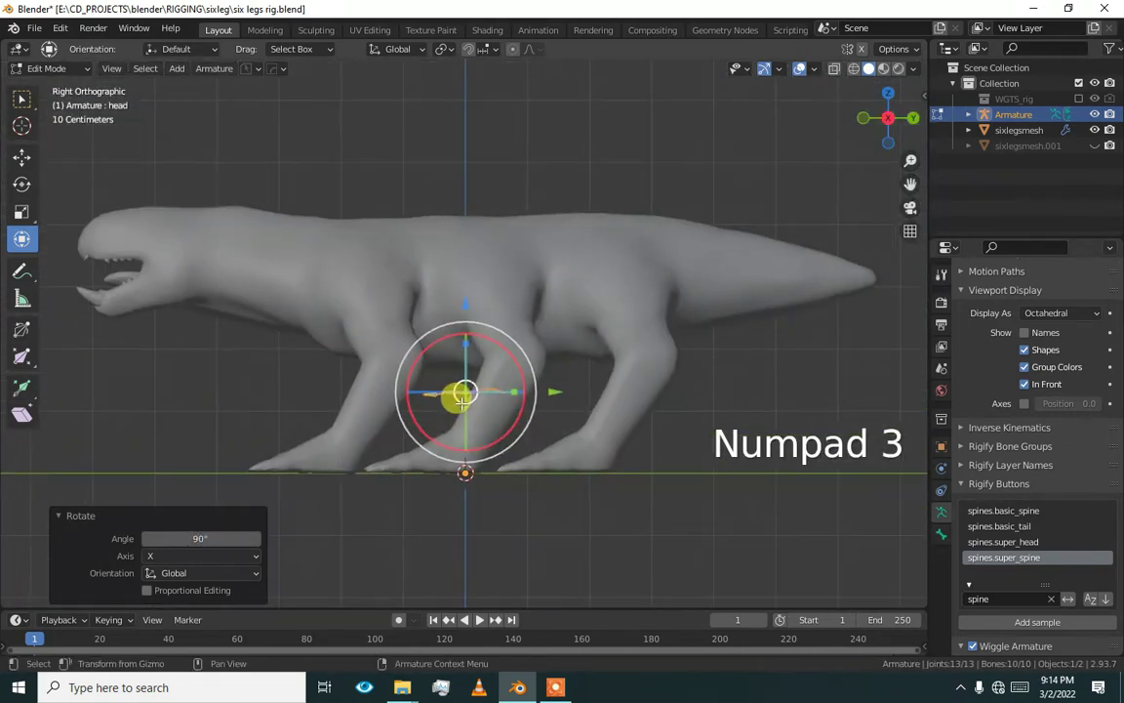
key(s)
right_click(477, 367)
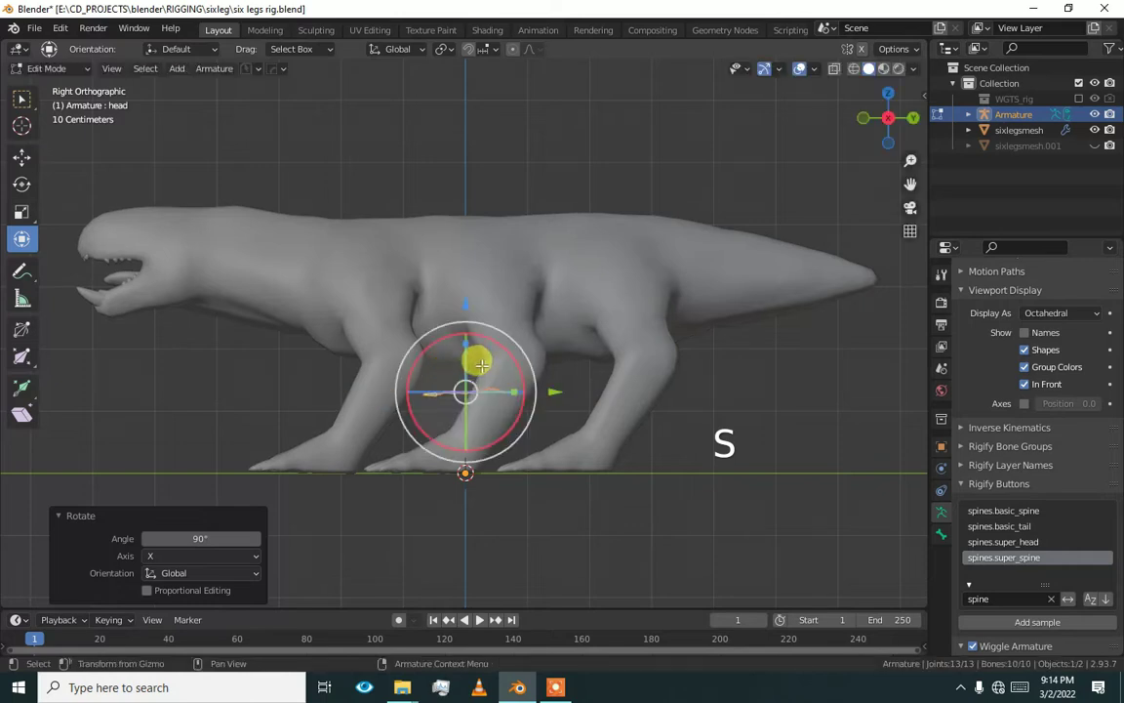
key(s)
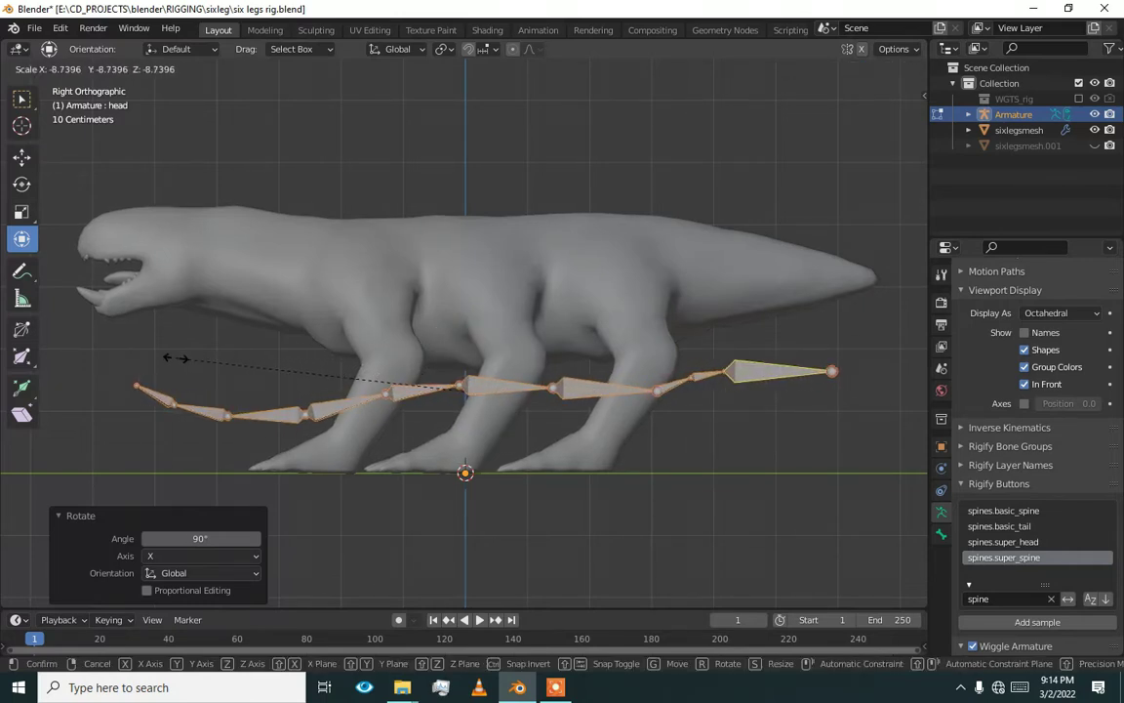
click(328, 381)
alt+drag(393, 388, 426, 395)
text(r)
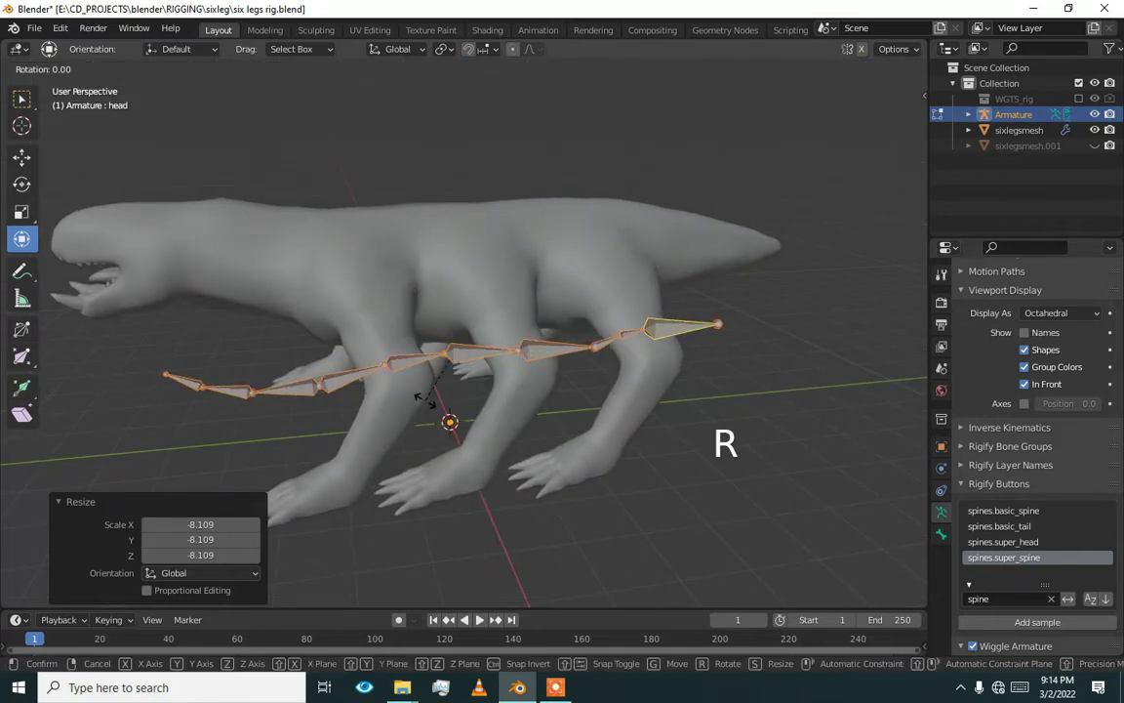
text(z90)
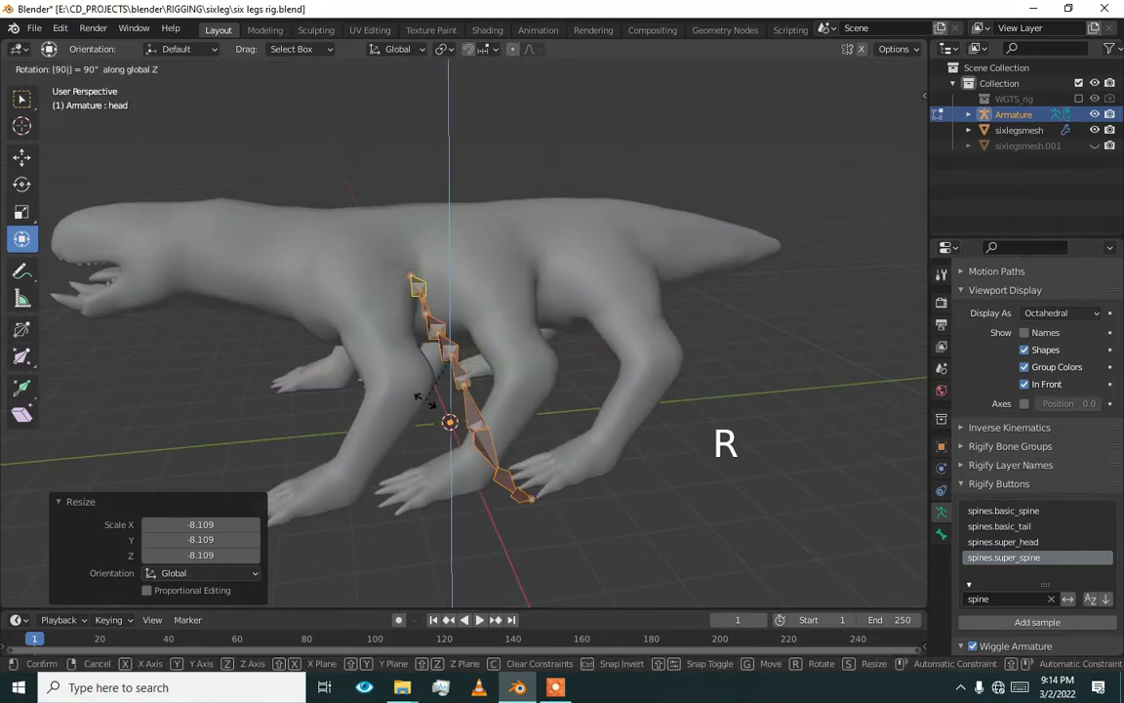
click(425, 398)
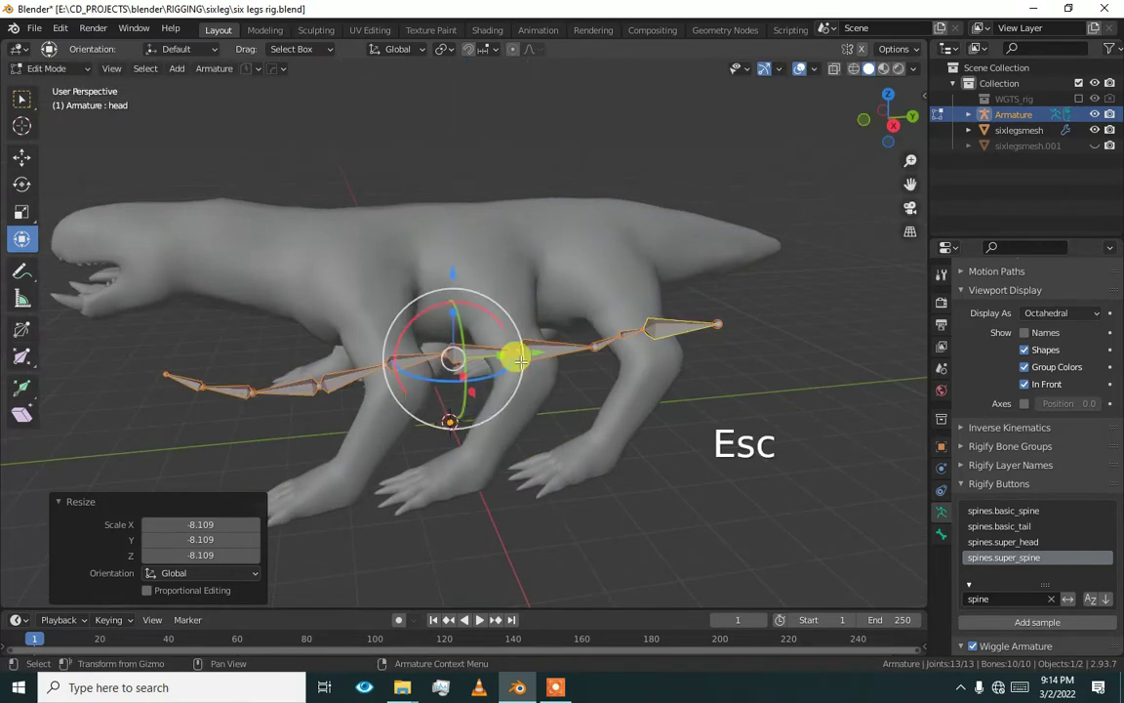
- Rotate the spine bones -180° around the global Z axis so the head bone points toward the creature's head
alt+drag(514, 354, 588, 481)
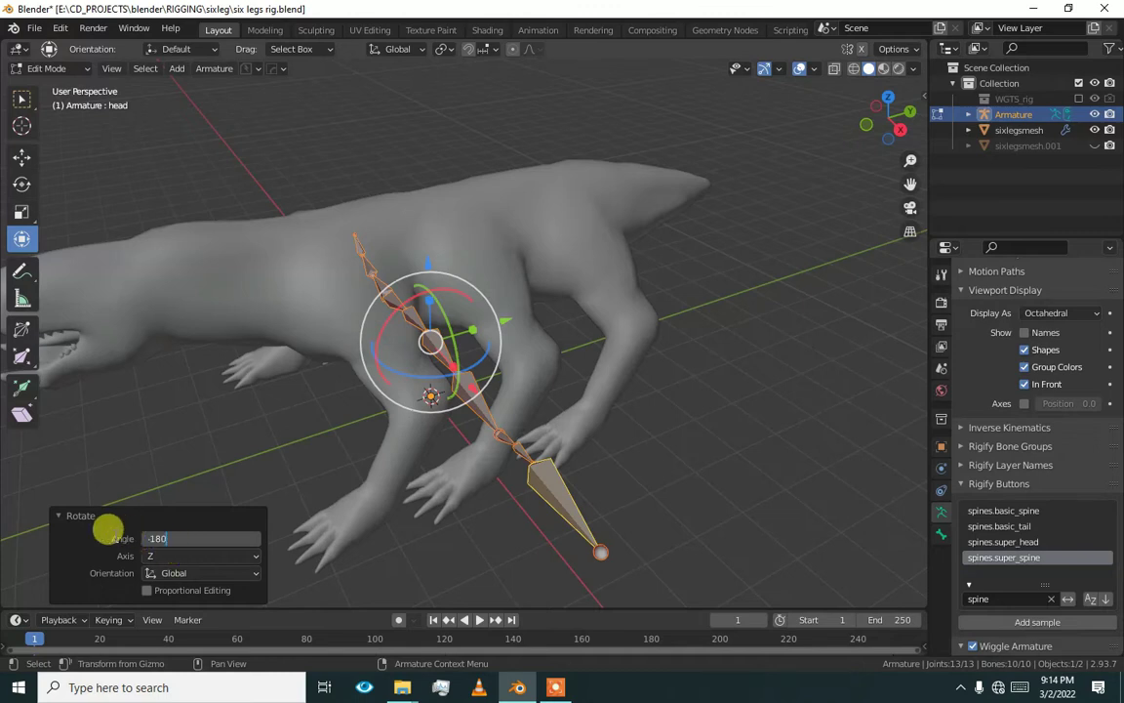
key(Return)
click(210, 521)
alt+middle_drag(321, 459, 411, 364)
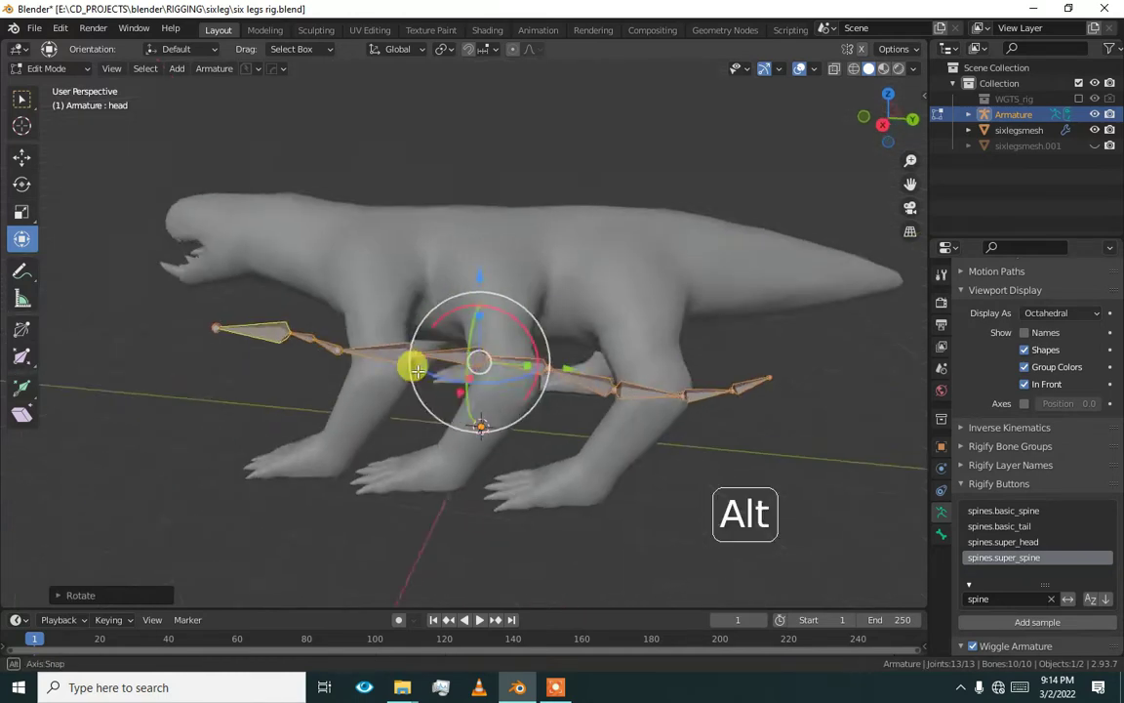
- Move the spine bones up along Z into the creature's body in the right side view
key(KP_3)
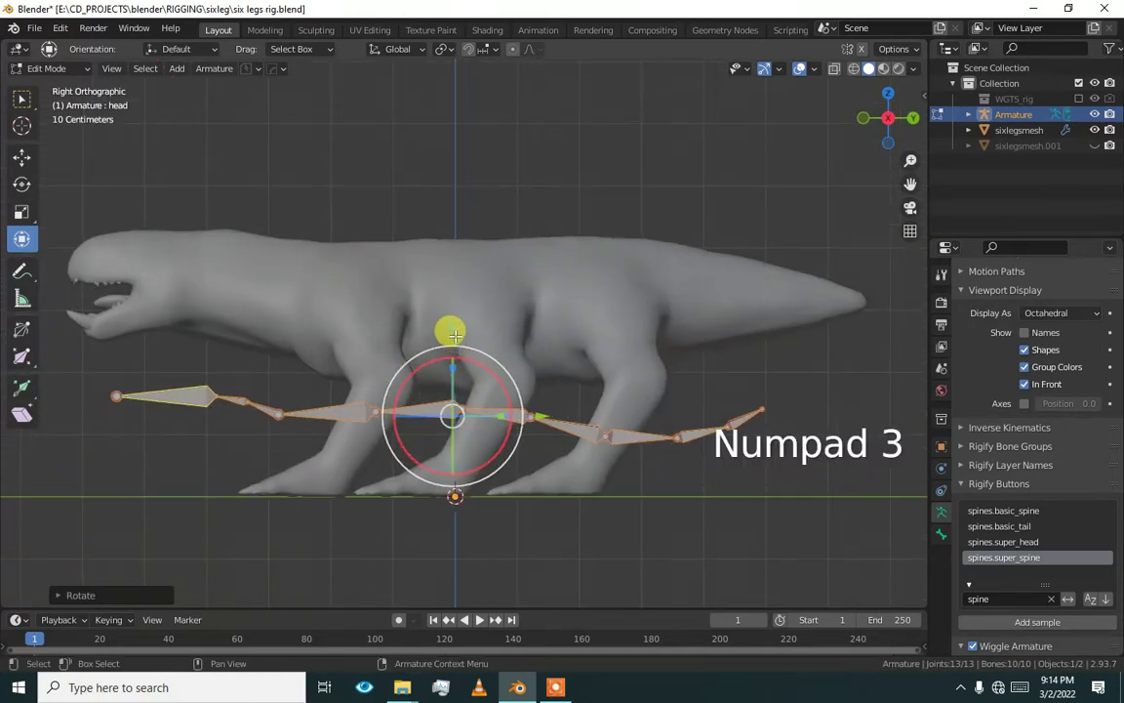
drag(451, 327, 447, 190)
scroll(580, 263, up, 3)
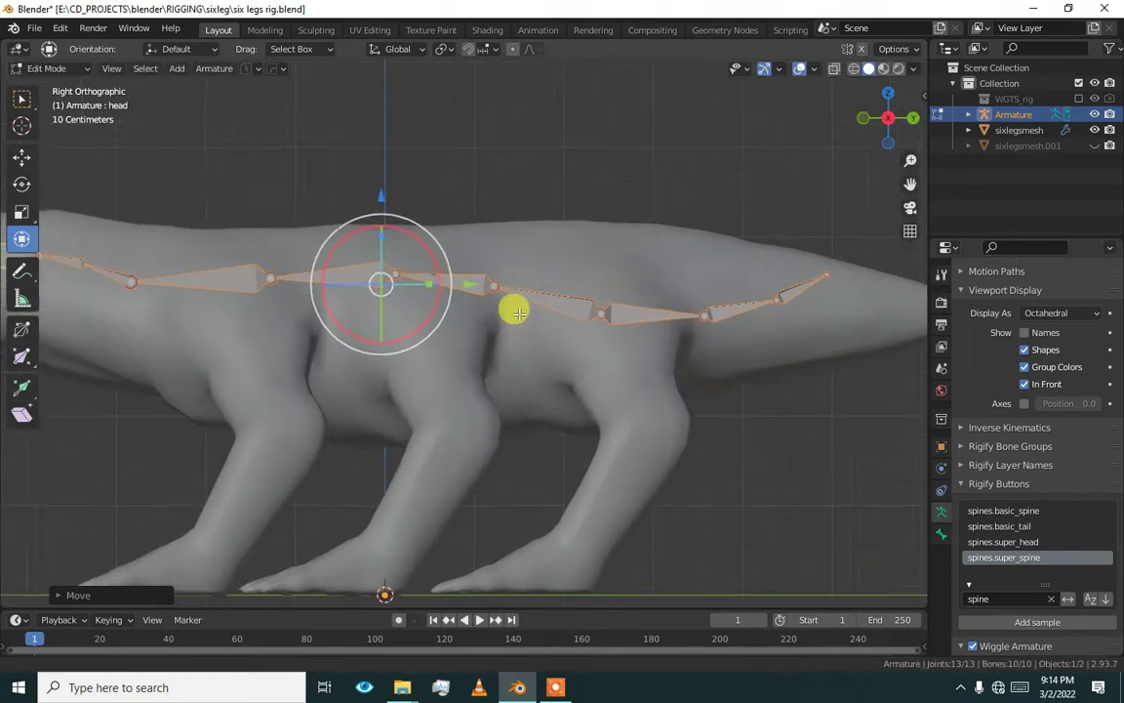
scroll(733, 339, down, 5)
drag(554, 231, 557, 244)
- Select the joint at the base of the neck and examine the spine chain's alignment with the body through to the tail
click(293, 368)
scroll(293, 368, up, 4)
shift+middle_drag(293, 368, 346, 428)
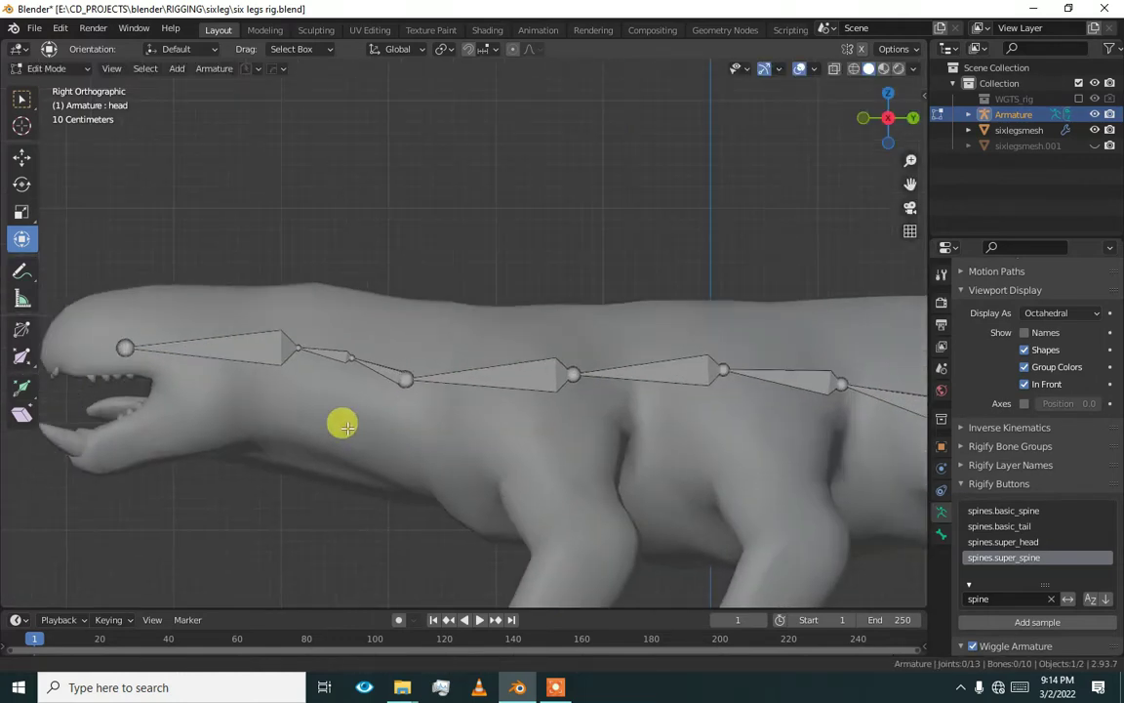
click(405, 378)
scroll(444, 403, down, 2)
scroll(616, 319, up, 1)
shift+middle_drag(904, 375, 542, 340)
scroll(543, 340, up, 1)
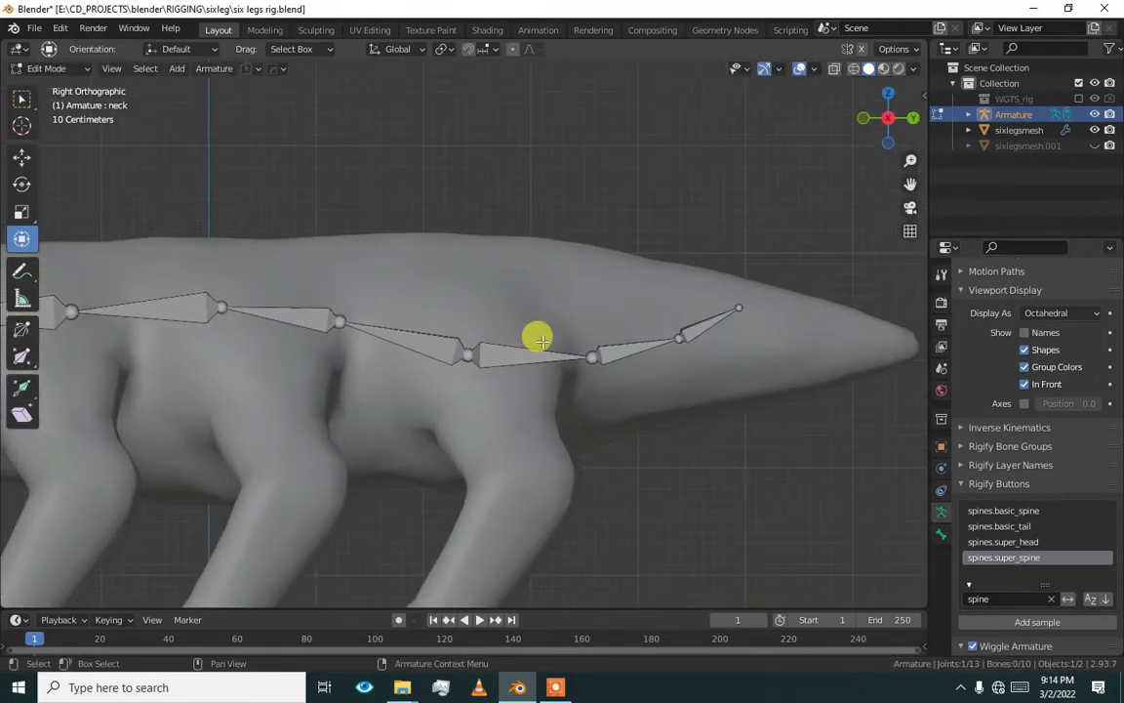
- Move the four rearmost spine and tail bones up and slightly toward the tail inside the body
drag(803, 253, 436, 395)
shift+click(447, 342)
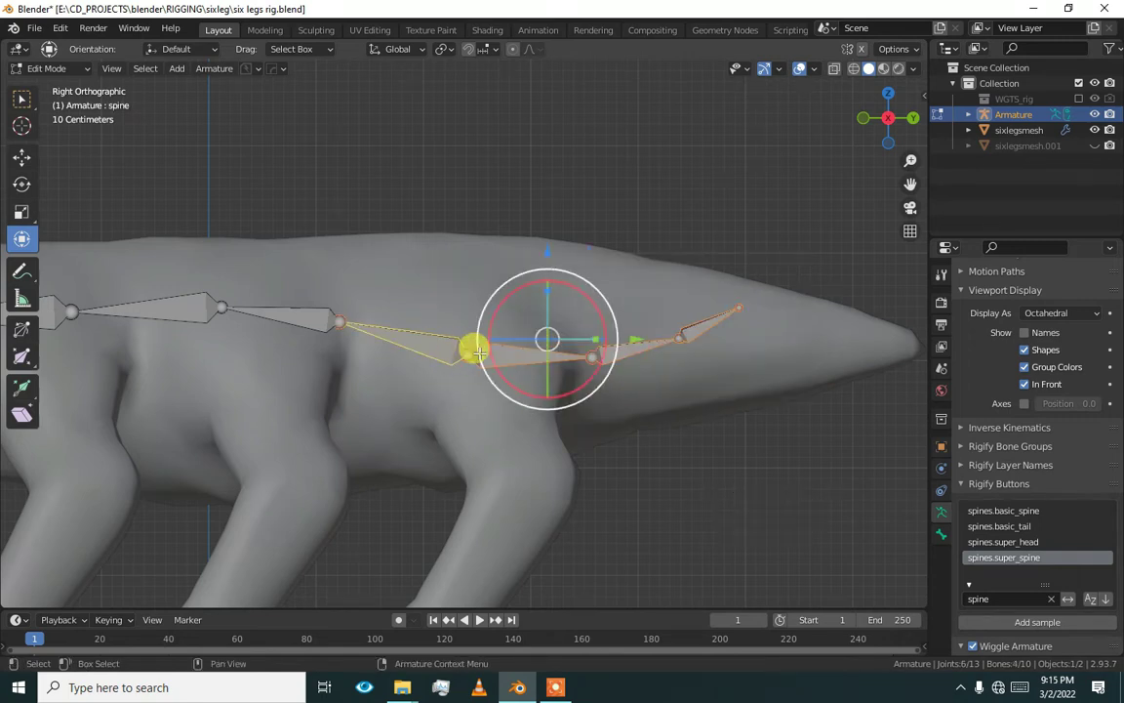
drag(555, 334, 573, 297)
click(659, 225)
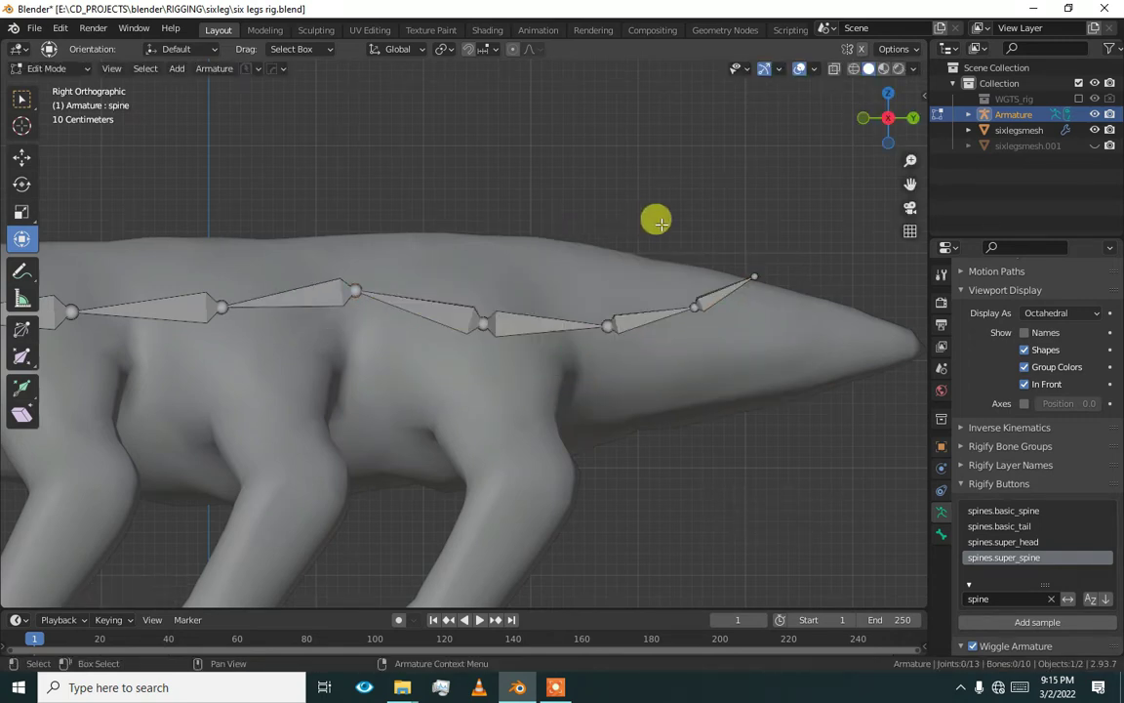
- Shift the last two tail bones slightly down and toward the tip of the tail
shift+middle_drag(725, 218, 607, 255)
drag(753, 191, 480, 396)
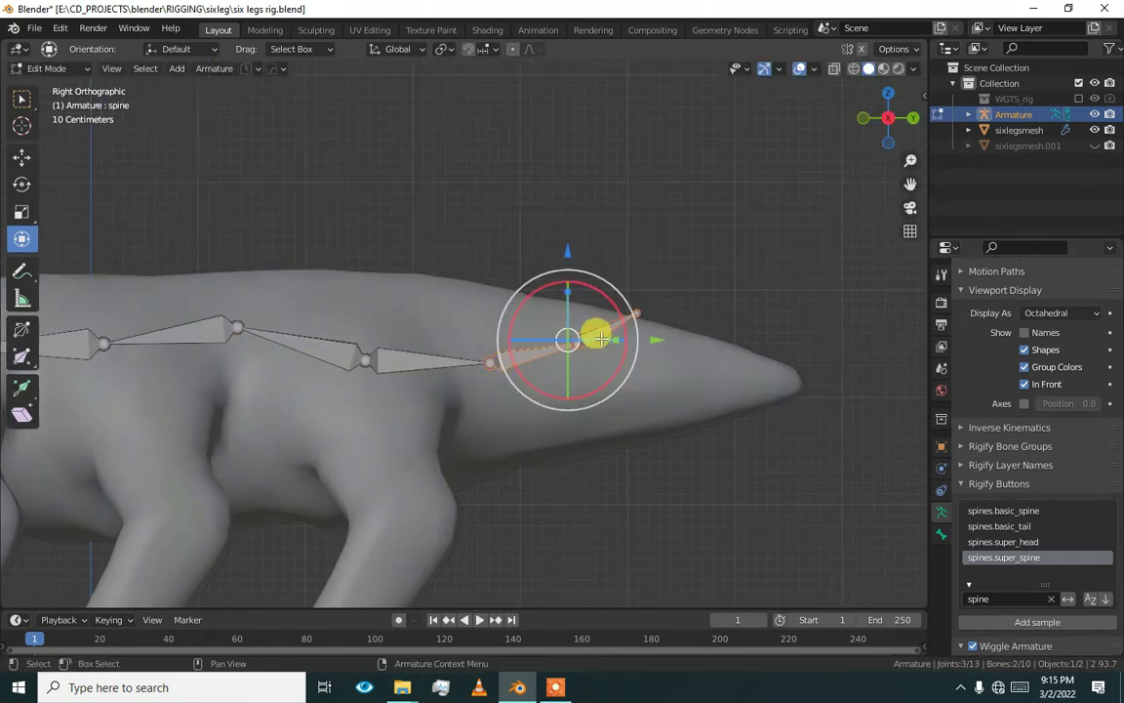
drag(600, 338, 636, 342)
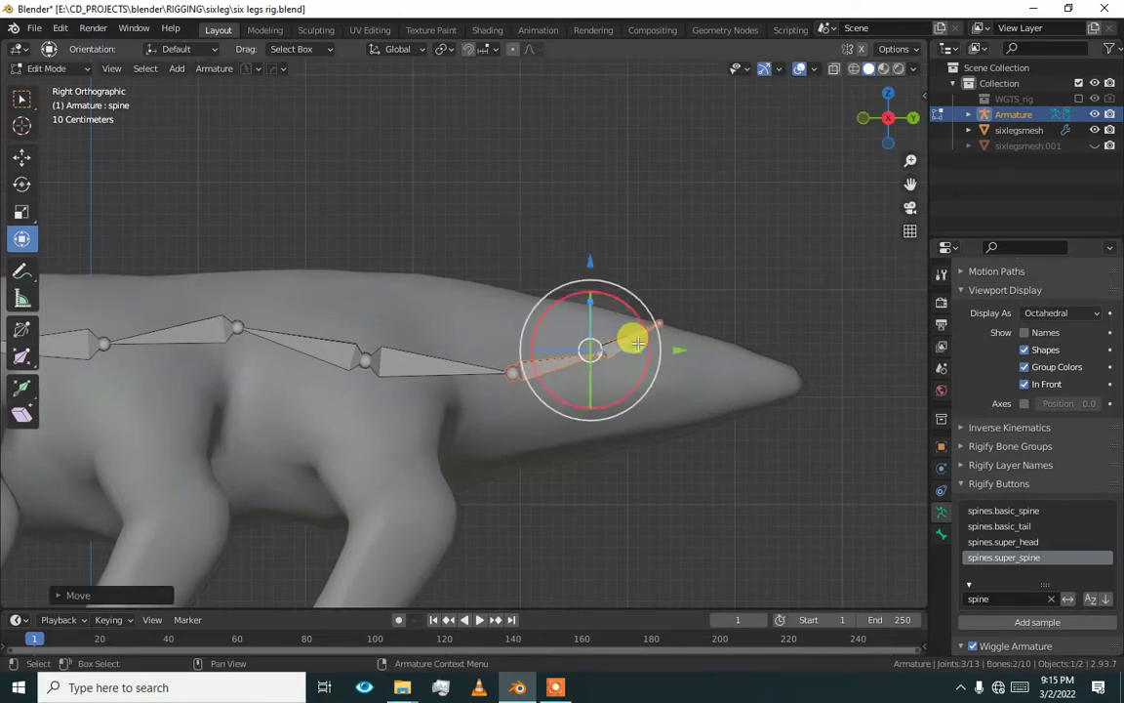
- Move the last tail bone down and back until its end sits near the tip of the creature's tail
click(605, 342)
key(g)
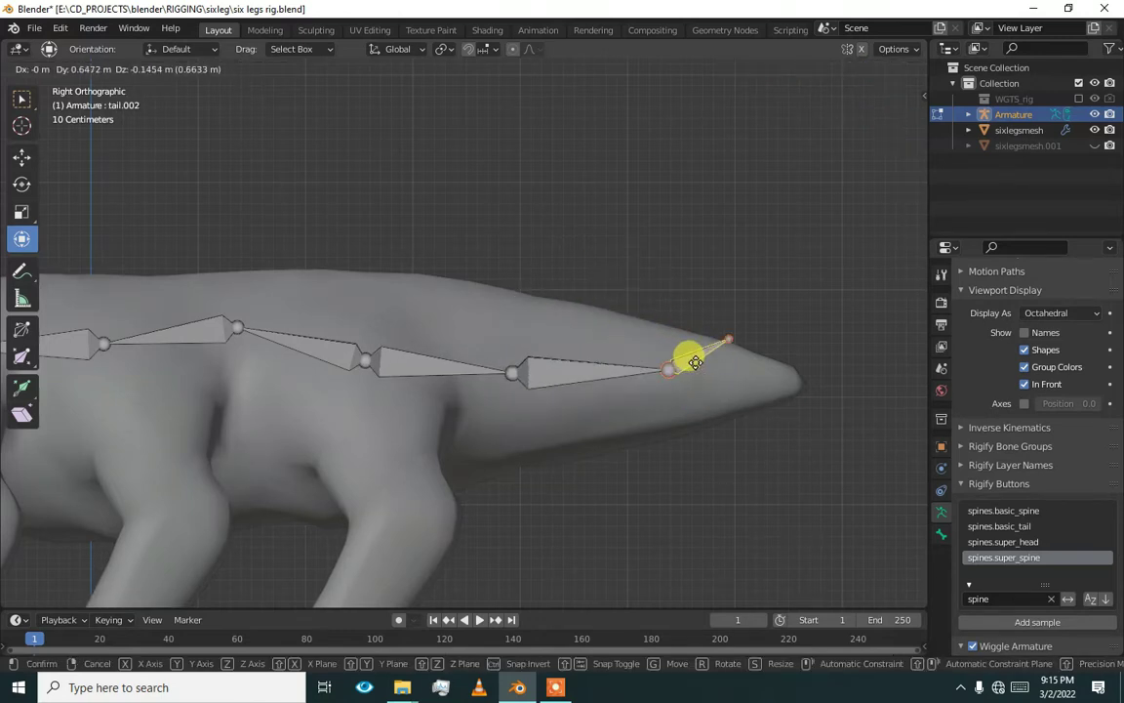
click(662, 372)
click(701, 351)
key(g)
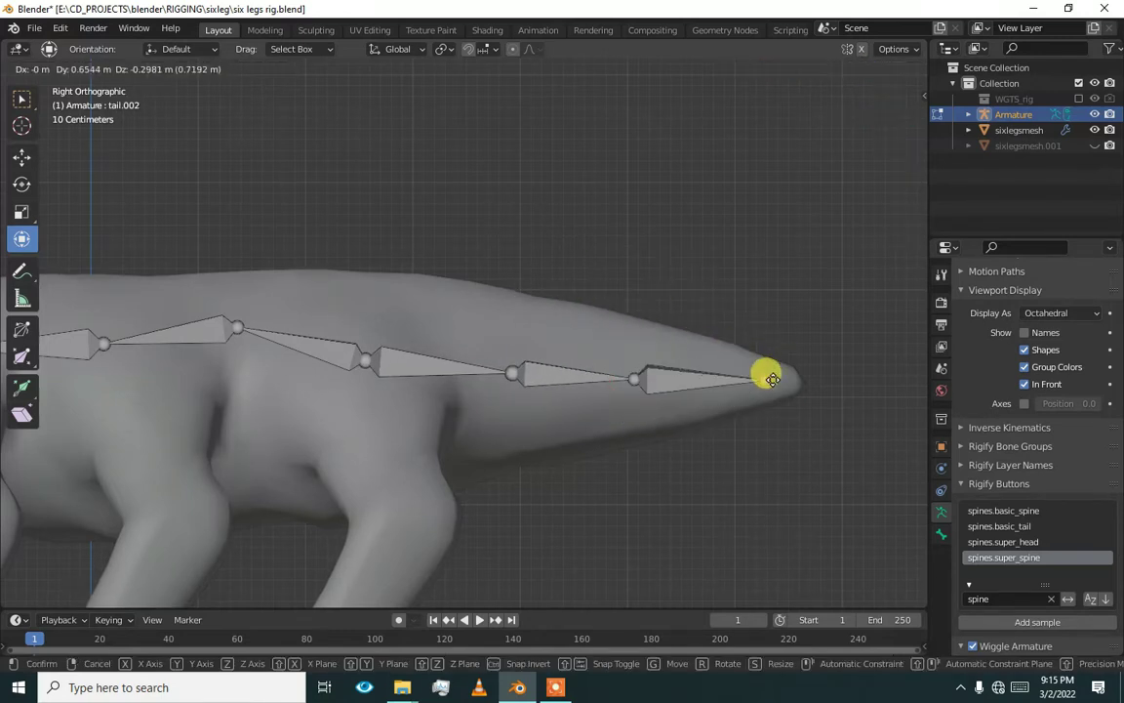
click(781, 378)
- Subdivide the last tail bone and move the joint just before it forward to even out the tail bone lengths
click(552, 377)
click(647, 376)
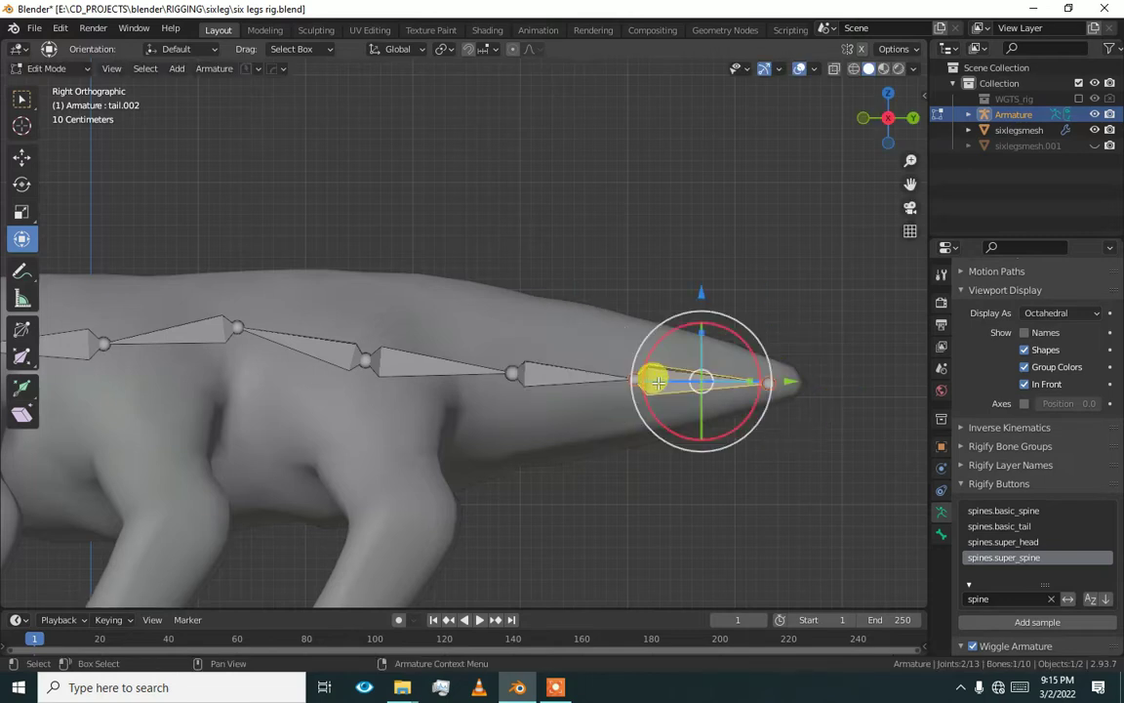
right_click(659, 388)
click(659, 385)
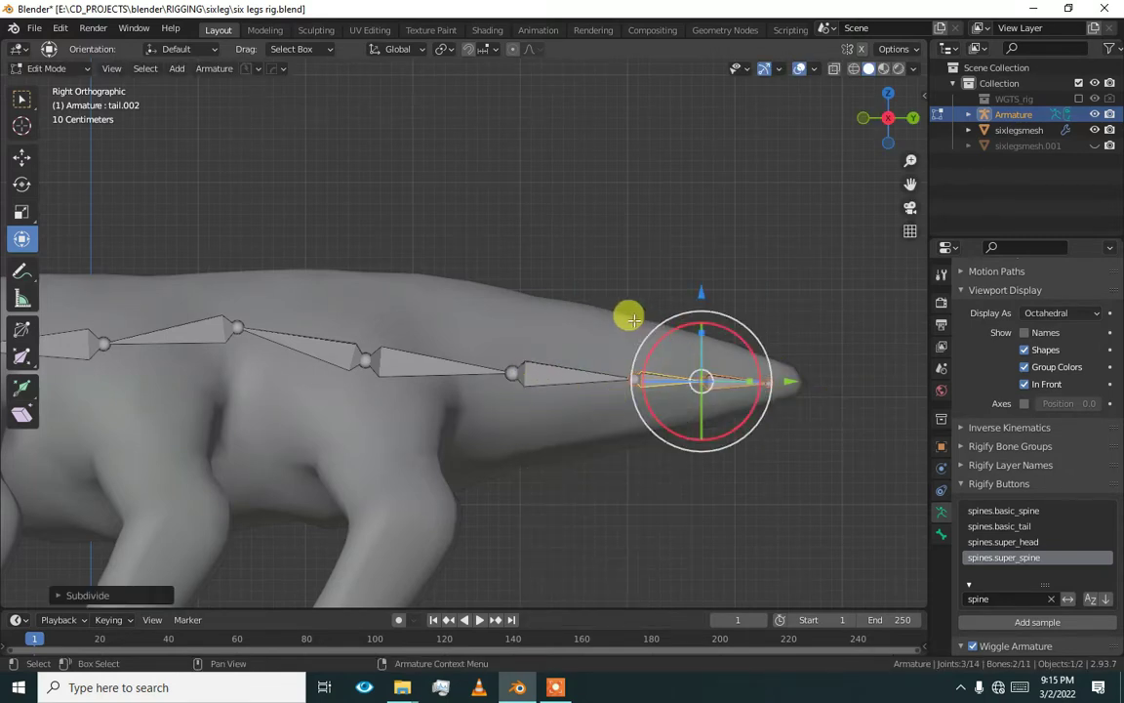
click(595, 382)
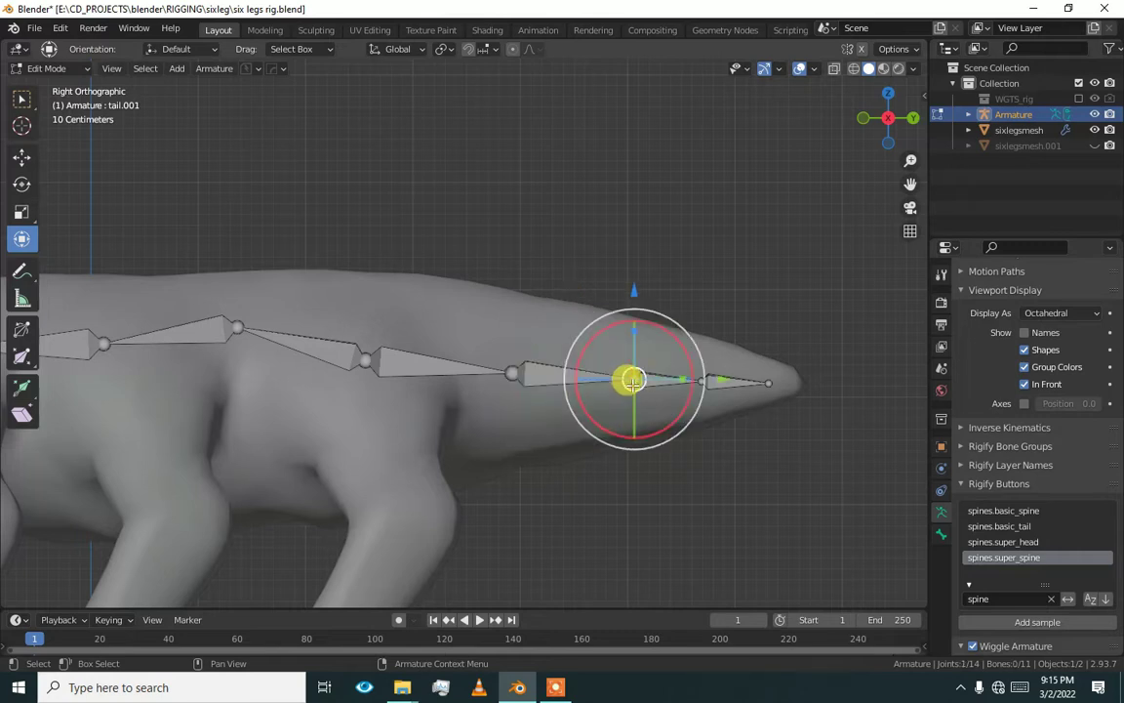
key(g)
click(596, 363)
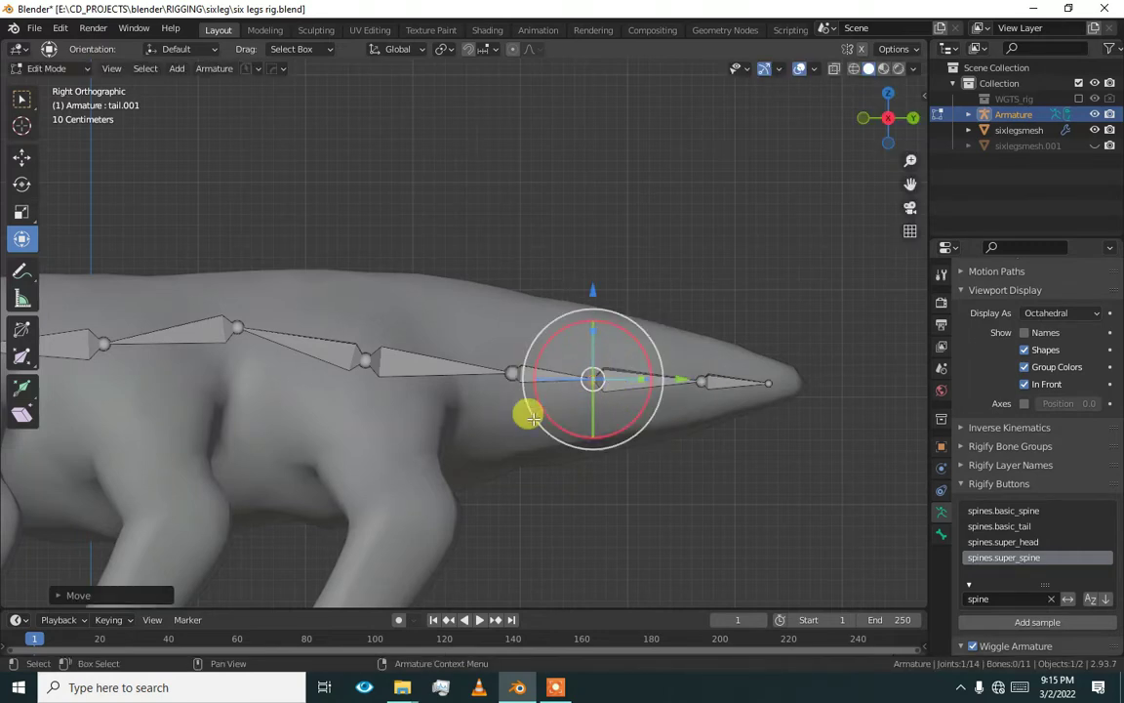
- Lower the raised spine joint above the middle and rear legs to flatten the spine line
shift+middle_drag(528, 417, 584, 399)
click(667, 357)
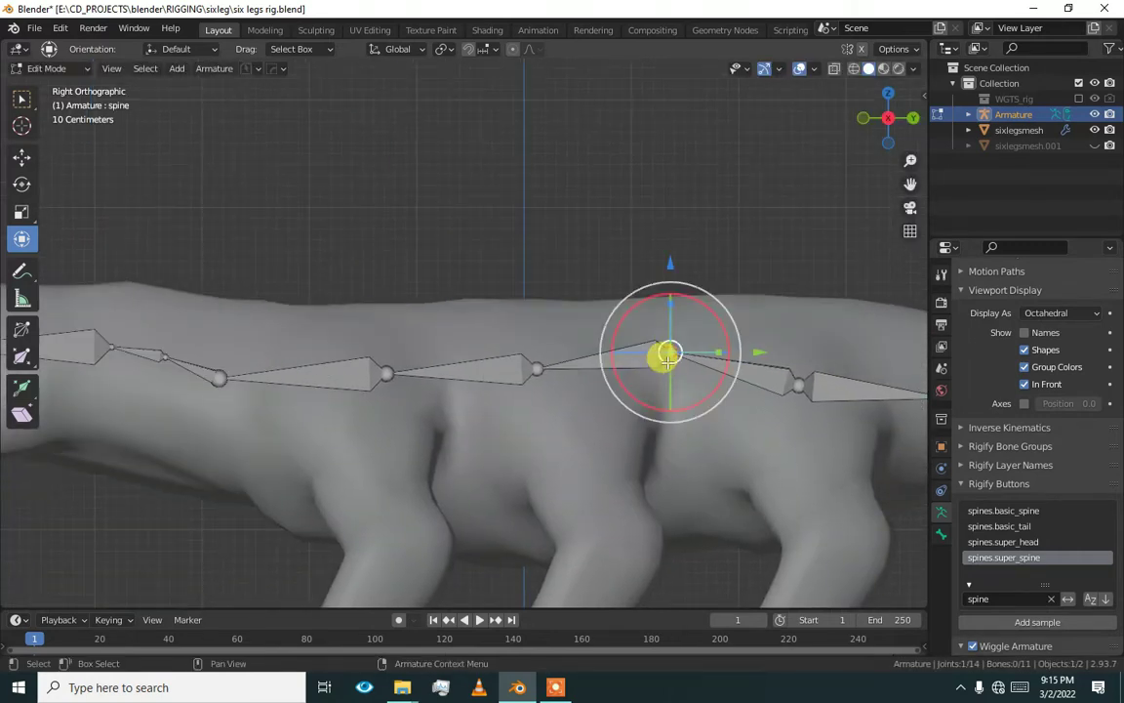
key(g)
click(658, 375)
- Move the head bone forward toward the snout so it fills the creature's head
scroll(653, 375, down, 2)
shift+middle_drag(219, 435, 436, 406)
scroll(415, 360, up, 1)
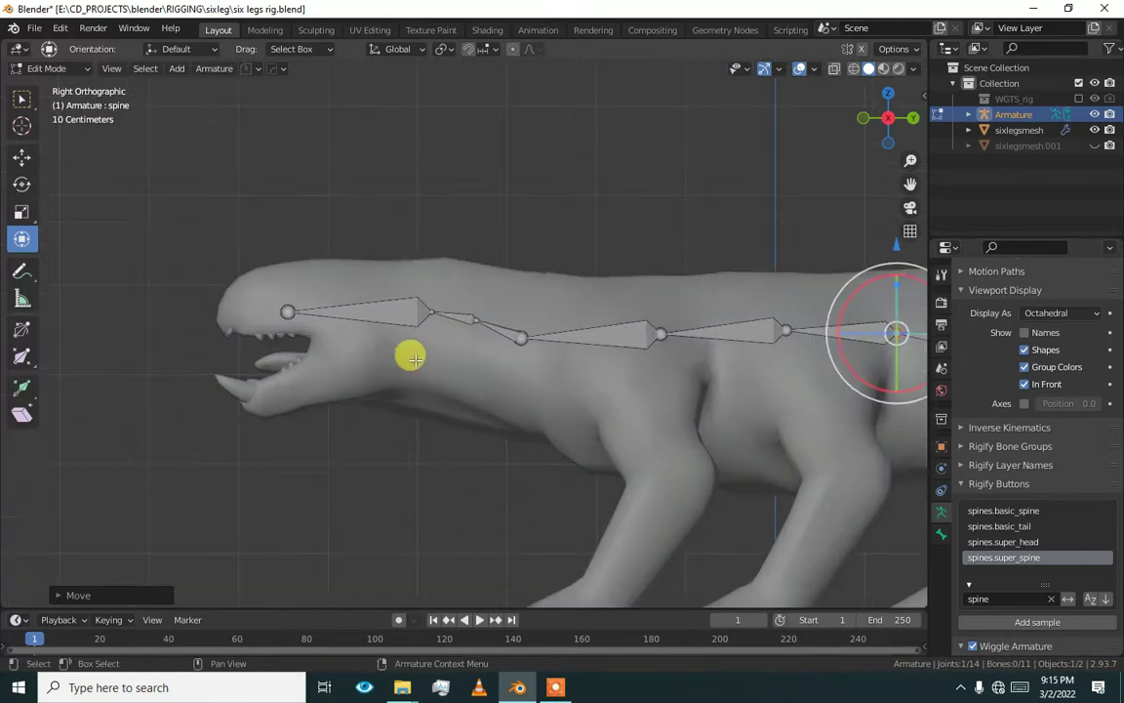
shift+middle_drag(415, 359, 492, 404)
click(509, 404)
key(g)
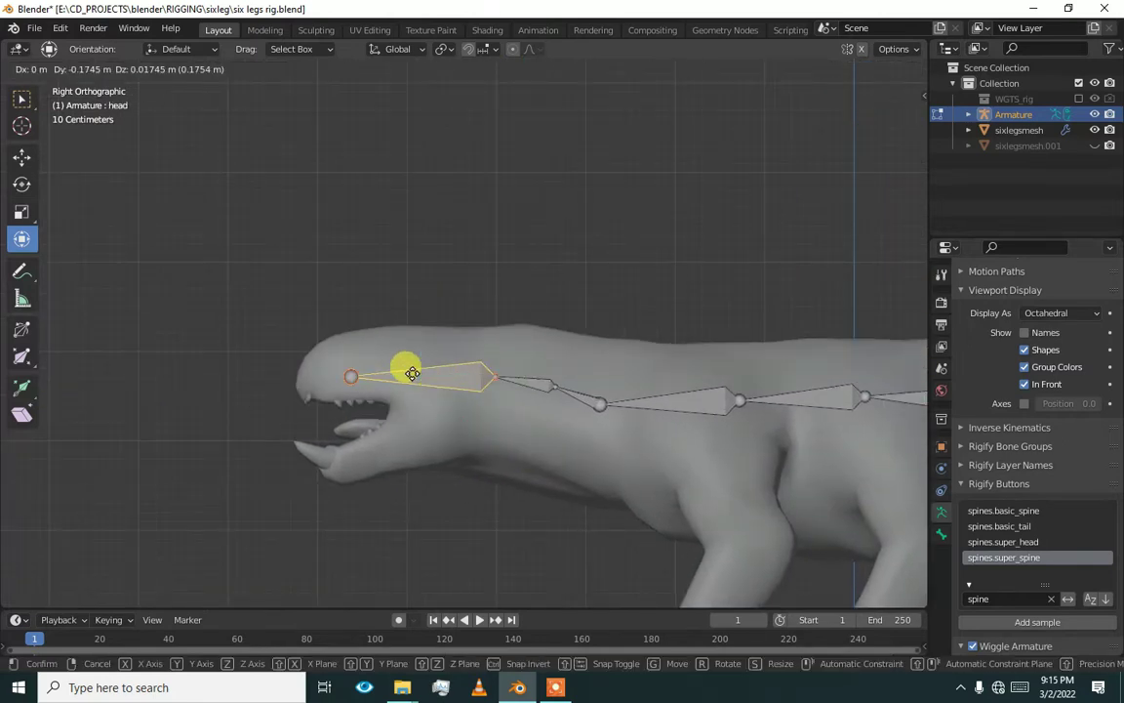
click(385, 367)
- Move the joint between the two neck bones down and toward the head so the neck bones follow the mesh
scroll(546, 356, up, 4)
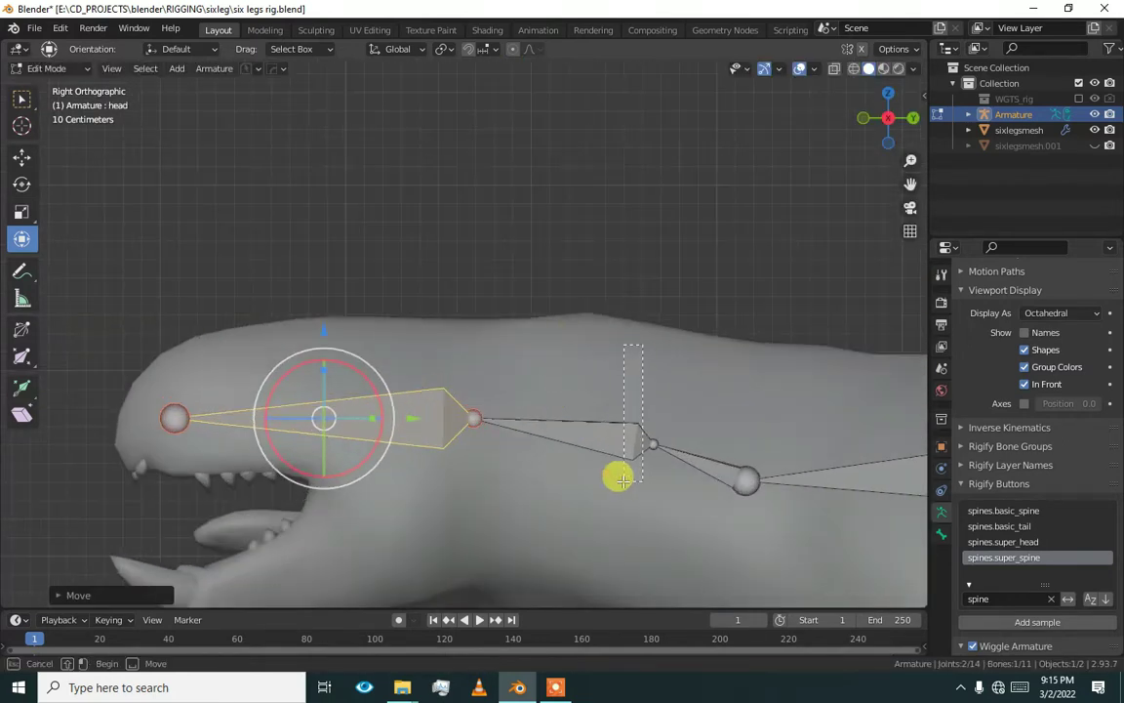
click(644, 421)
drag(587, 427, 613, 470)
key(ctrl+z)
click(619, 443)
click(653, 440)
shift+middle_drag(613, 469, 495, 311)
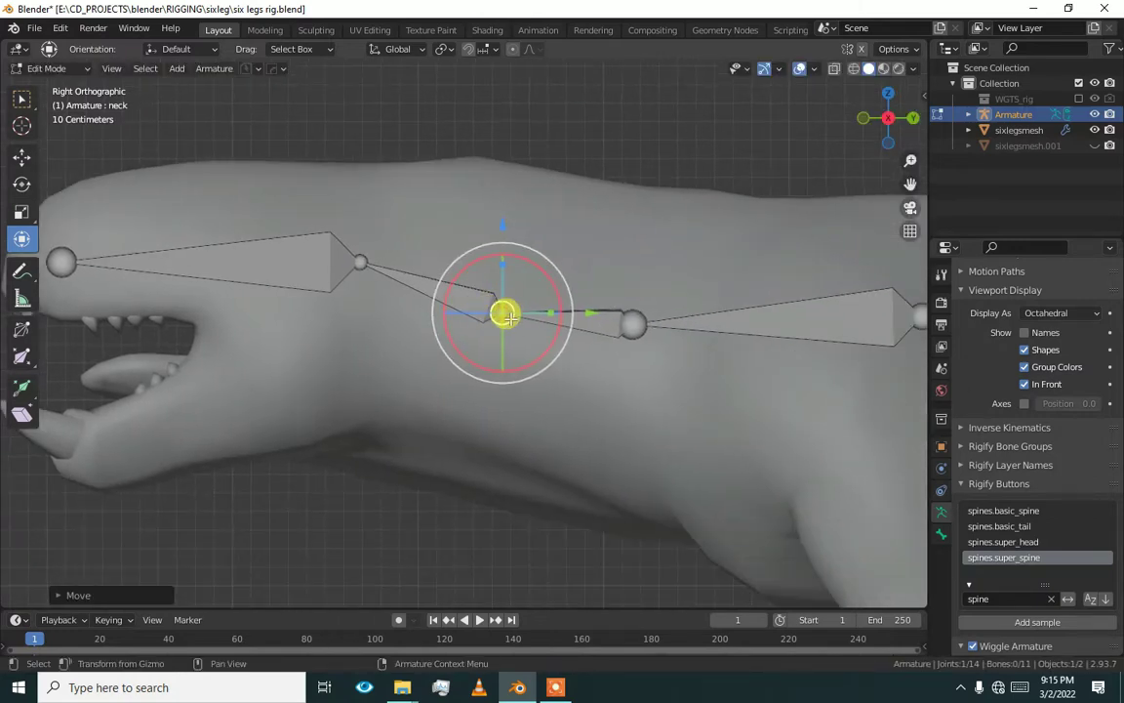
drag(501, 312, 488, 328)
- Lower the joint where the neck meets the front spine bone to follow the underside curve of the neck
click(634, 320)
drag(632, 327, 615, 366)
key(ctrl+z)
scroll(432, 329, down, 5)
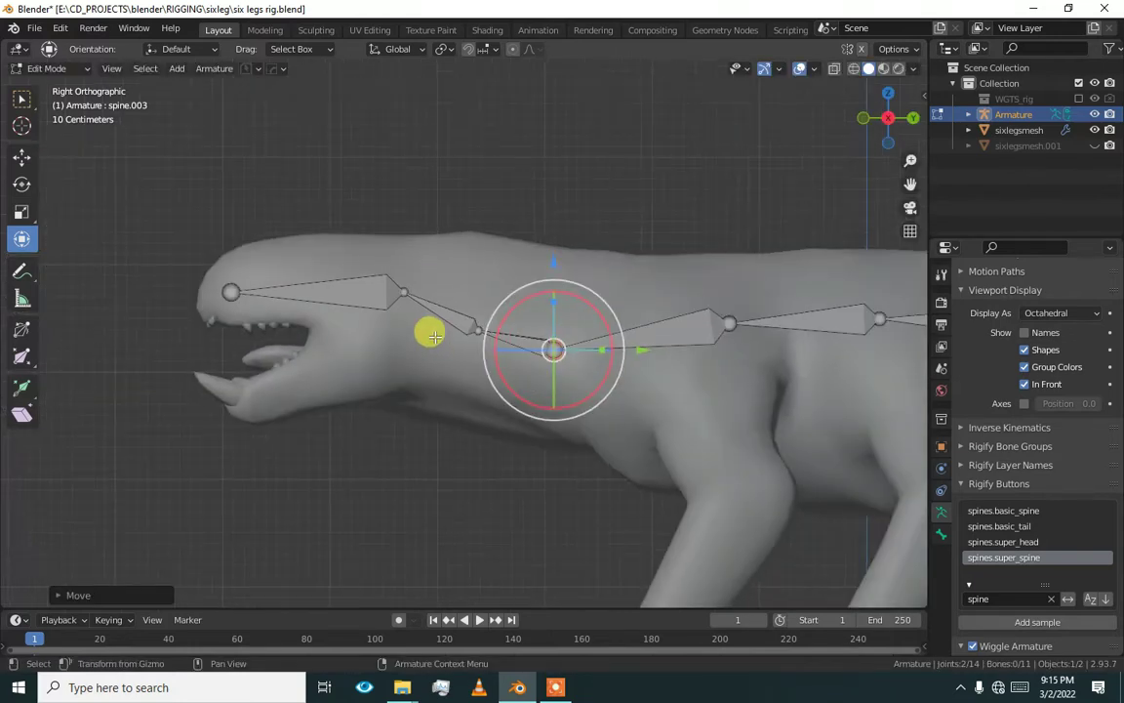
- Examine the bone chain from the top view to check that it is centred in the body and head
scroll(519, 329, down, 3)
alt+drag(520, 329, 667, 468)
key(KP_7)
scroll(663, 485, down, 2)
shift+middle_drag(663, 485, 650, 540)
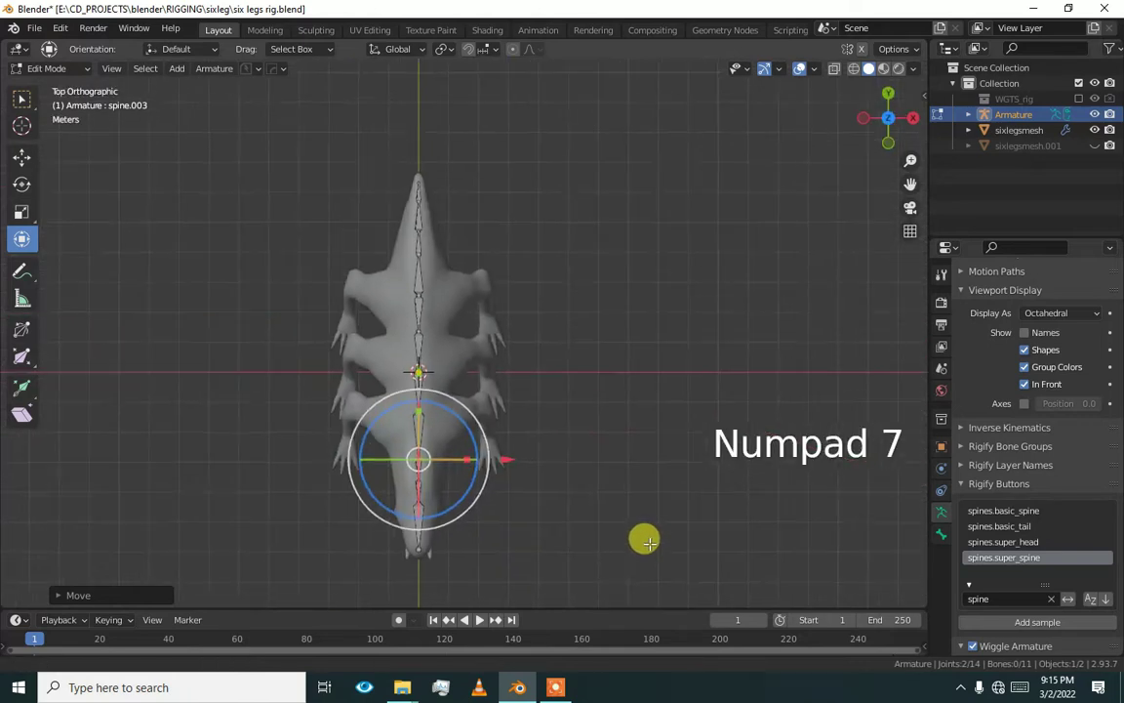
shift+middle_drag(666, 462, 673, 256)
scroll(529, 308, up, 2)
scroll(529, 307, up, 2)
shift+middle_drag(528, 342, 506, 404)
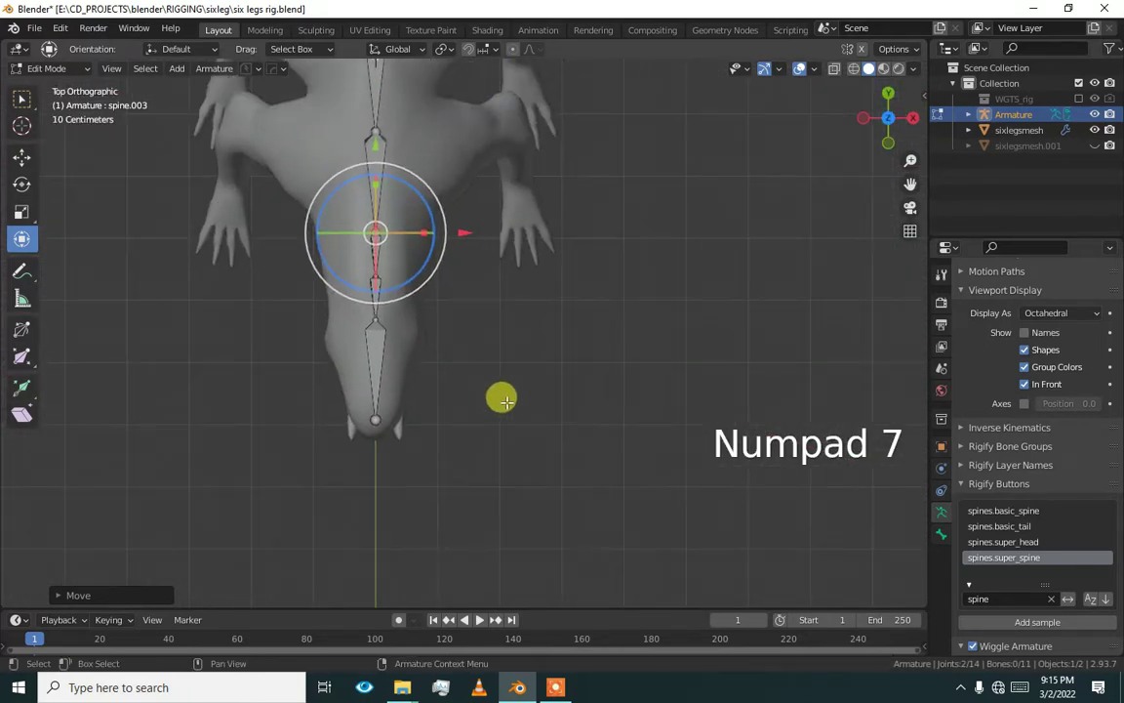
- Return to the right side view and switch the armature from Edit Mode to Object Mode
key(KP_3)
scroll(509, 346, down, 2)
shift+middle_drag(630, 359, 479, 371)
key(ctrl+Tab)
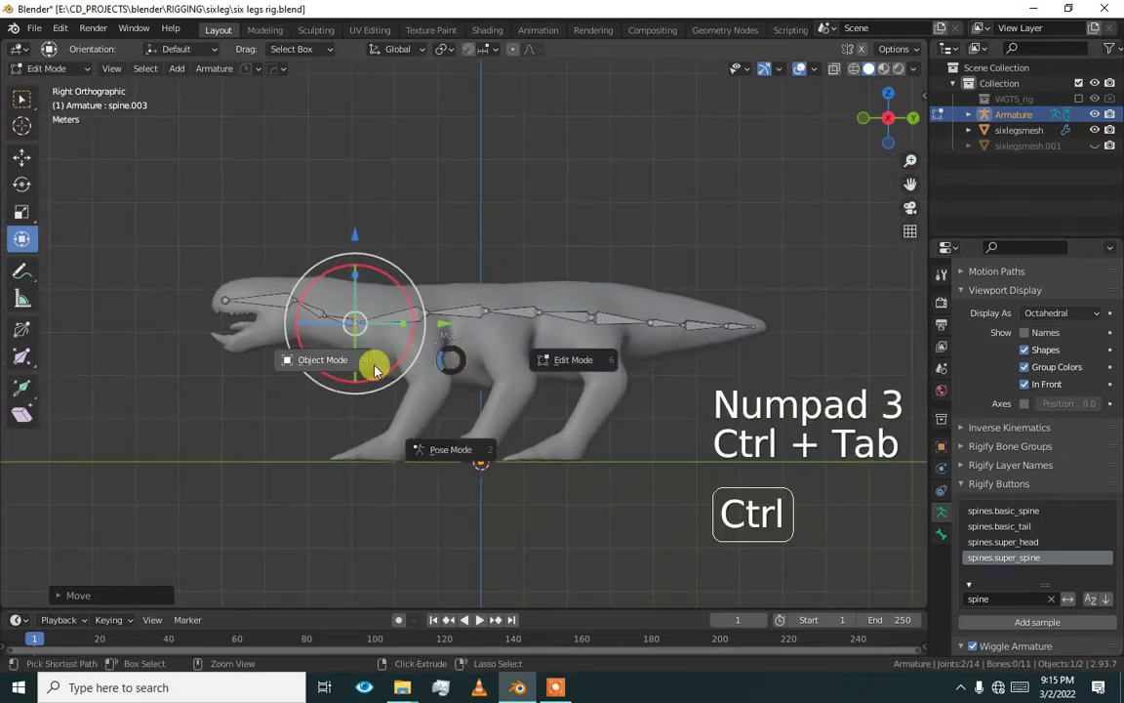
click(376, 364)
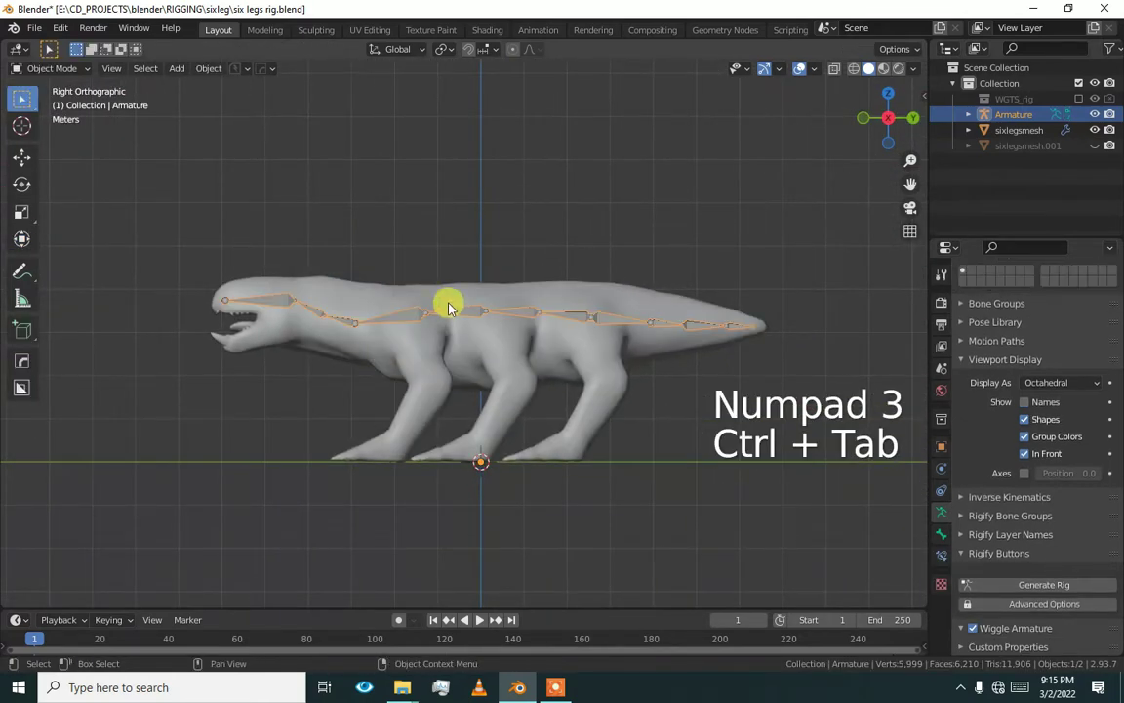
- Select the spine armature and generate the Rigify control rig from it
click(1030, 145)
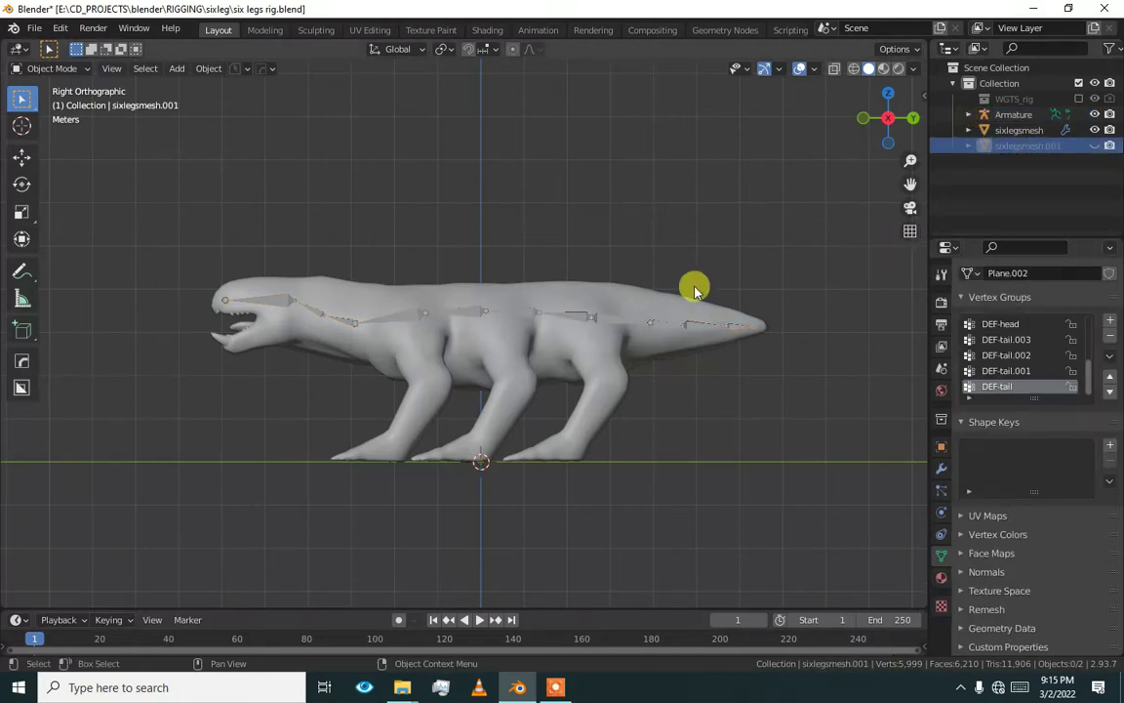
click(647, 321)
scroll(1074, 469, down, 5)
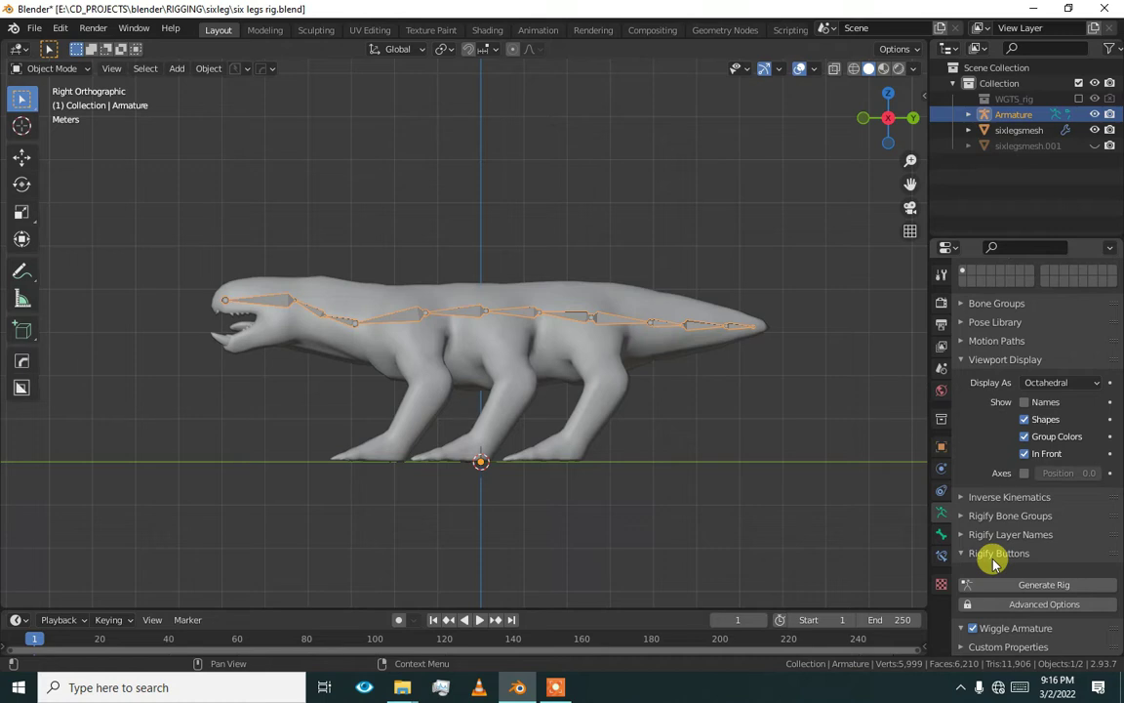
click(1009, 586)
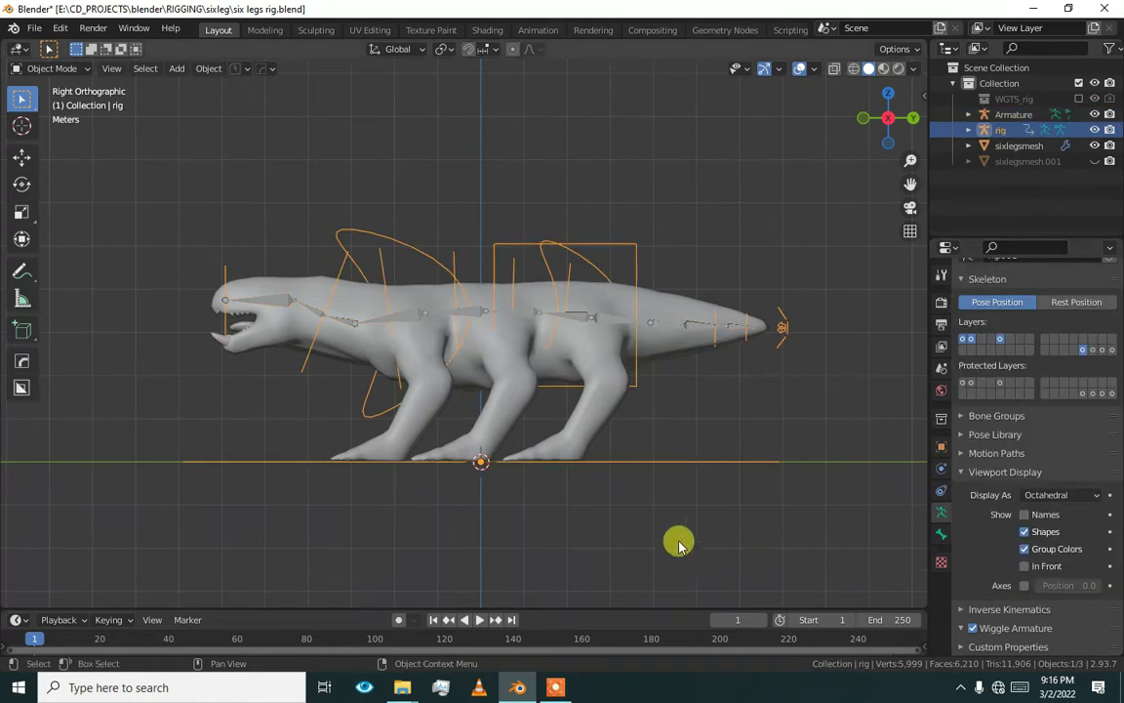
- Move the generated rig's box-shaped torso control up and toward the tail in Pose Mode, and return to Object Mode
scroll(632, 396, up, 3)
key(ctrl+Tab)
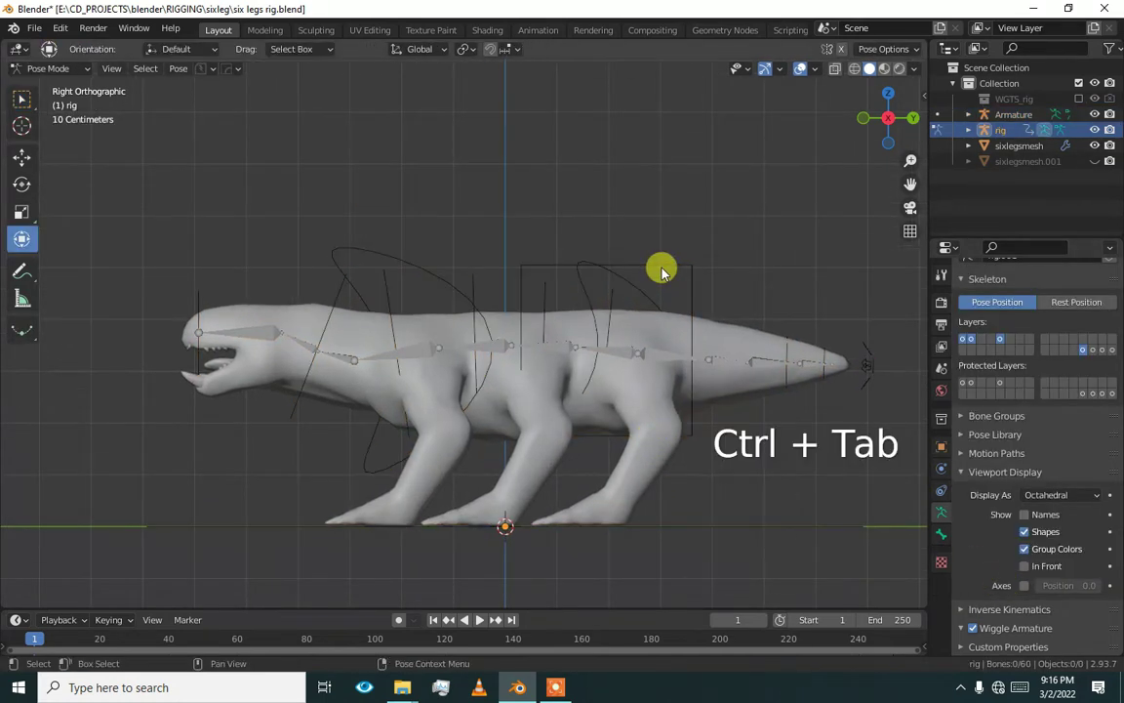
click(657, 270)
drag(597, 346, 627, 318)
key(ctrl+Tab)
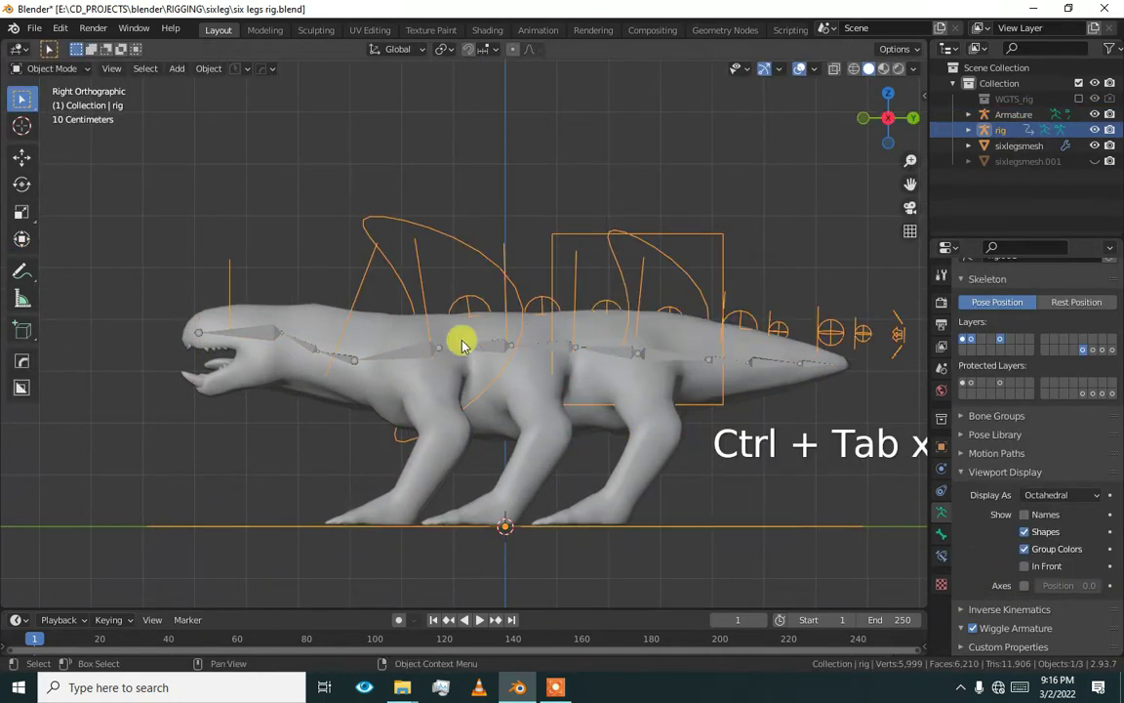
- Parent the creature mesh sixlegsmesh to the generated rig with automatic weights
click(320, 213)
click(263, 318)
shift+click(377, 261)
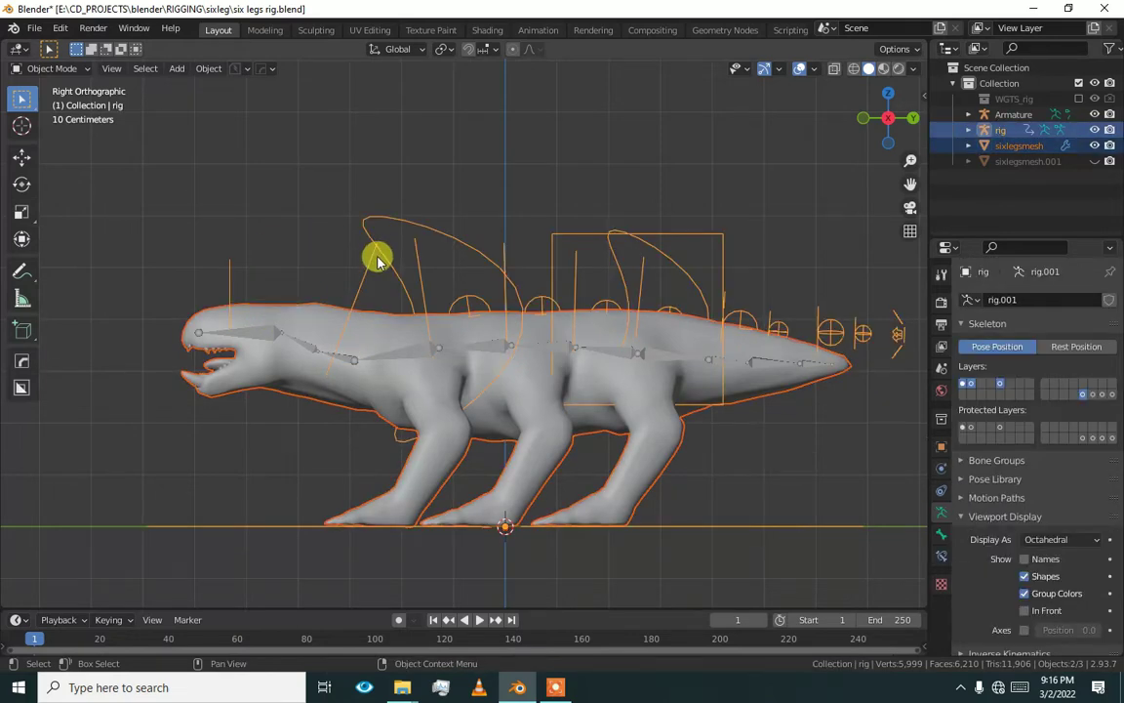
key(ctrl)
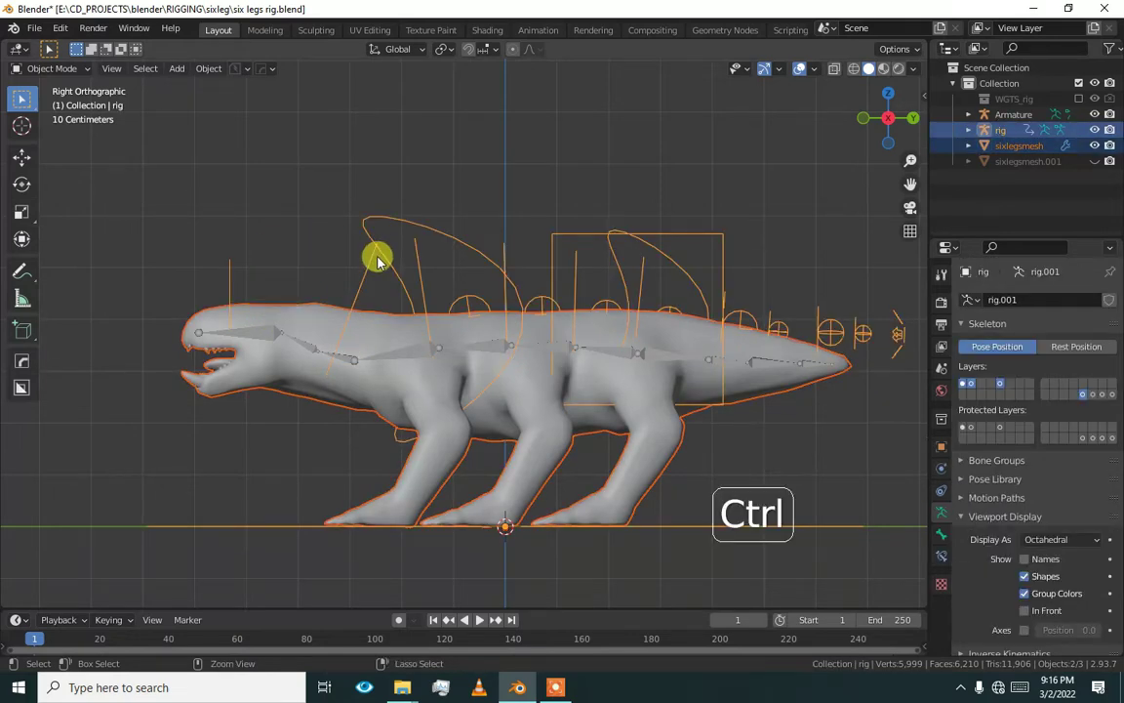
key(ctrl+p)
click(369, 255)
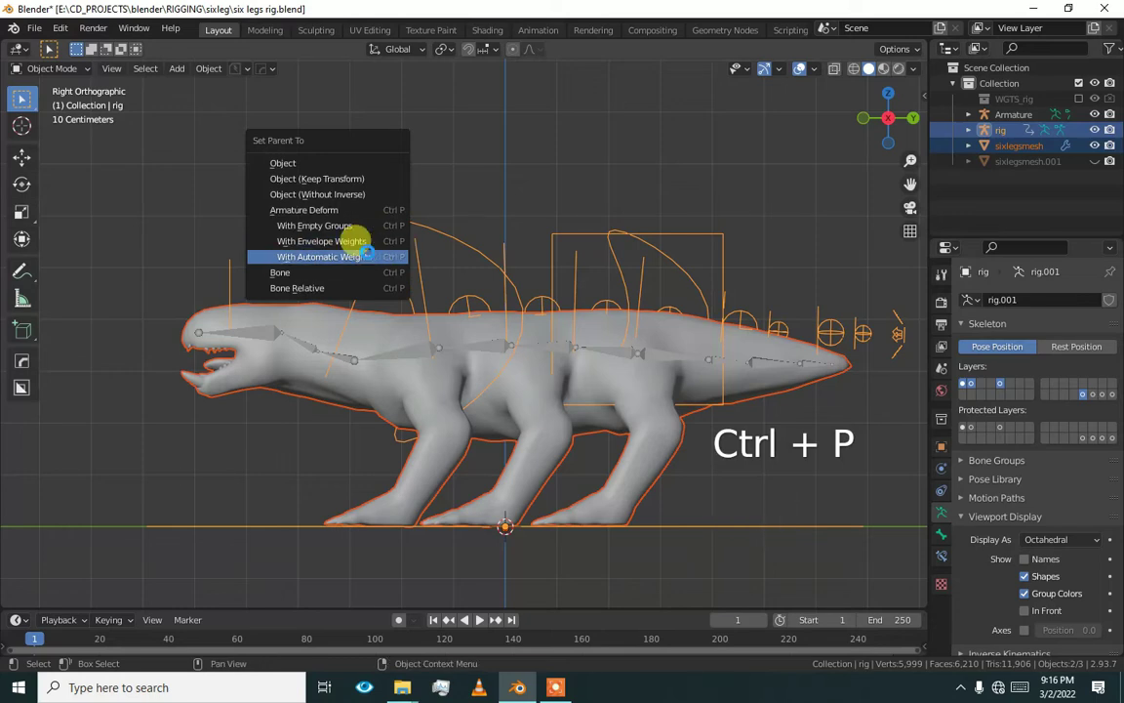
click(294, 260)
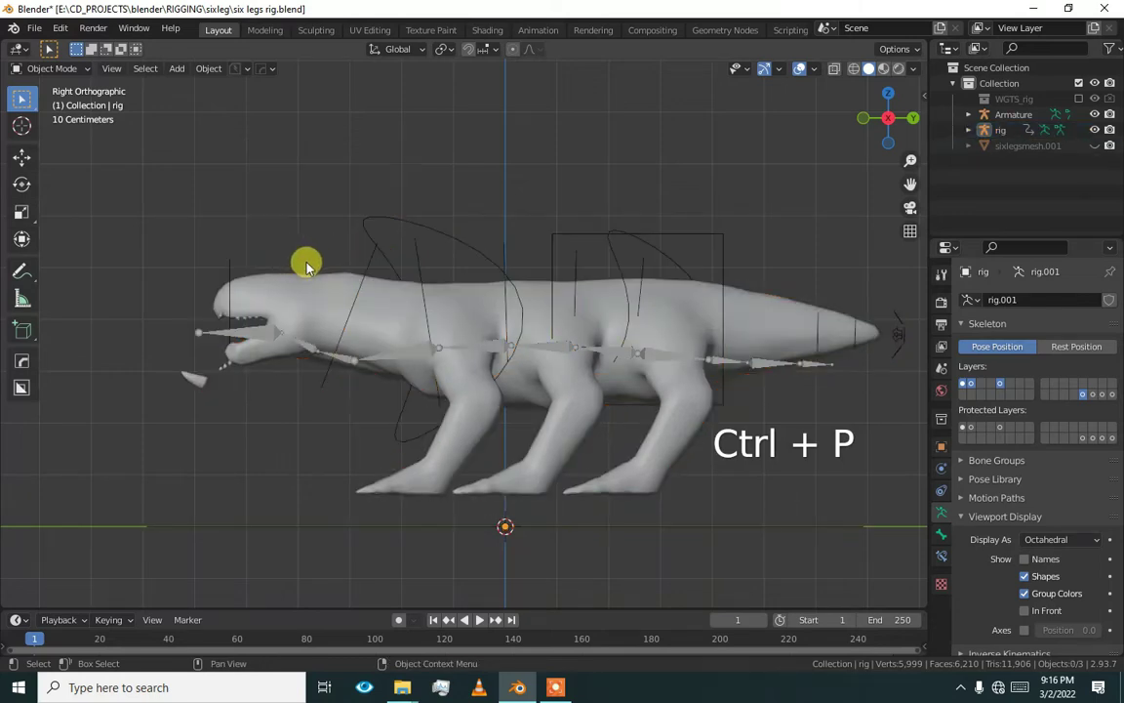
- Select the generated rig and switch it to Pose Mode
click(361, 261)
key(ctrl+Tab)
click(390, 261)
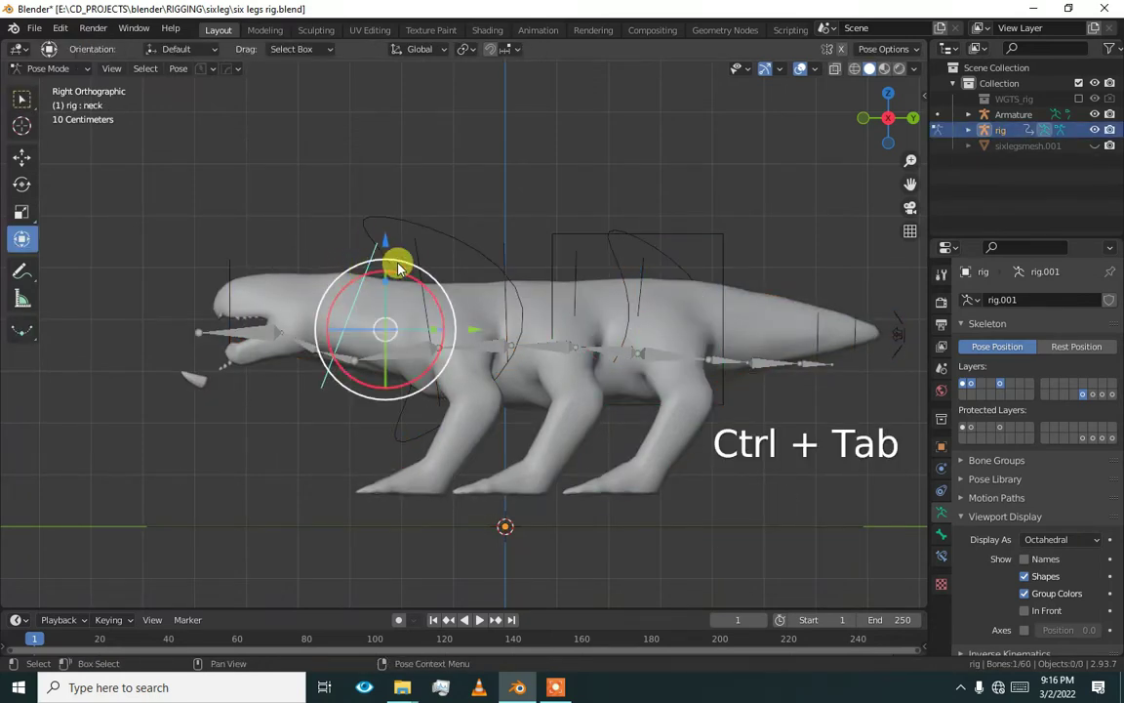
- Try out the body and hips controls to test the mesh deformation, undoing each change
click(418, 274)
drag(532, 313, 576, 340)
key(ctrl+z)
middle_drag(577, 341, 572, 331)
key(ctrl+z)
drag(576, 296, 585, 341)
key(ctrl+z)
shift+middle_drag(644, 459, 532, 457)
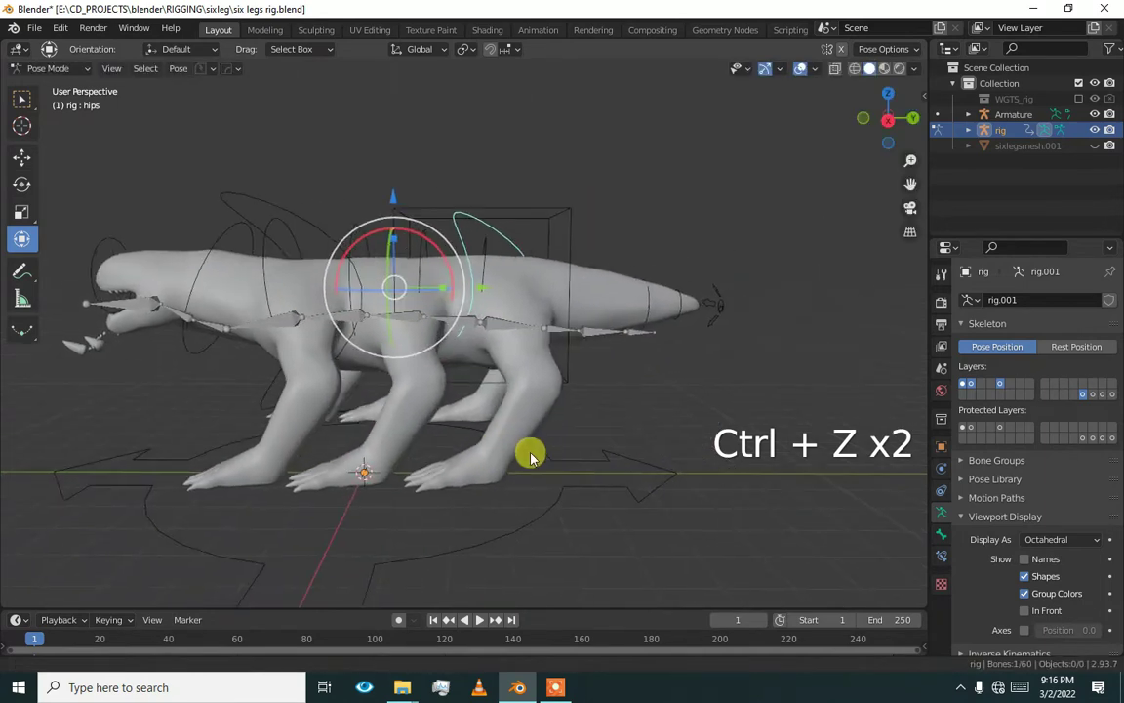
- Try rotating the tail_master control to test the tail's deformation, undoing each rotation
middle_drag(546, 359, 579, 394)
click(721, 318)
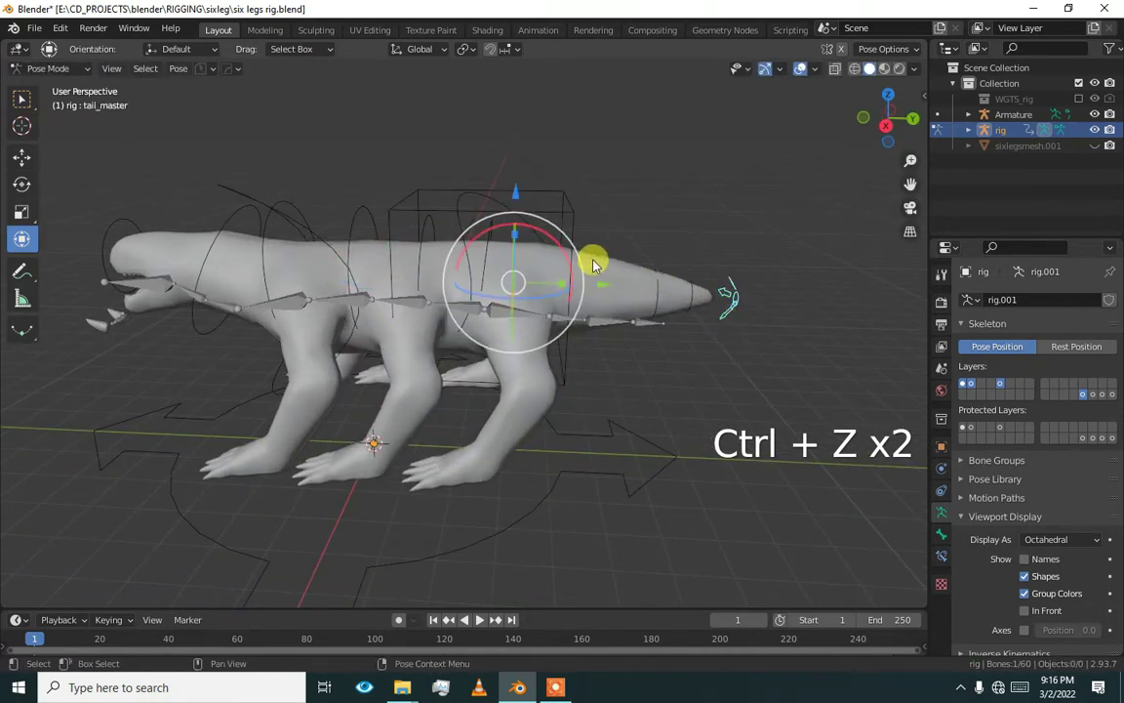
drag(556, 256, 527, 281)
key(ctrl+z)
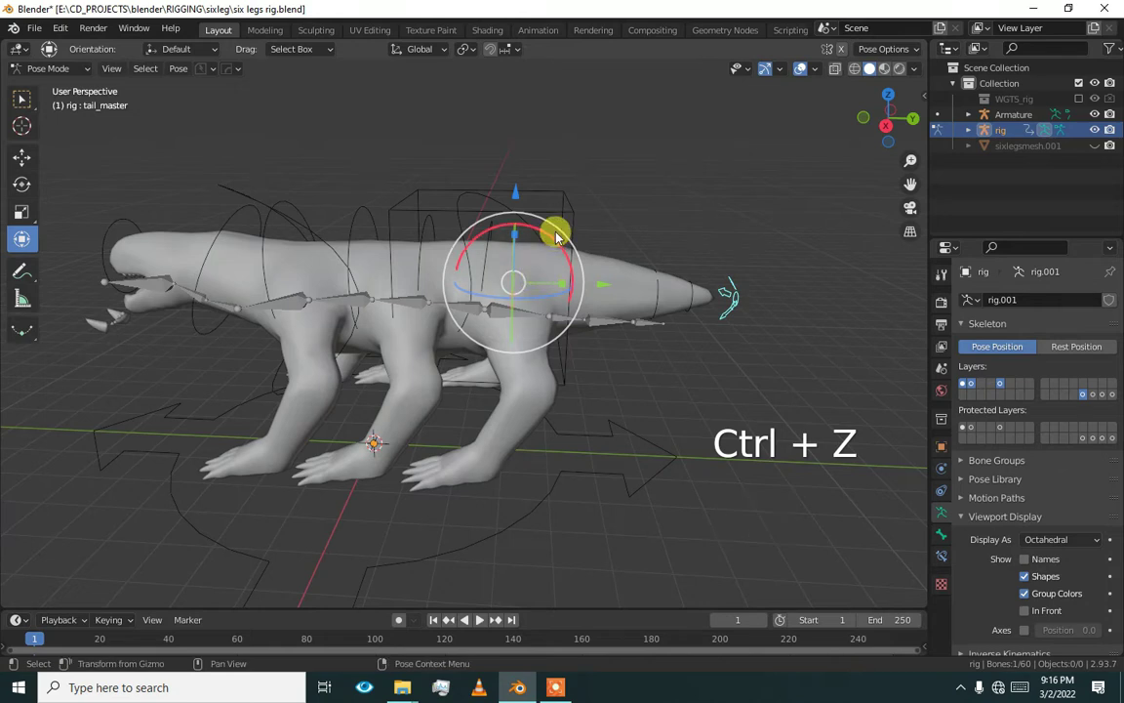
drag(557, 236, 590, 289)
key(ctrl+z)
- Try rotating the head control to test the mesh deformation, then undo the rotation
middle_drag(527, 343, 413, 324)
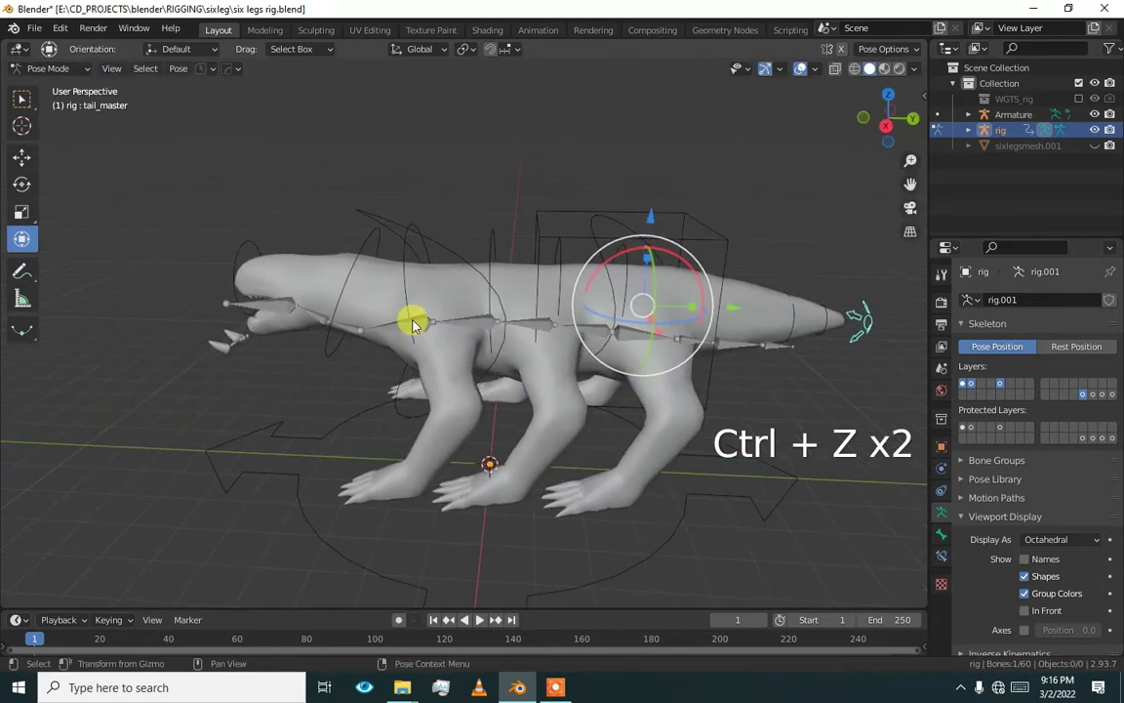
click(247, 246)
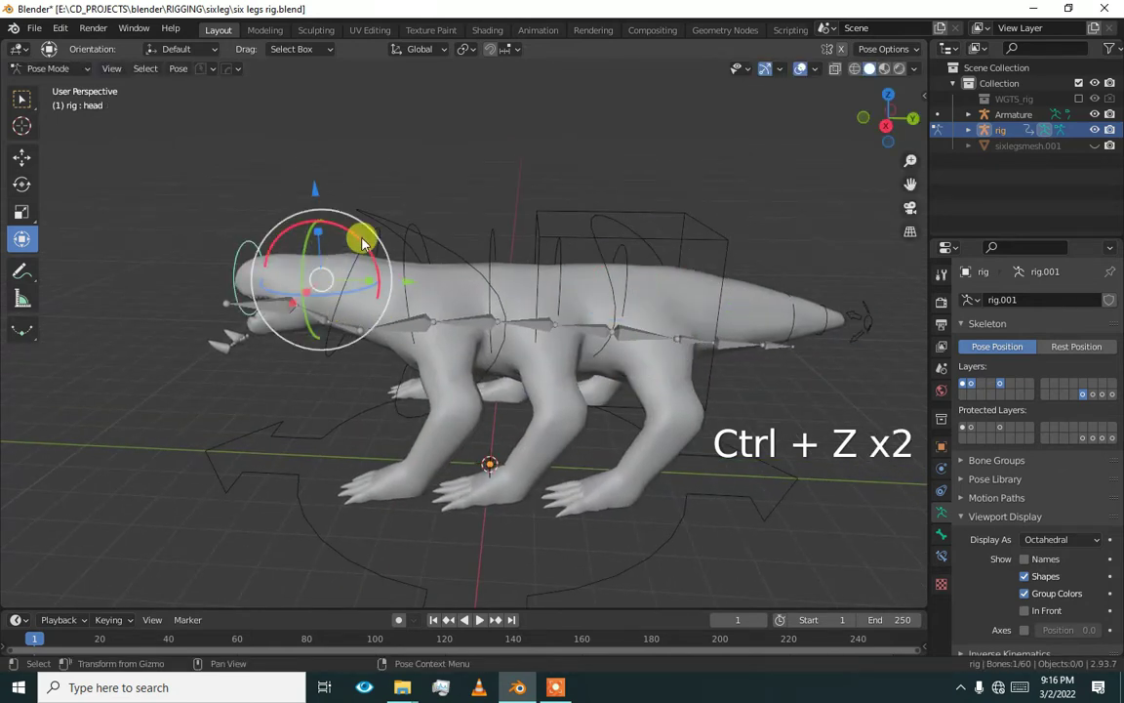
drag(359, 238, 418, 301)
key(ctrl+z)
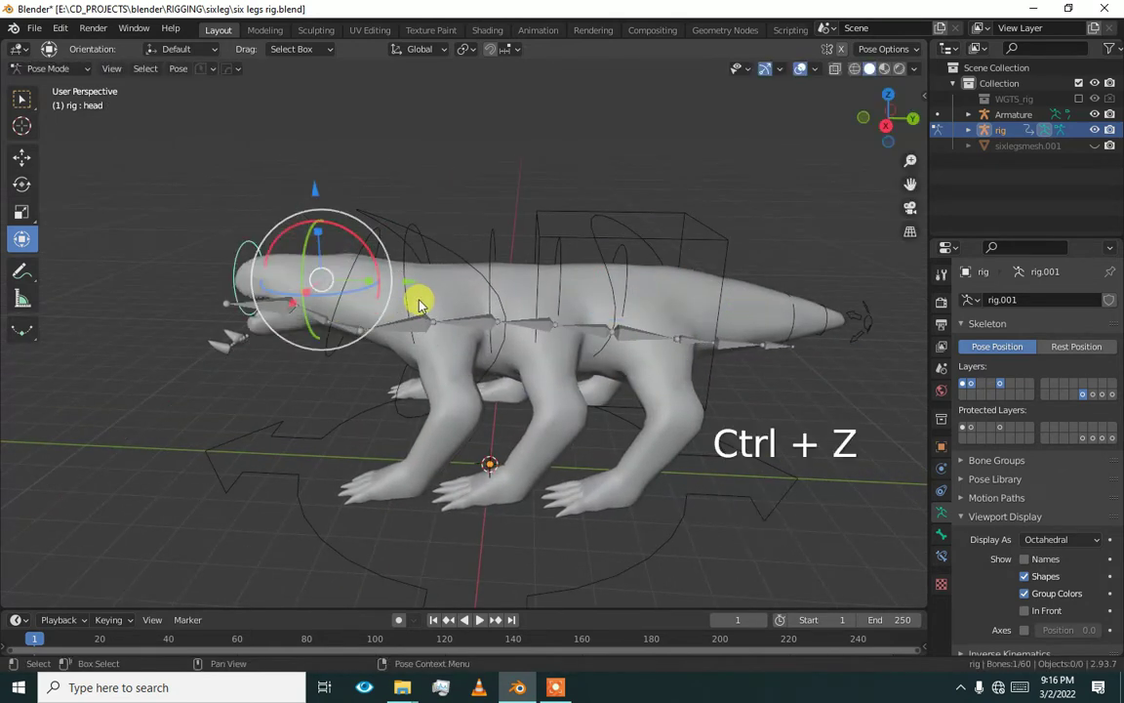
- Leave Pose Mode for Object Mode and delete the generated rig
key(a)
key(q)
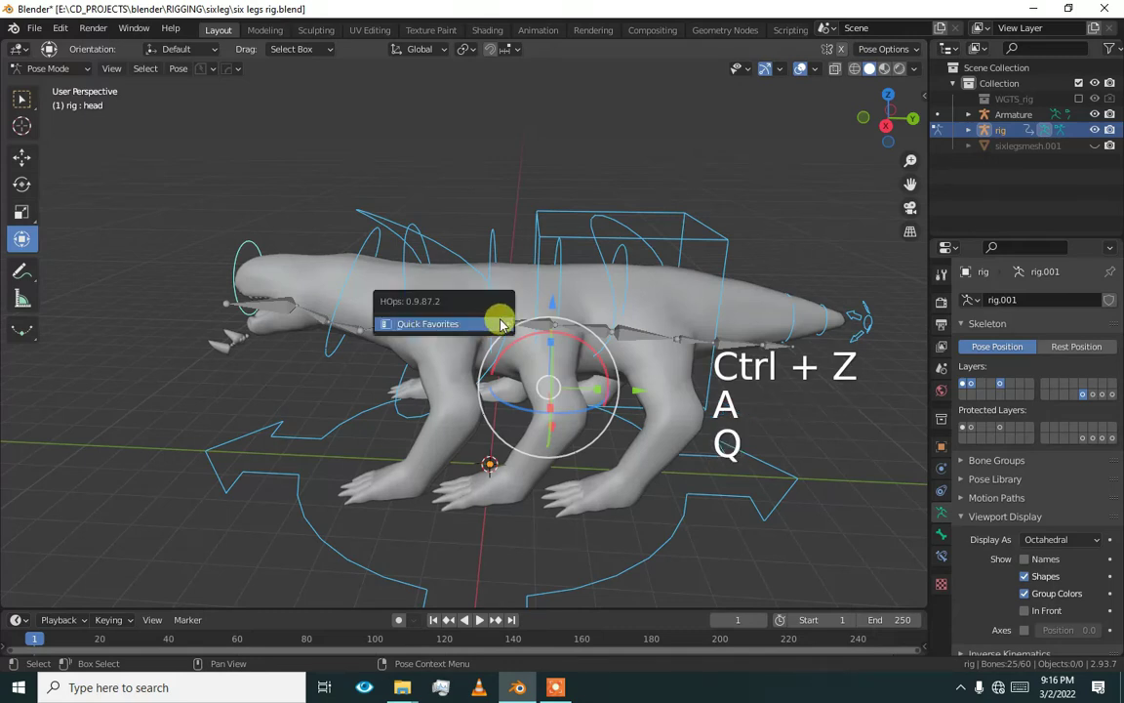
click(545, 317)
ctrl+middle_drag(522, 334, 405, 332)
key(ctrl+Tab)
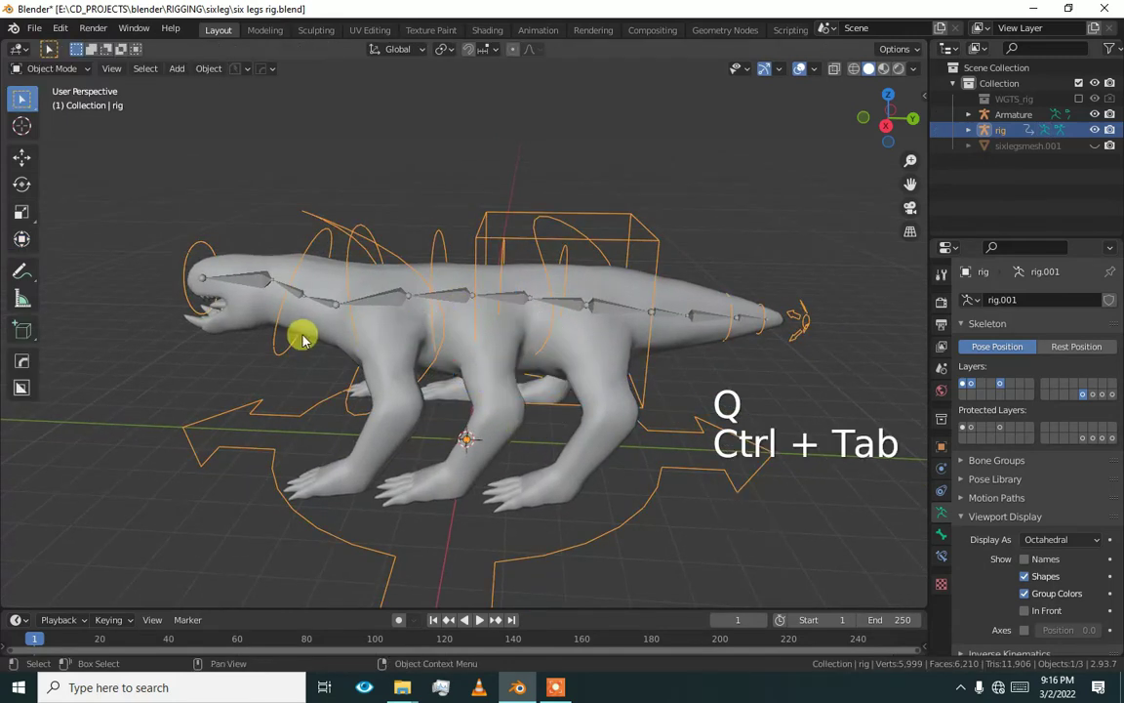
ctrl+middle_drag(278, 303, 405, 309)
key(Delete)
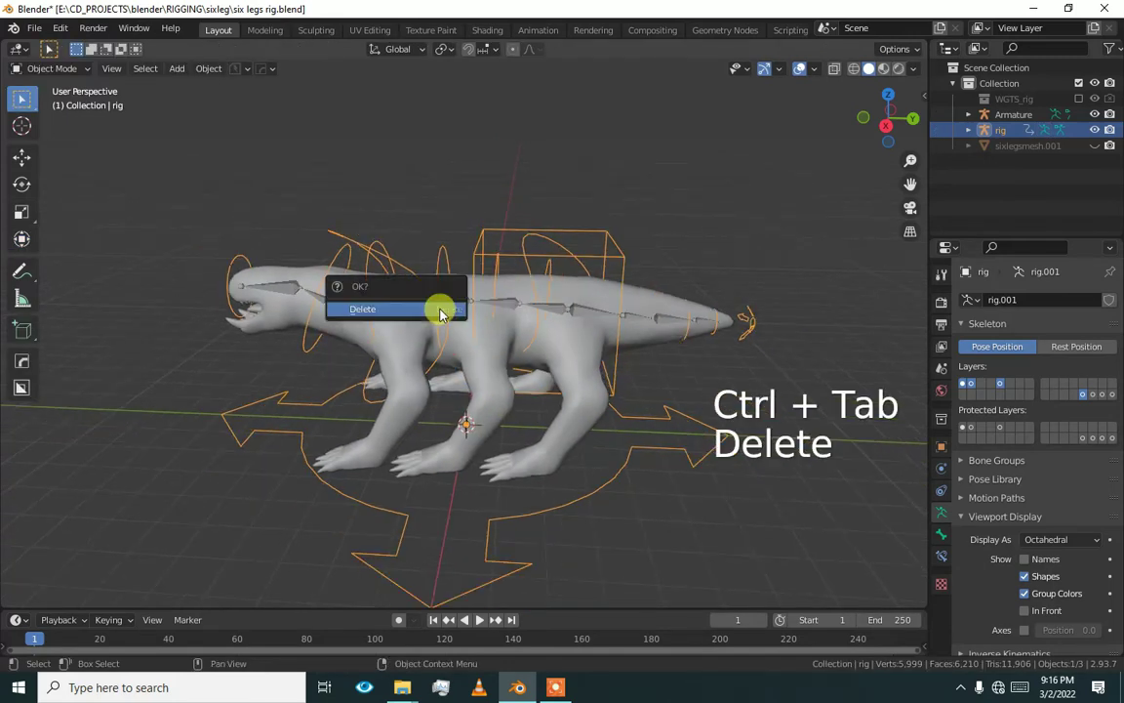
click(439, 310)
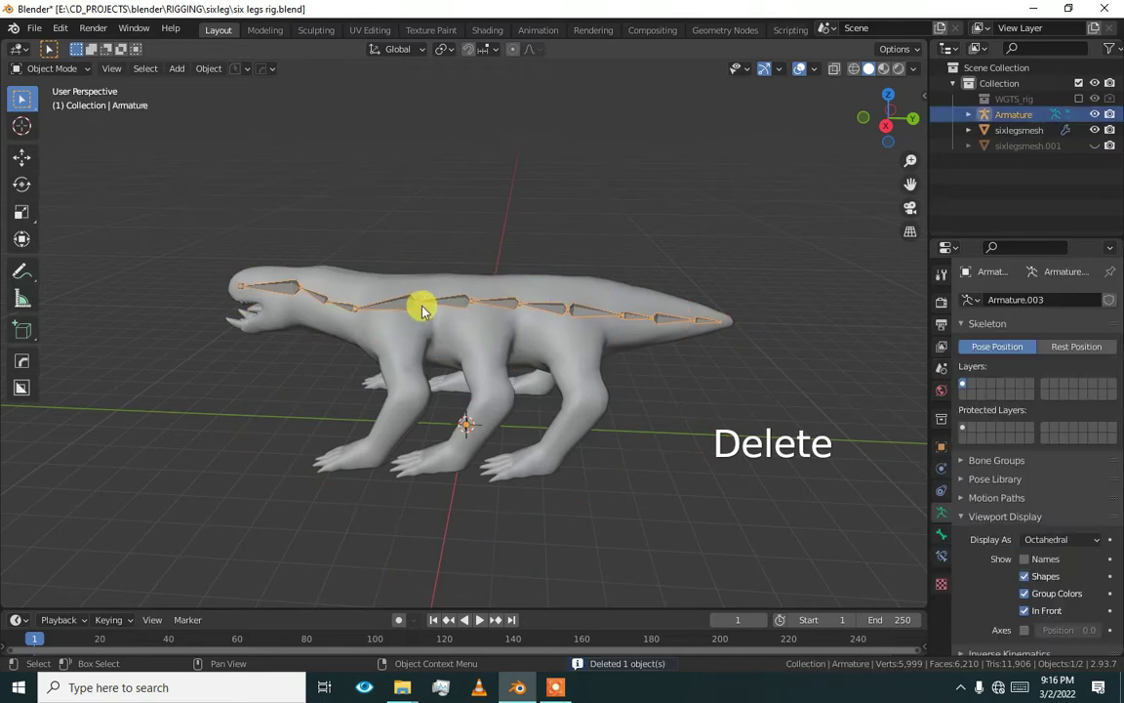
- Apply all transforms to the spine armature
key(ctrl+a)
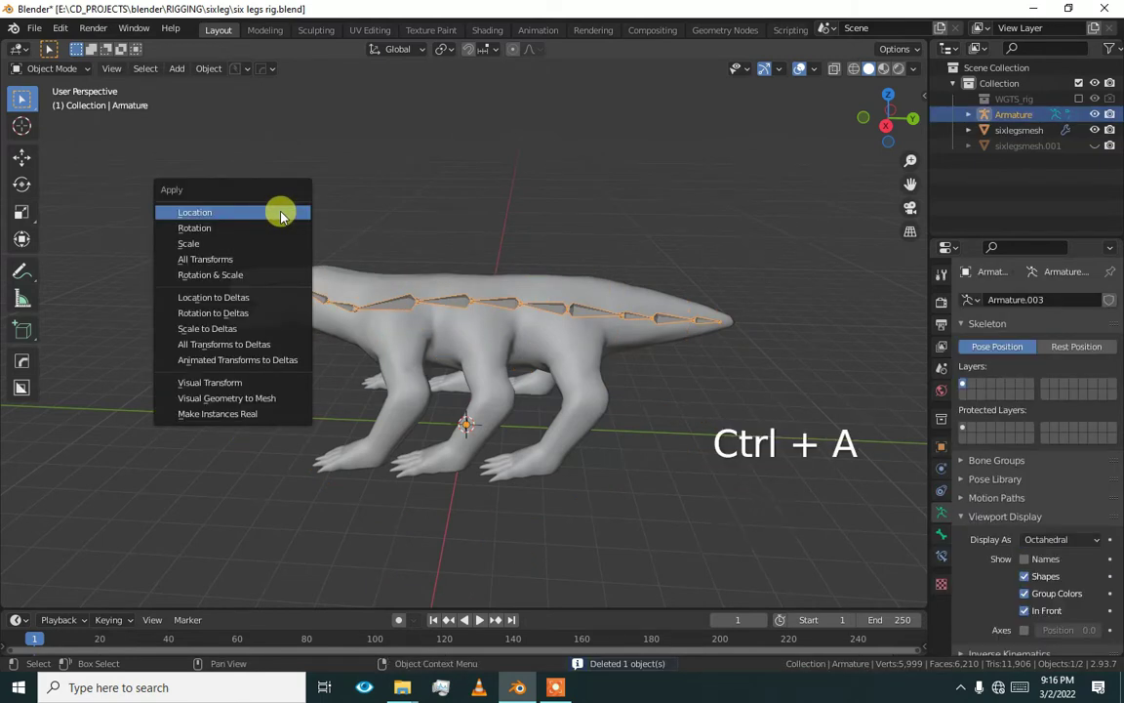
click(278, 259)
scroll(388, 296, up, 5)
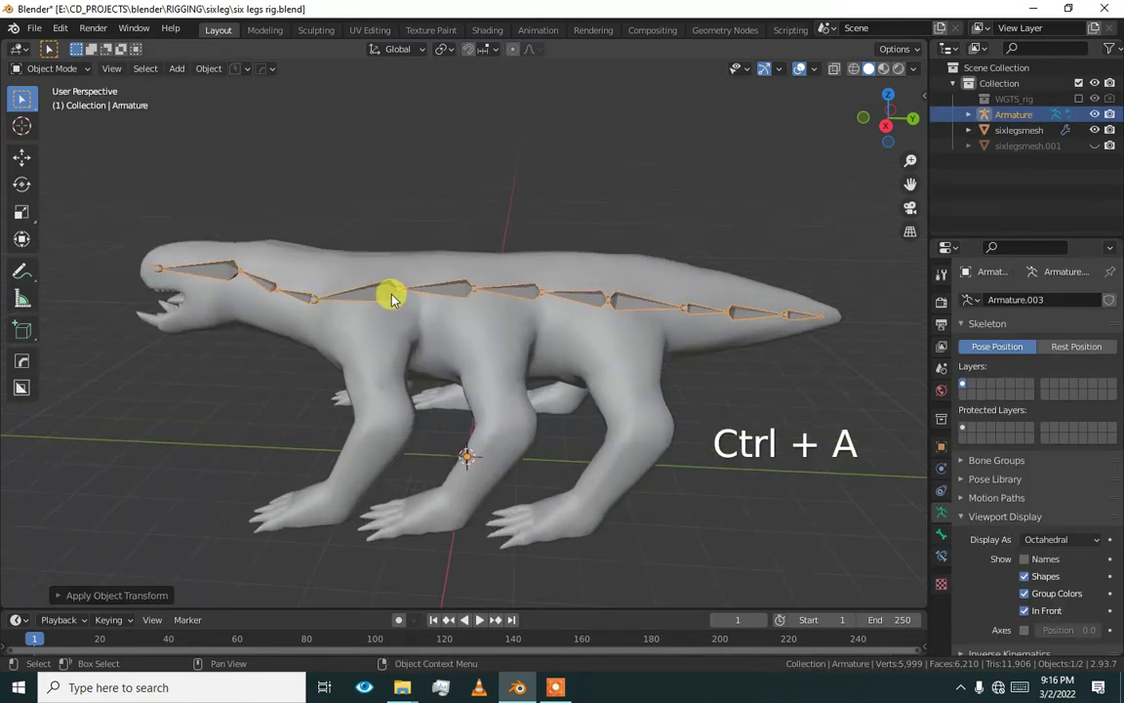
- Generate a new Rigify rig from the armature and parent sixlegsmesh to it
scroll(1086, 517, down, 4)
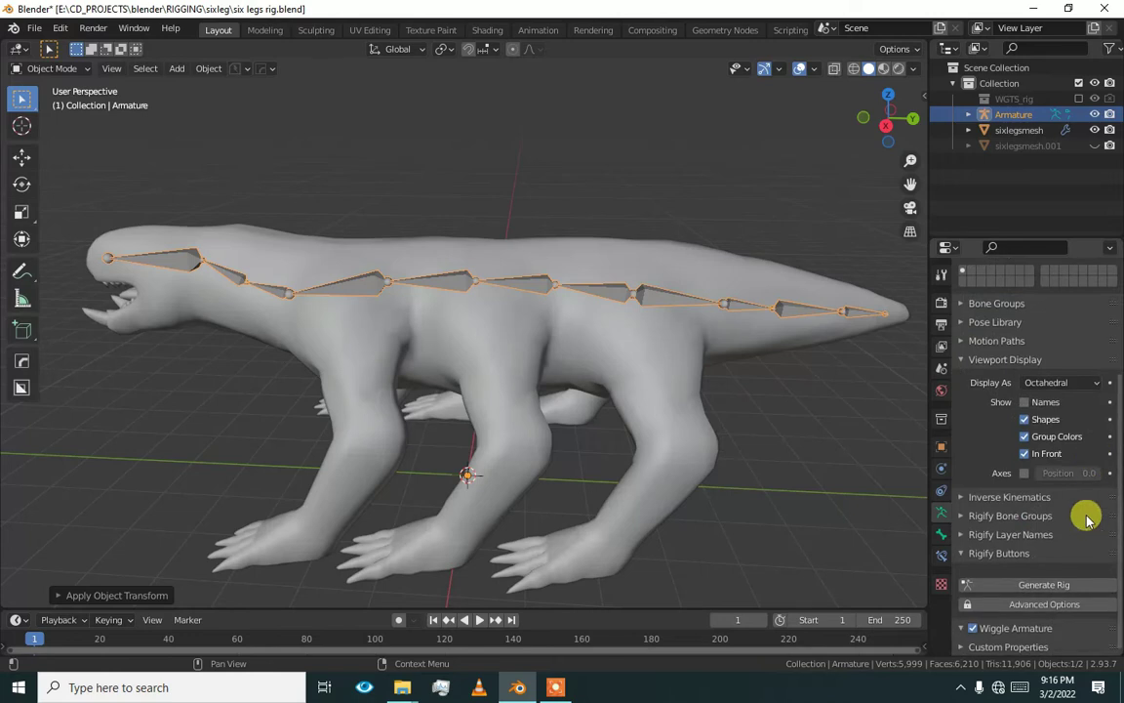
click(1036, 584)
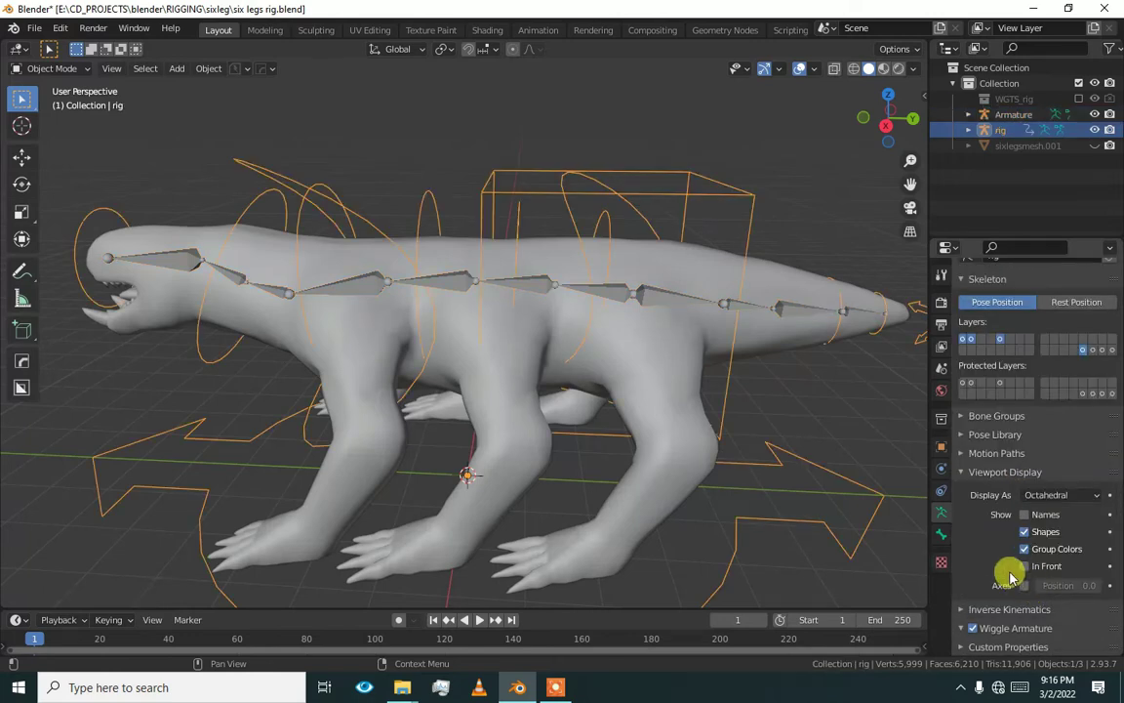
click(374, 245)
shift+click(482, 202)
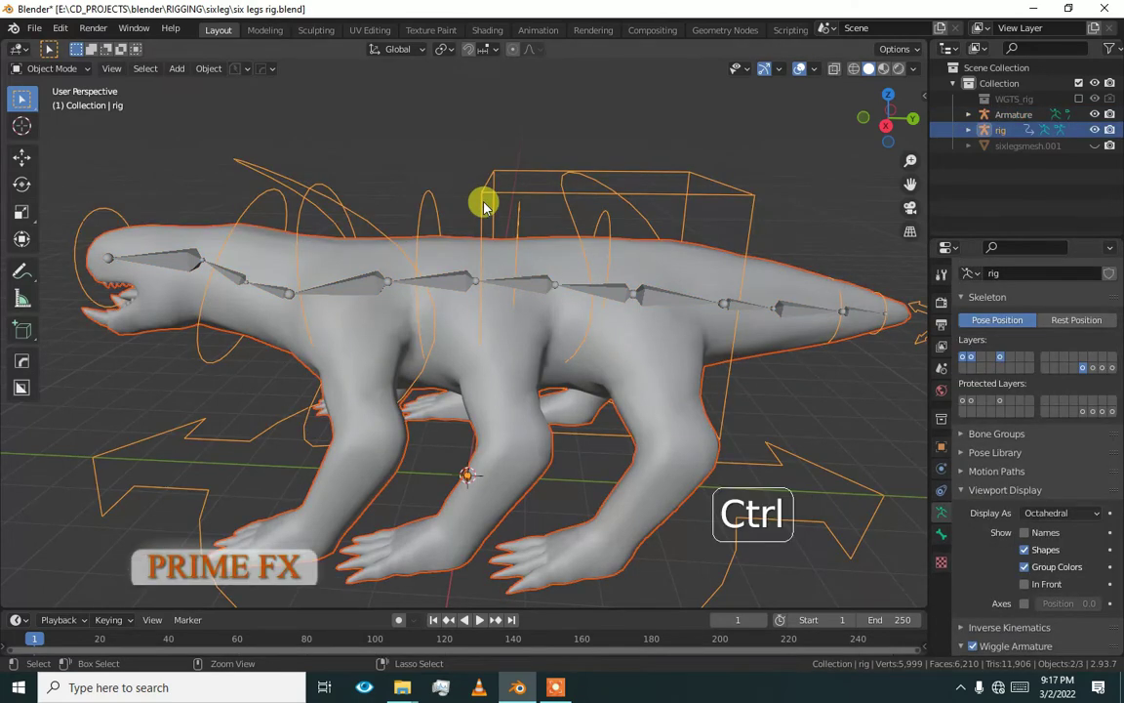
key(ctrl+p)
click(484, 202)
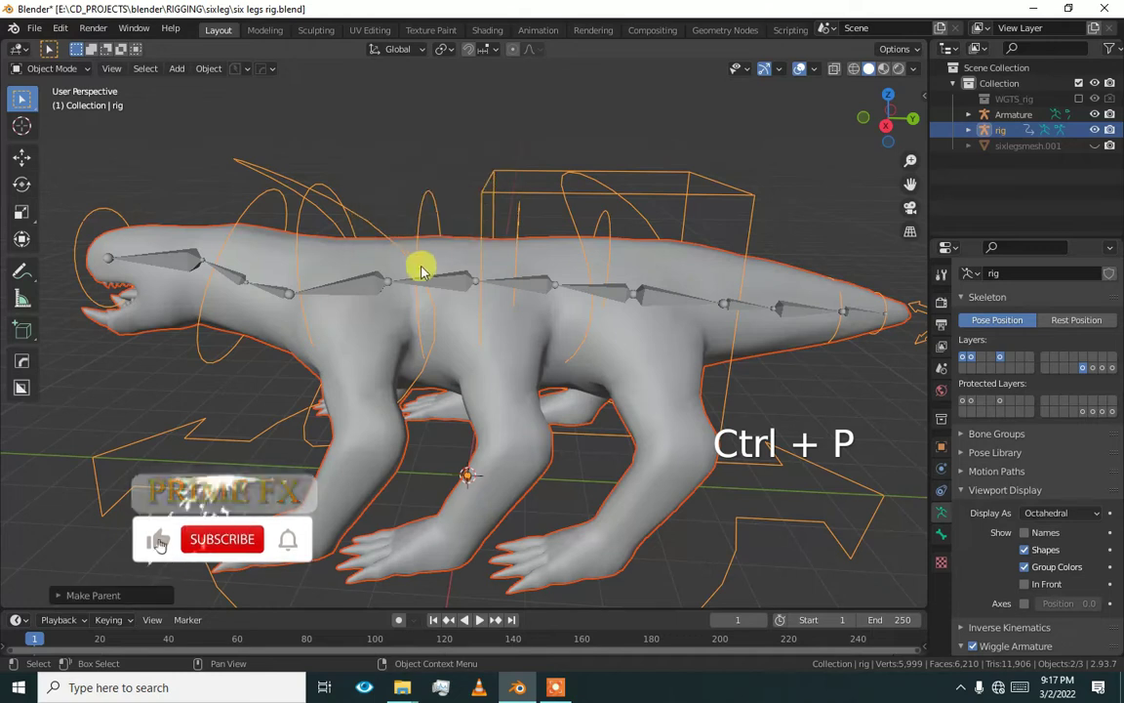
- Select only the generated rig, switch to Pose Mode and move the torso control towards the tail to test the mesh deformation
middle_drag(336, 326, 374, 309)
click(315, 312)
middle_drag(267, 418, 281, 444)
click(281, 444)
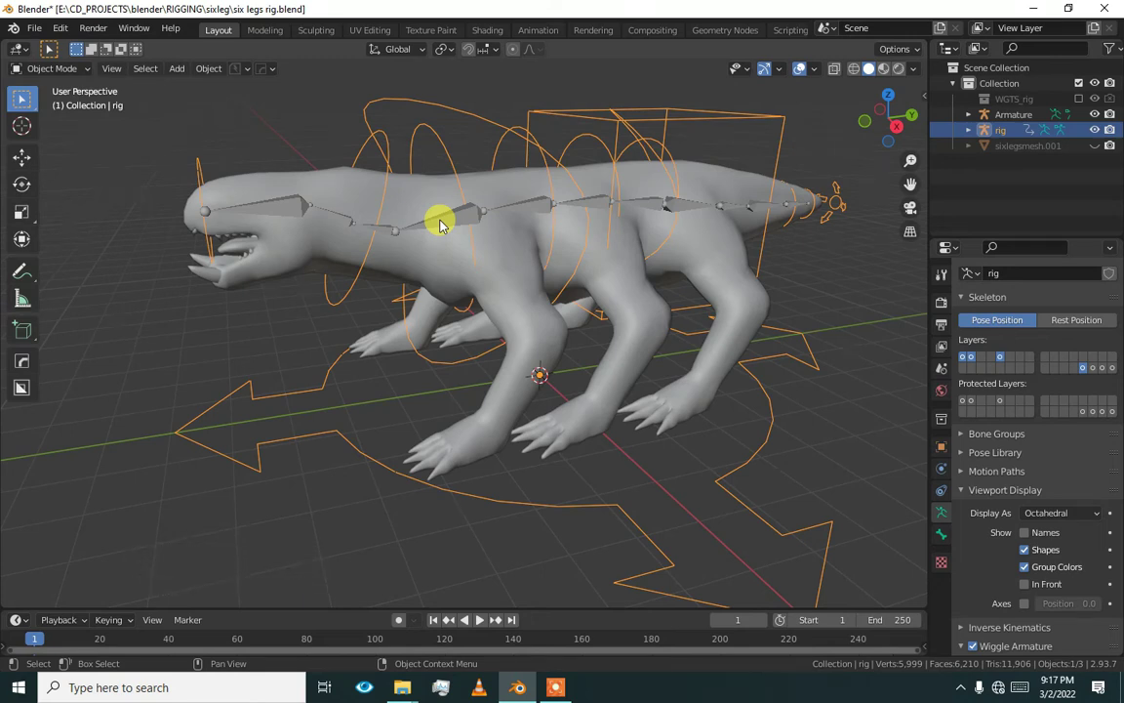
key(ctrl)
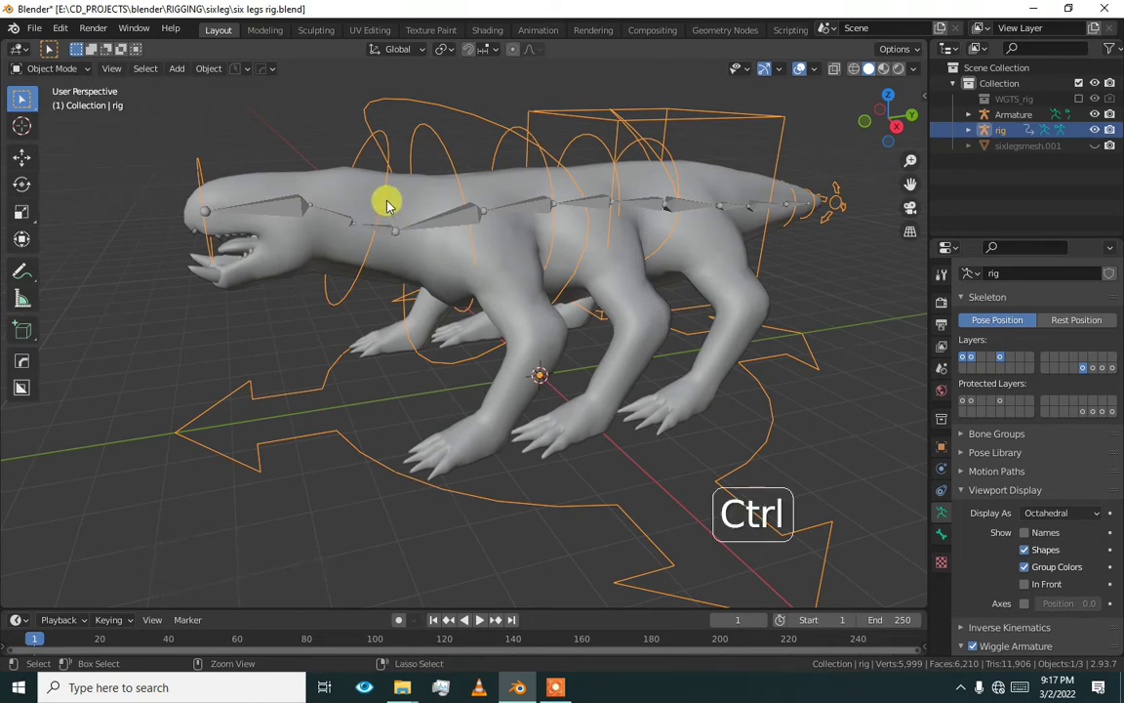
middle_drag(439, 257, 371, 257)
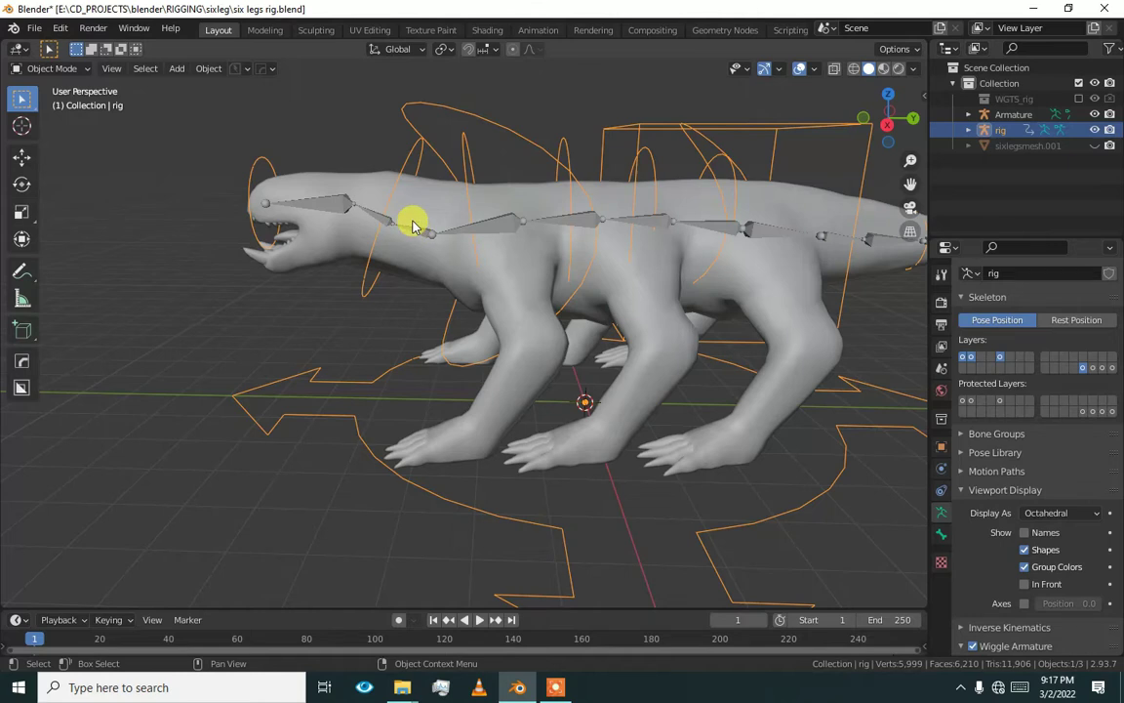
shift+middle_drag(413, 227, 354, 274)
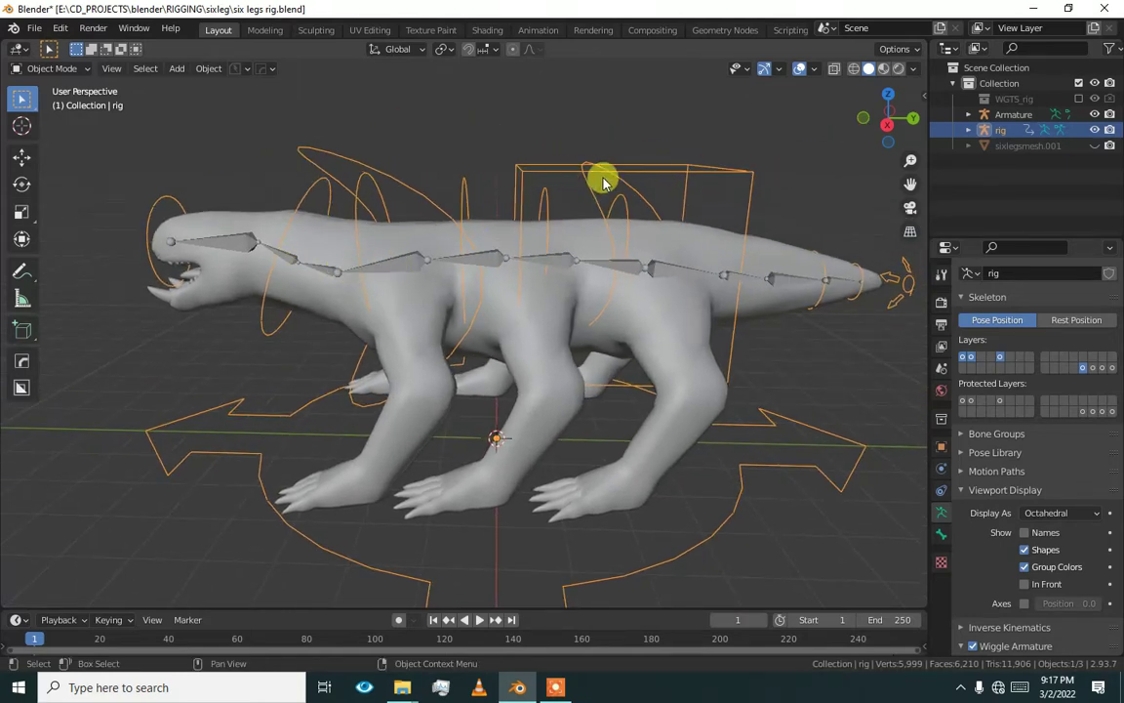
shift+middle_drag(603, 182, 544, 201)
key(ctrl+Tab)
click(468, 212)
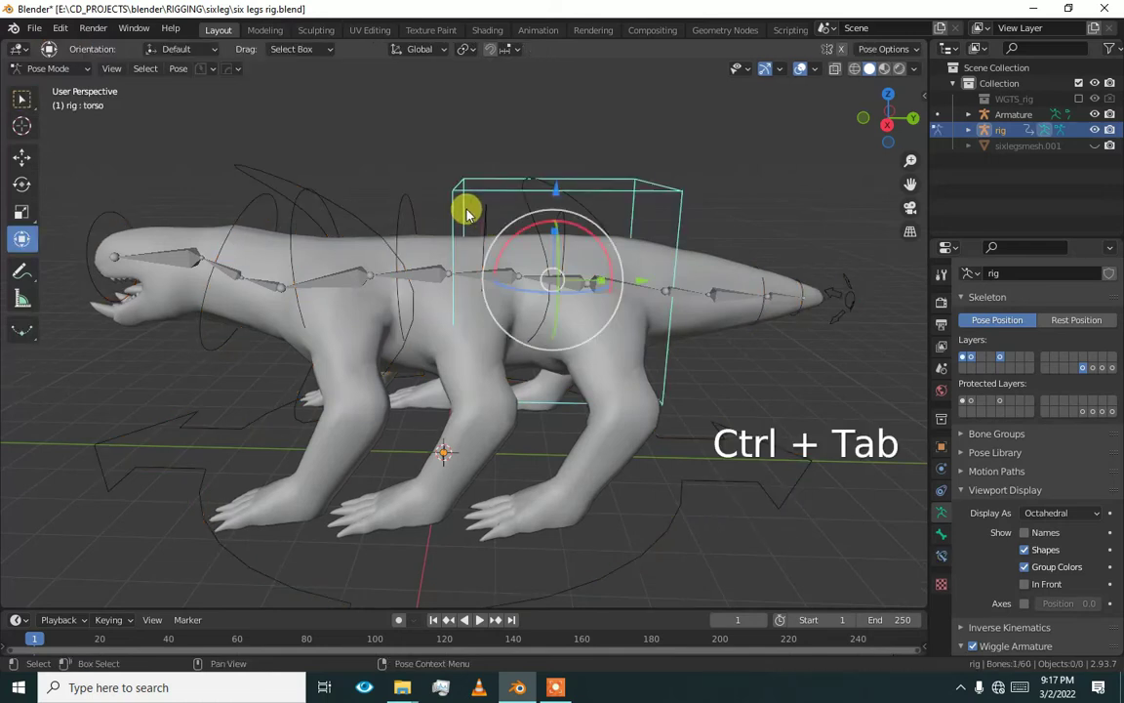
drag(553, 279, 614, 279)
- Switch to Object Mode, try deleting the posed rig and select all remaining objects
key(ctrl+Tab)
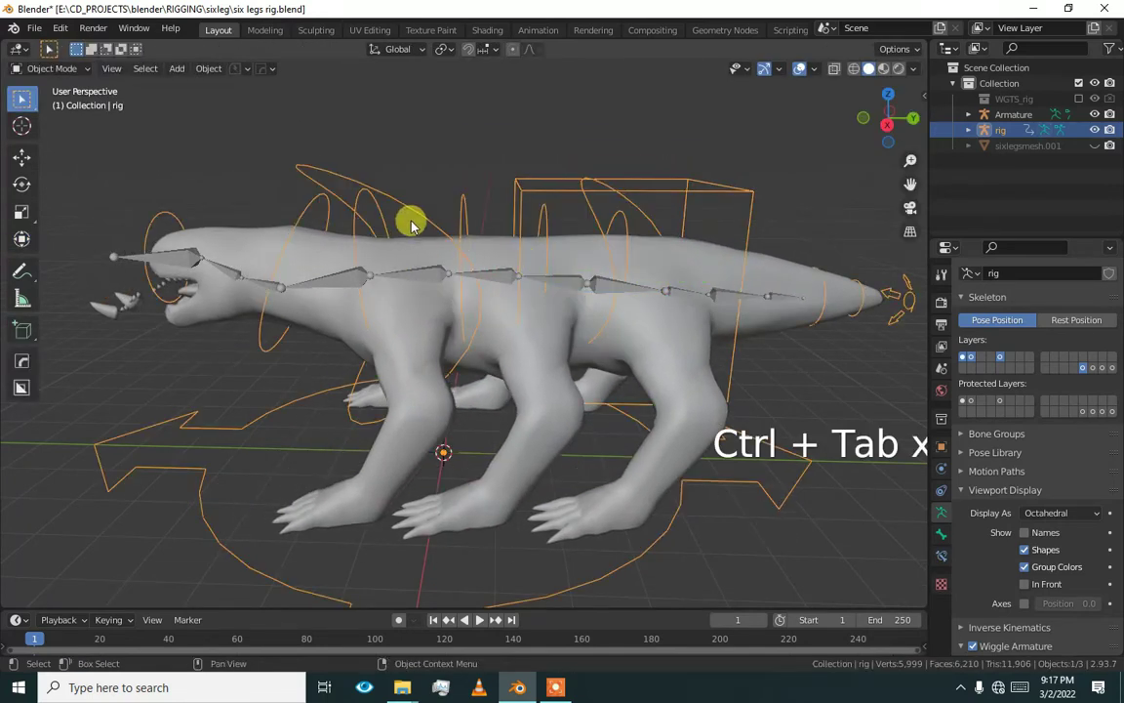
scroll(429, 225, down, 3)
key(Delete)
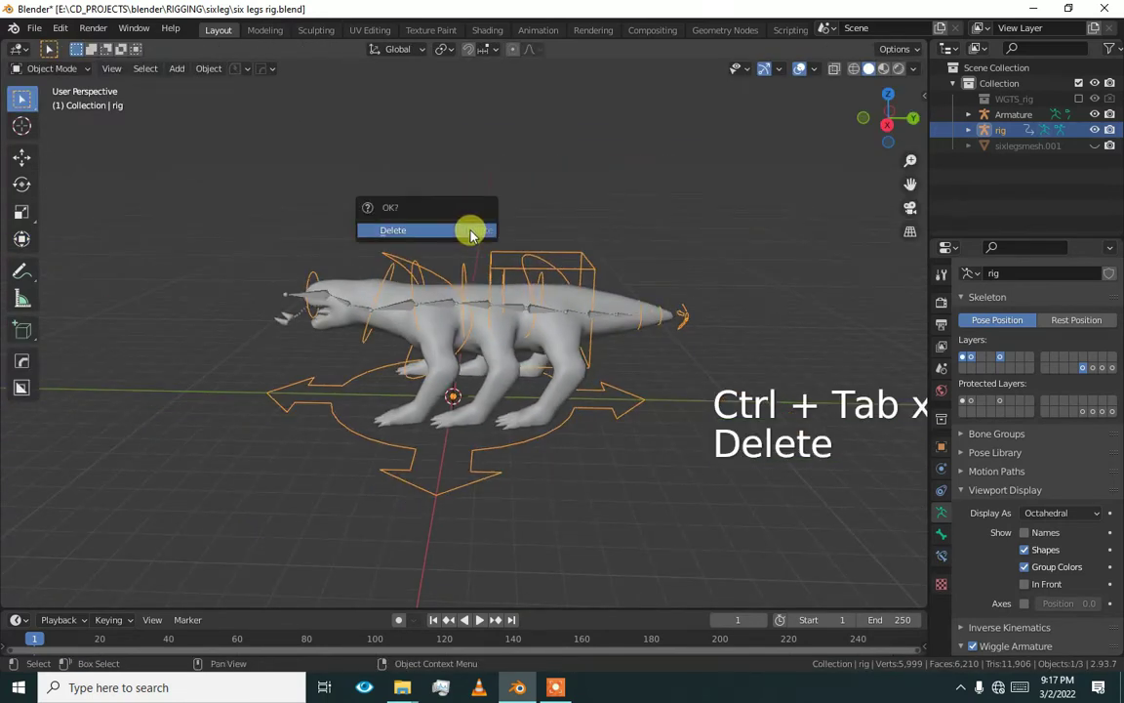
click(471, 232)
scroll(522, 288, up, 4)
scroll(408, 280, down, 2)
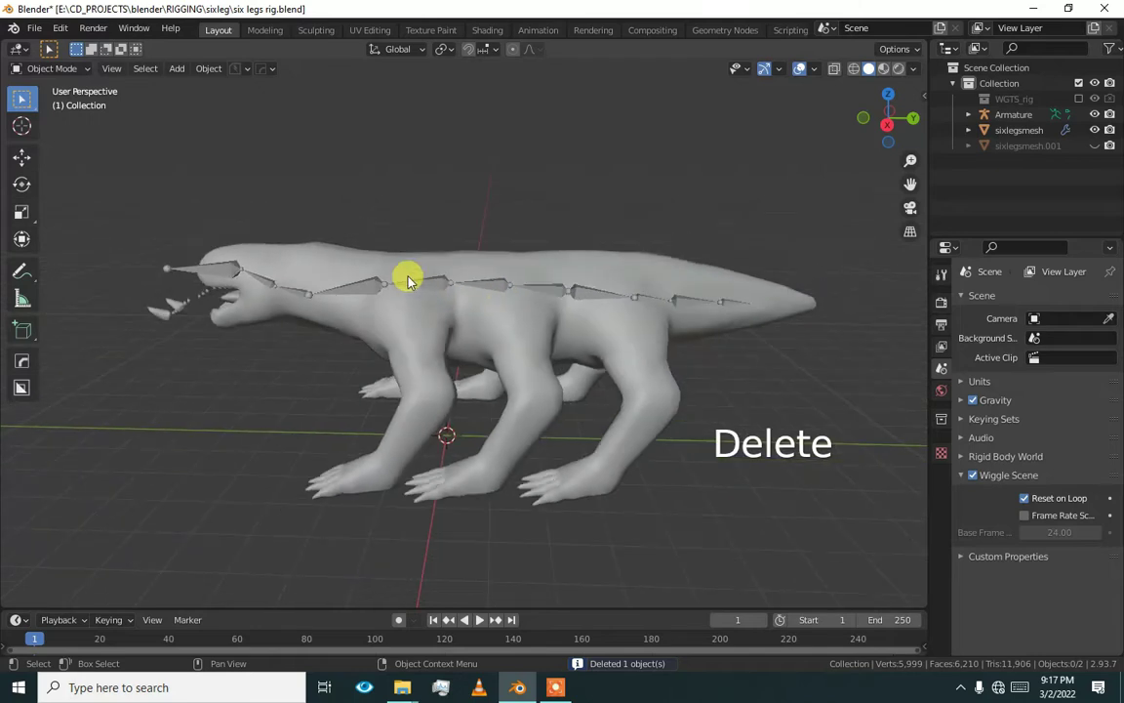
key(a)
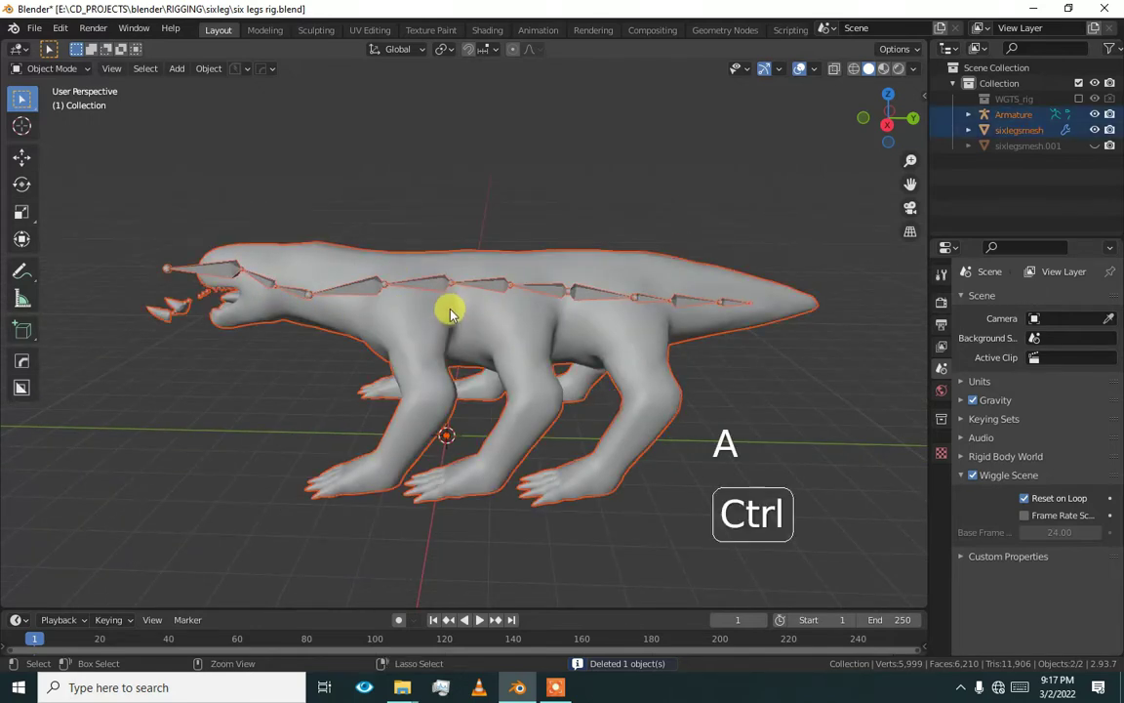
- Undo the selection, the rig deletion and the torso move
key(ctrl+z)
key(ctrl+z)
key(ctrl+z)
key(ctrl+z)
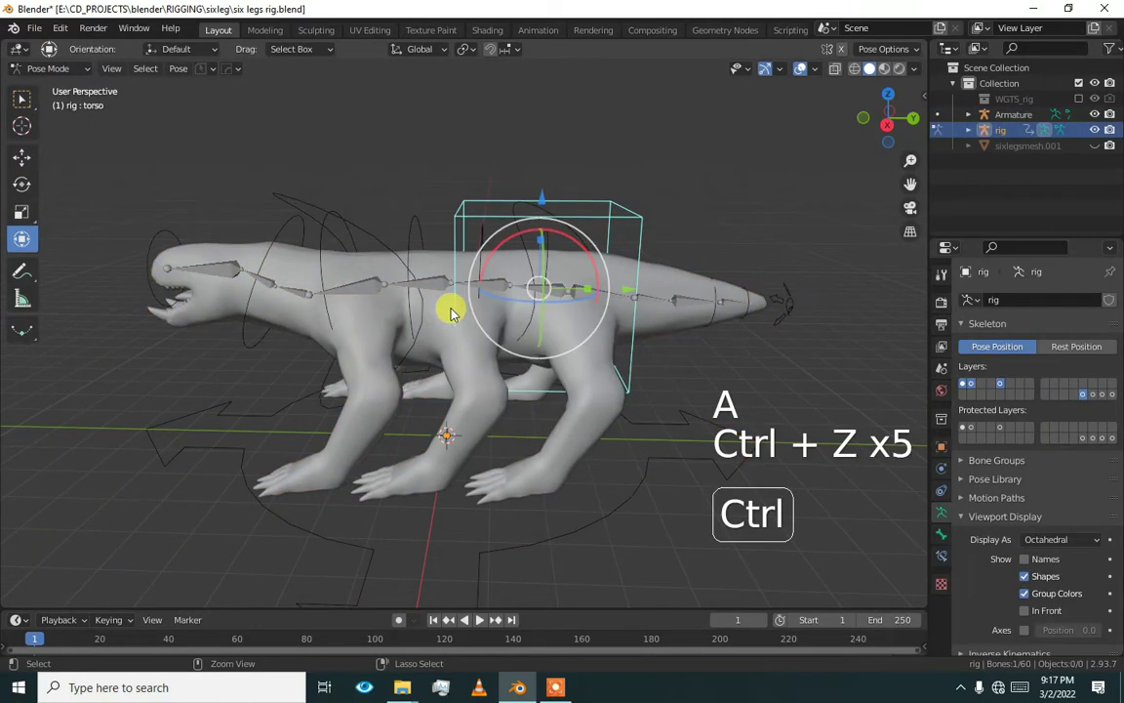
- Return the unposed rig to Object Mode, delete it and select the spine armature
key(ctrl+Tab)
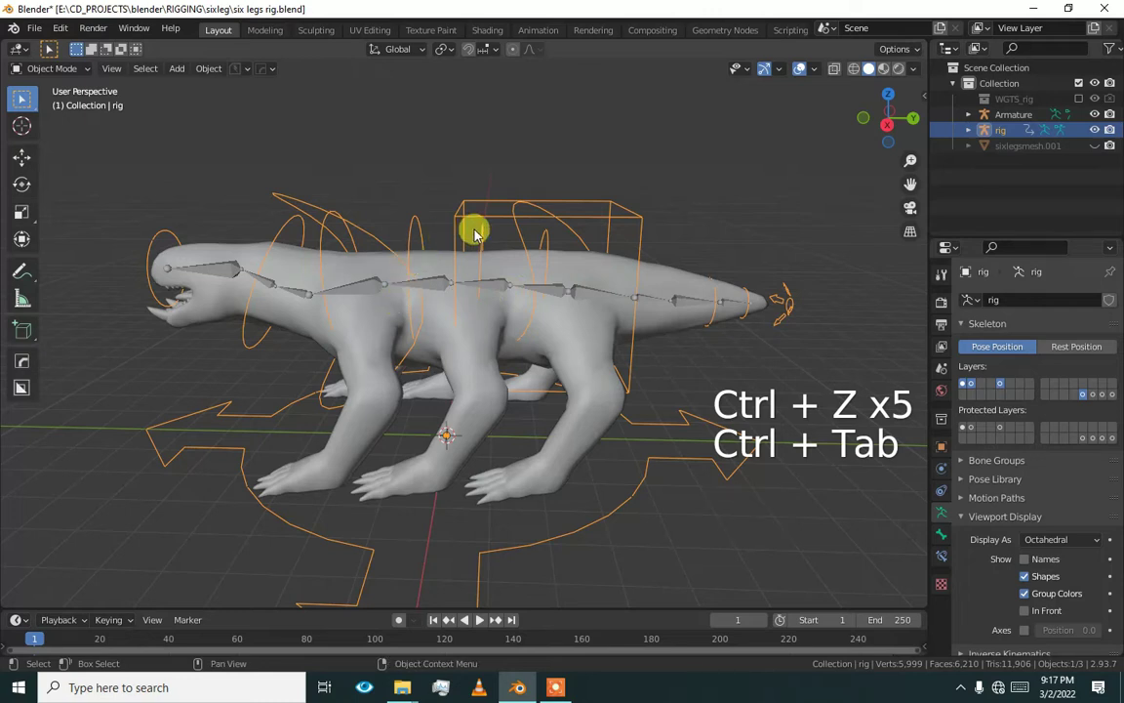
key(Delete)
click(479, 271)
click(478, 271)
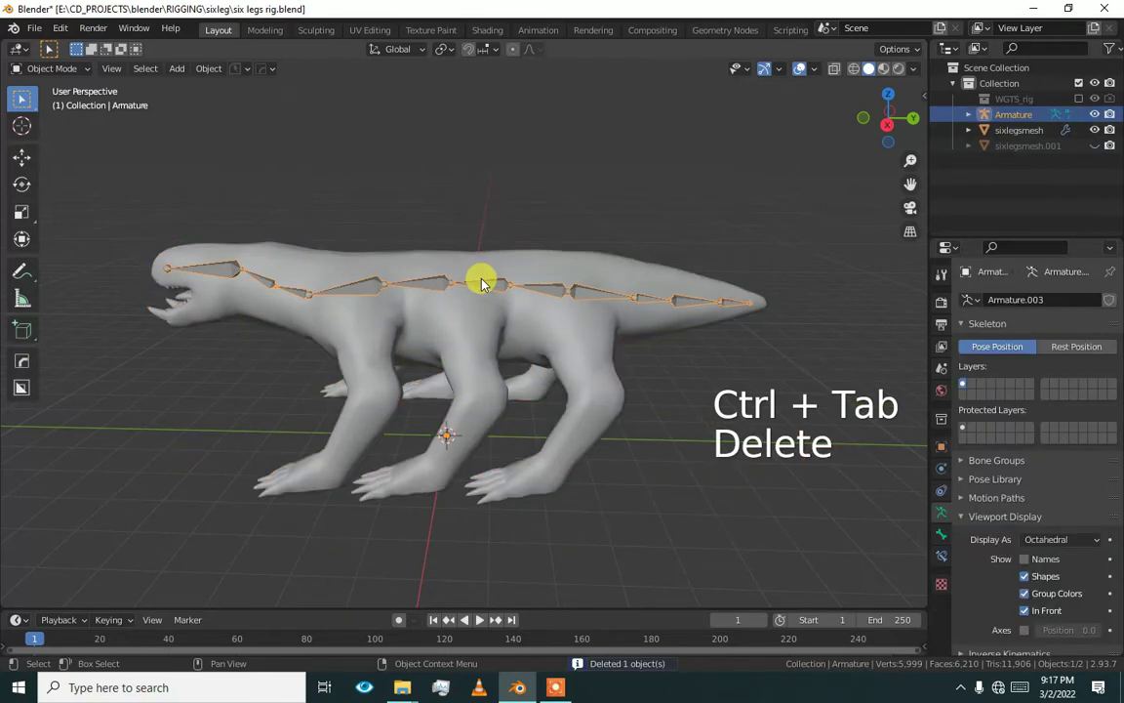
- Enter Edit Mode on the spine armature and select the spine joint above the front leg
scroll(1083, 527, down, 4)
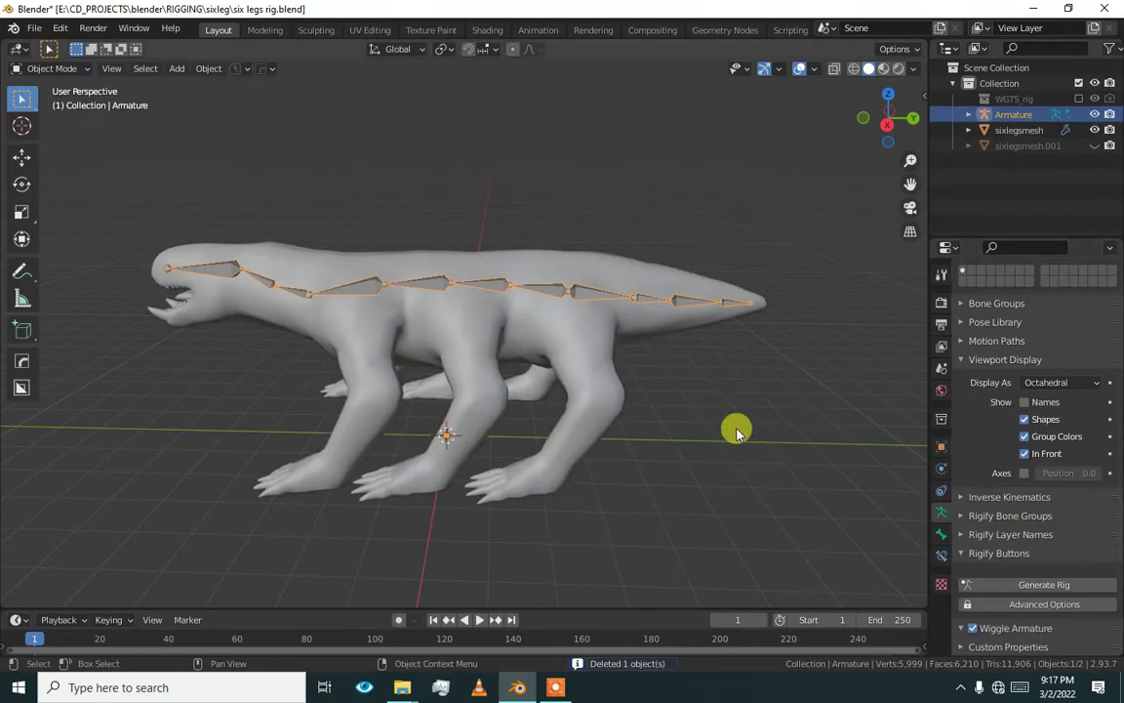
scroll(572, 338, up, 3)
alt+middle_drag(639, 336, 533, 426)
alt+scroll(533, 426, down, 2)
alt+drag(534, 430, 409, 379)
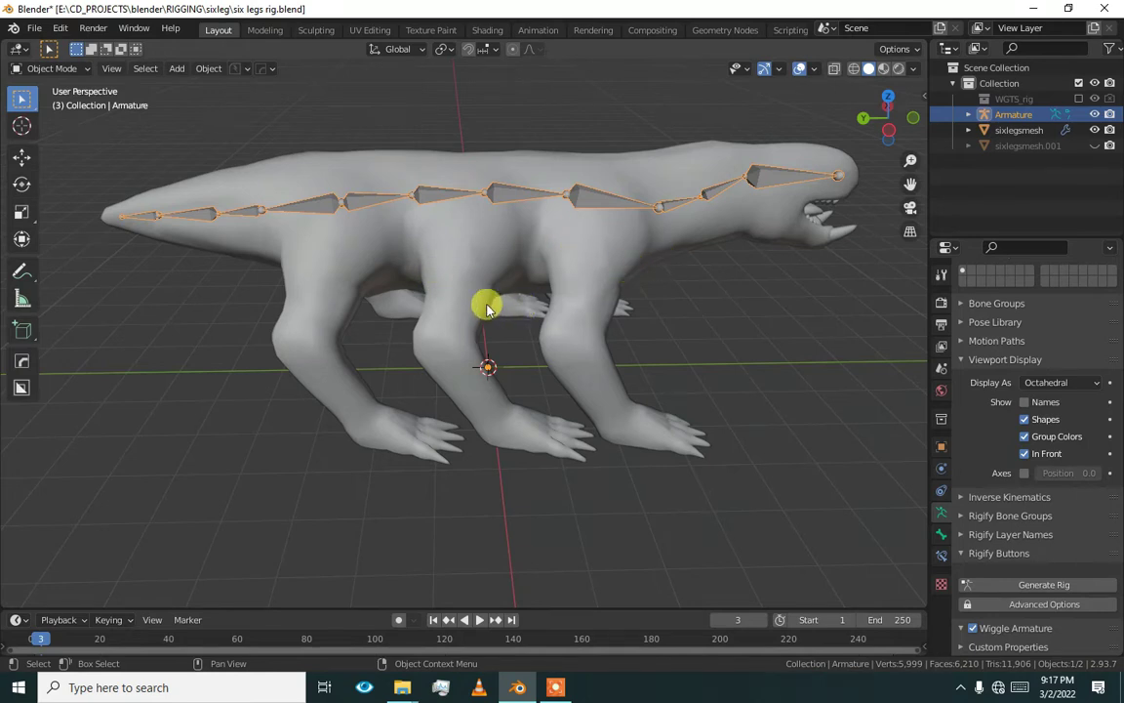
alt+drag(429, 320, 693, 322)
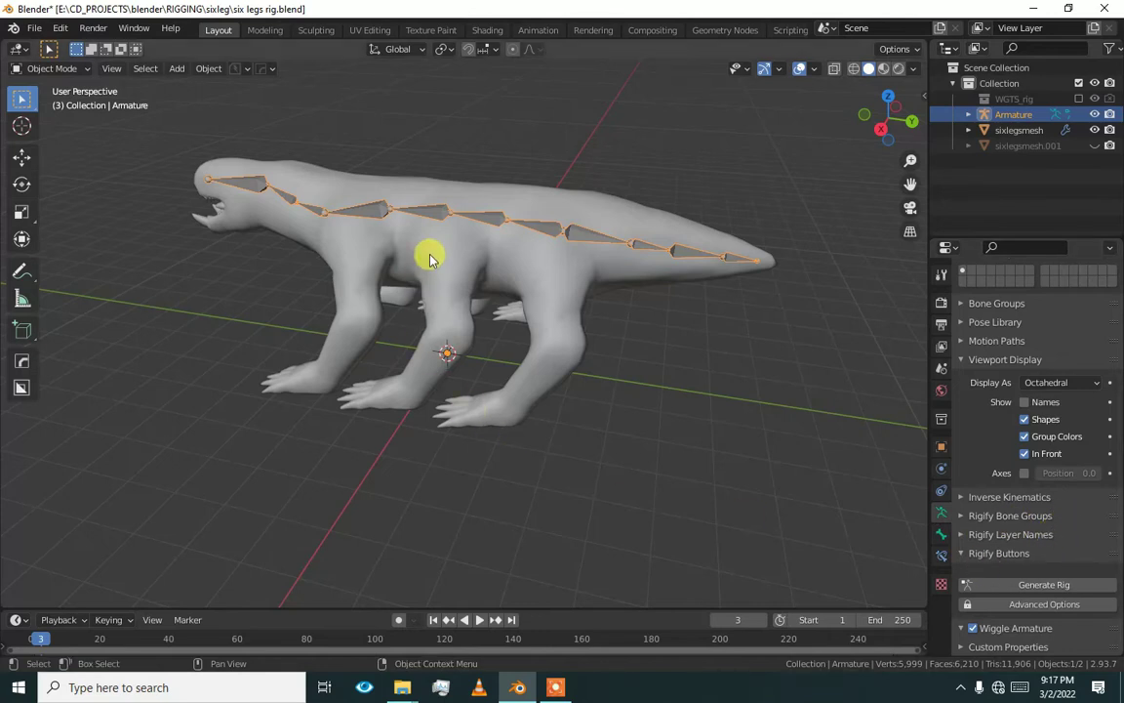
key(Tab)
click(314, 253)
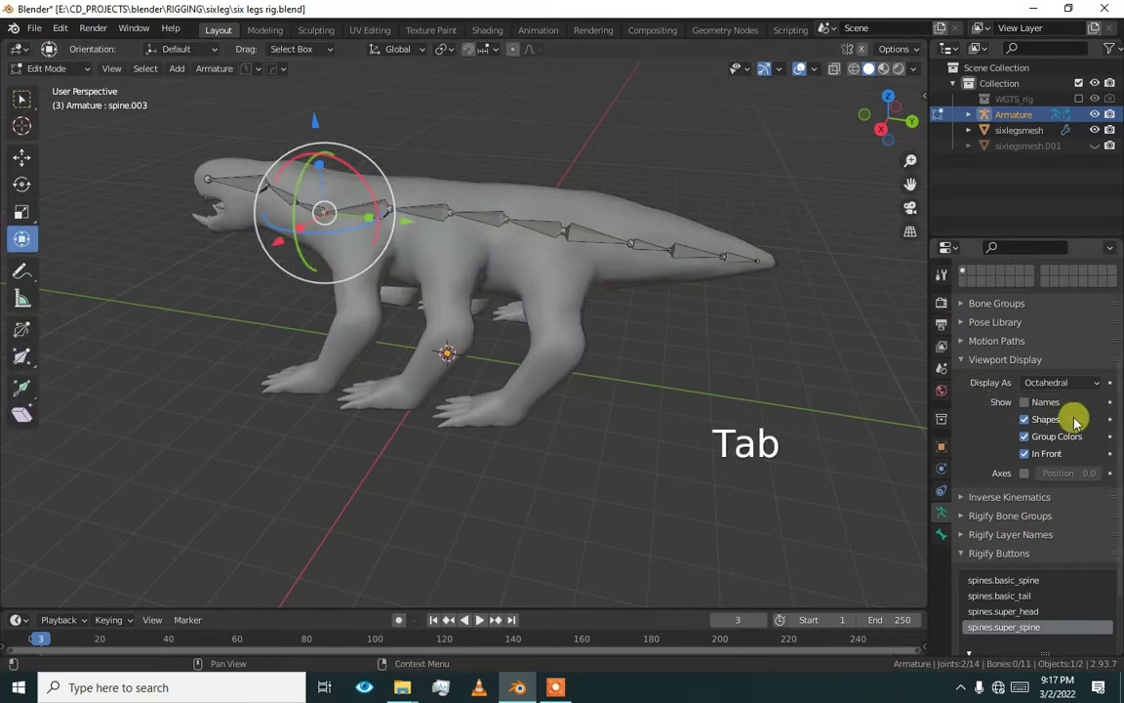
- Filter the Rigify samples by "leg" and add the limbs.leg sample to the armature
scroll(1073, 422, down, 3)
click(1053, 581)
click(1011, 583)
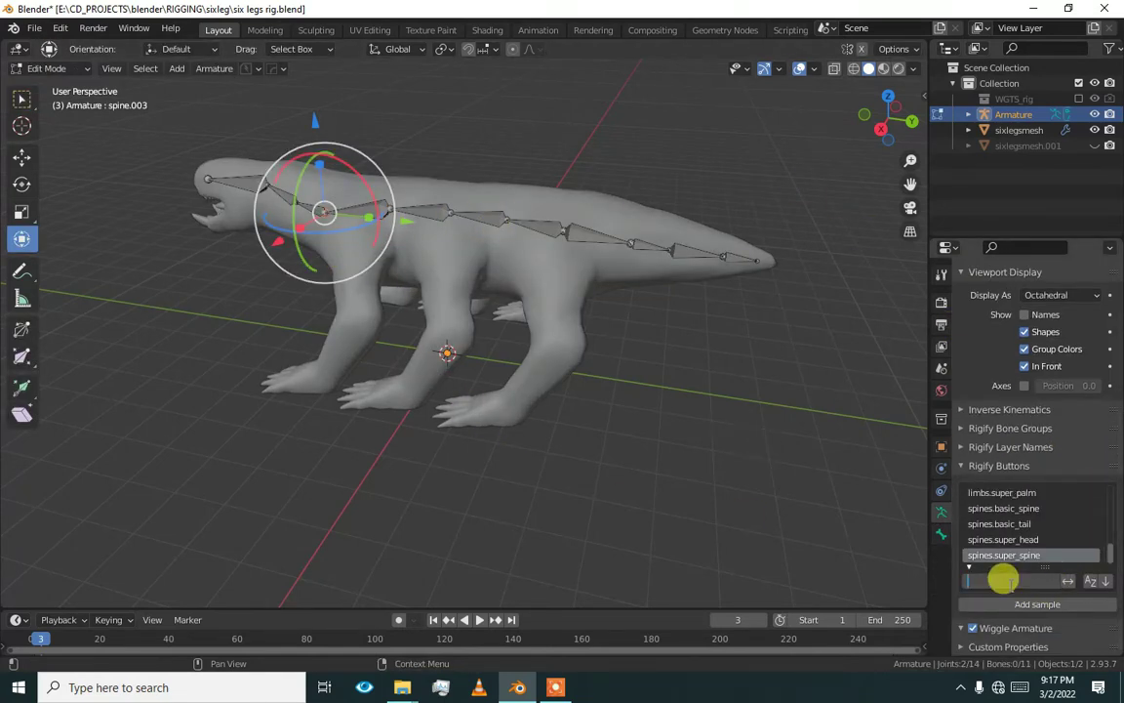
text(le)
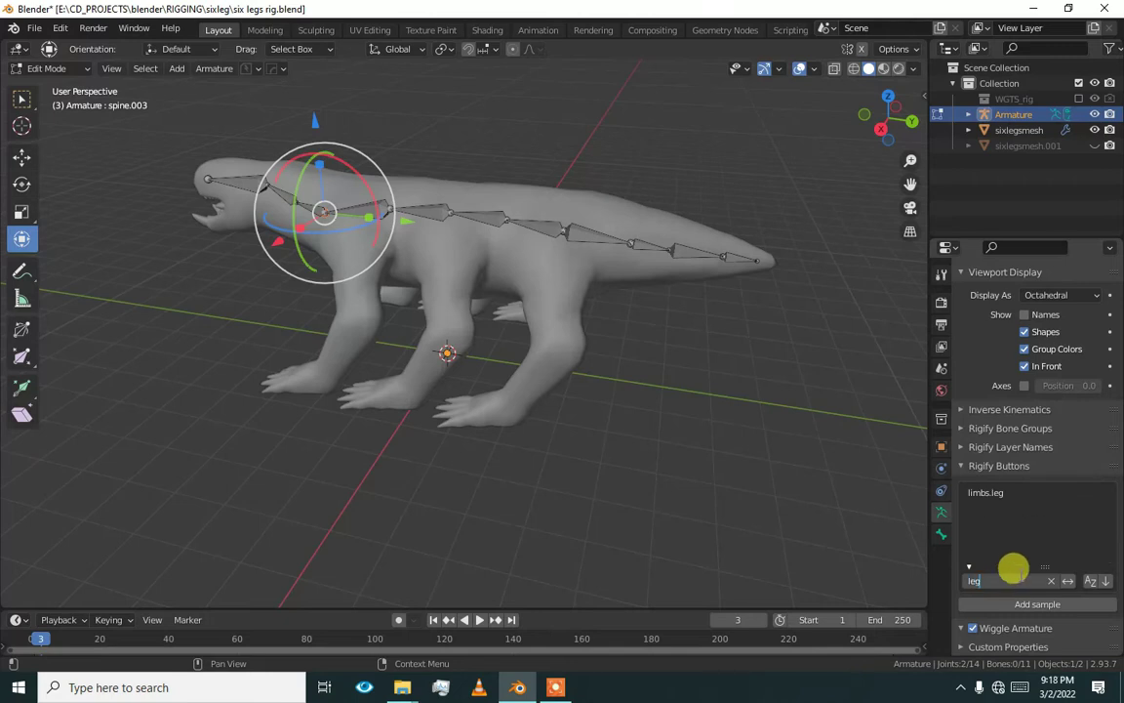
text(g)
click(1017, 532)
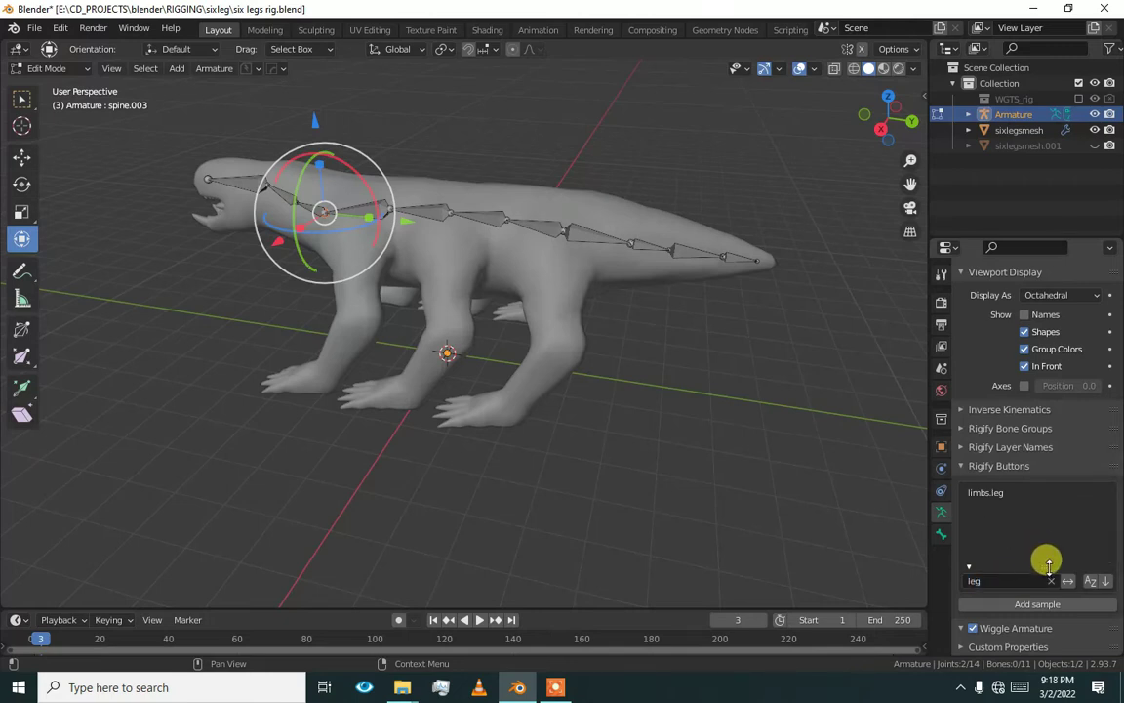
click(986, 495)
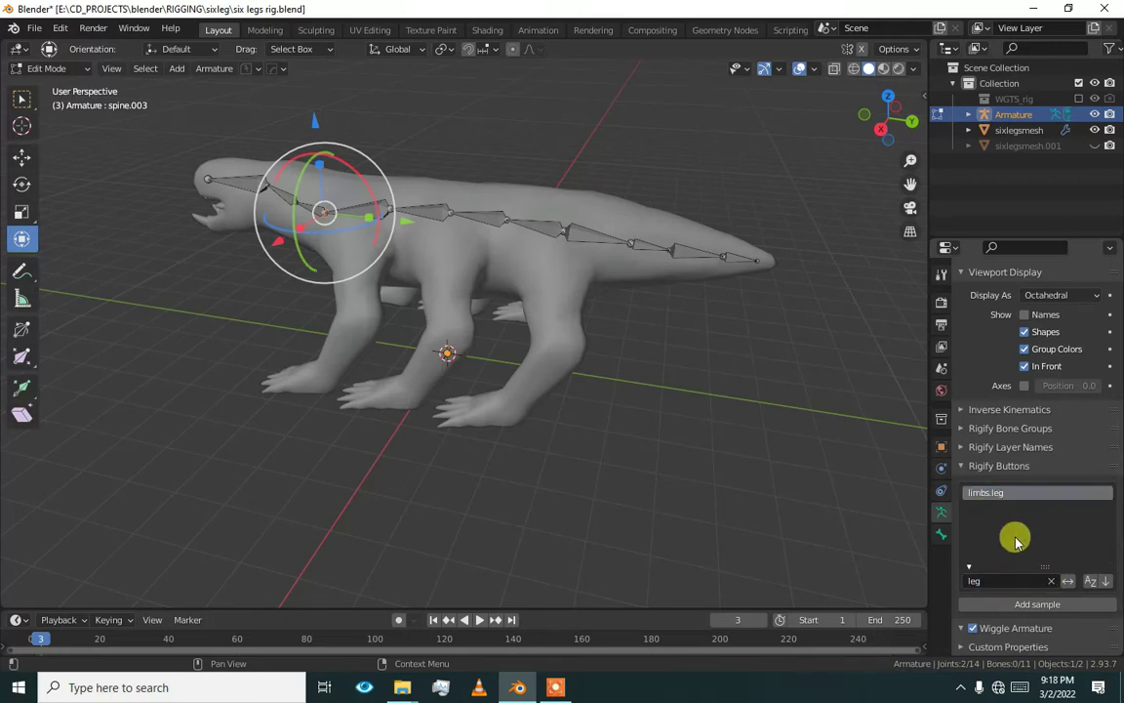
click(1030, 605)
middle_drag(861, 442, 722, 391)
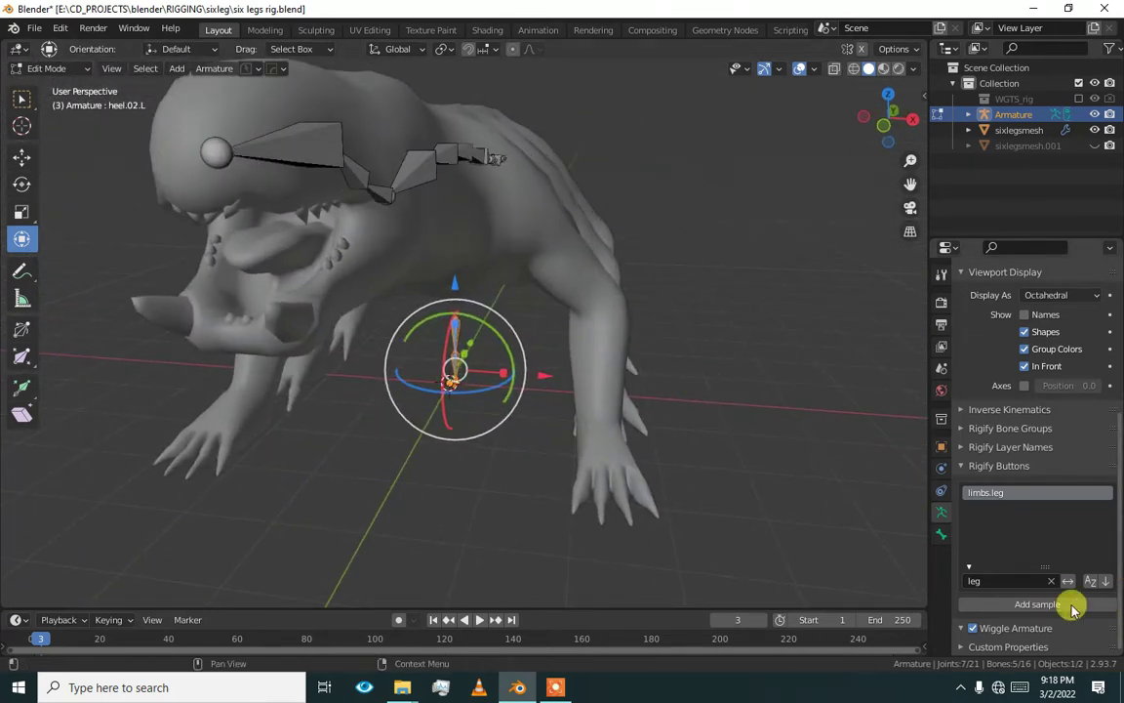
- Clear the "leg" filter from the Rigify sample list and look through the remaining limb samples
click(1051, 581)
scroll(1032, 558, down, 5)
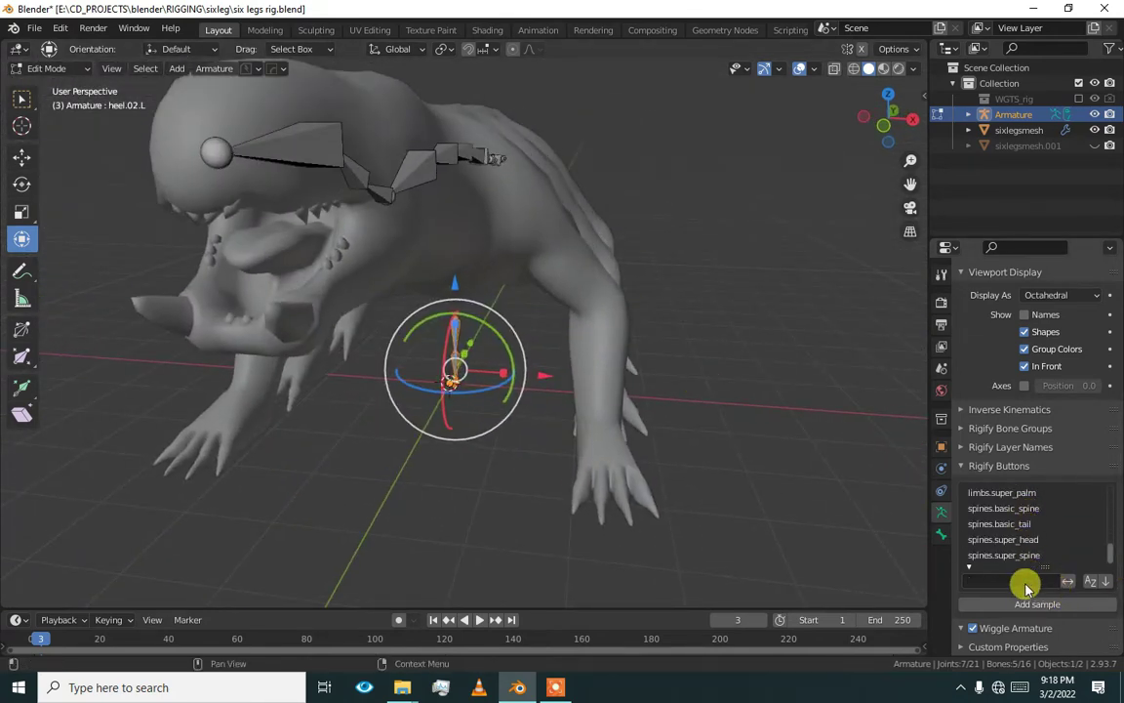
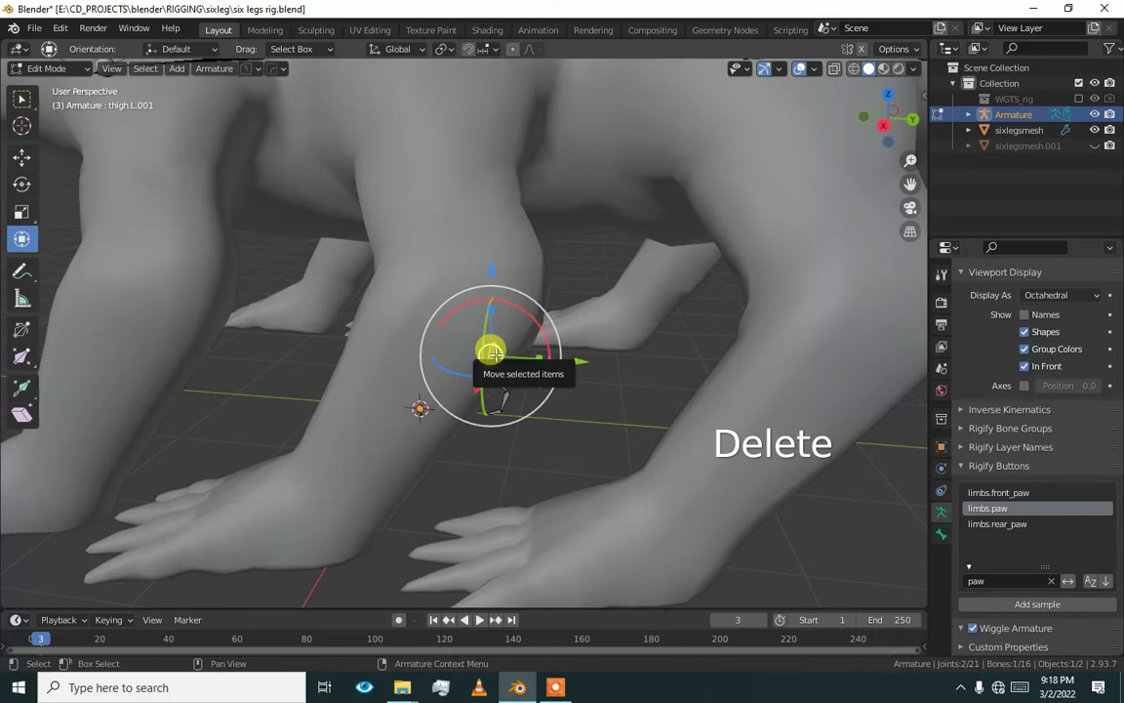
- Scale up the limbs.paw sample bones in the right side view and move the chain onto the hind leg
middle_drag(491, 353, 529, 429)
key(KP_3)
key(s)
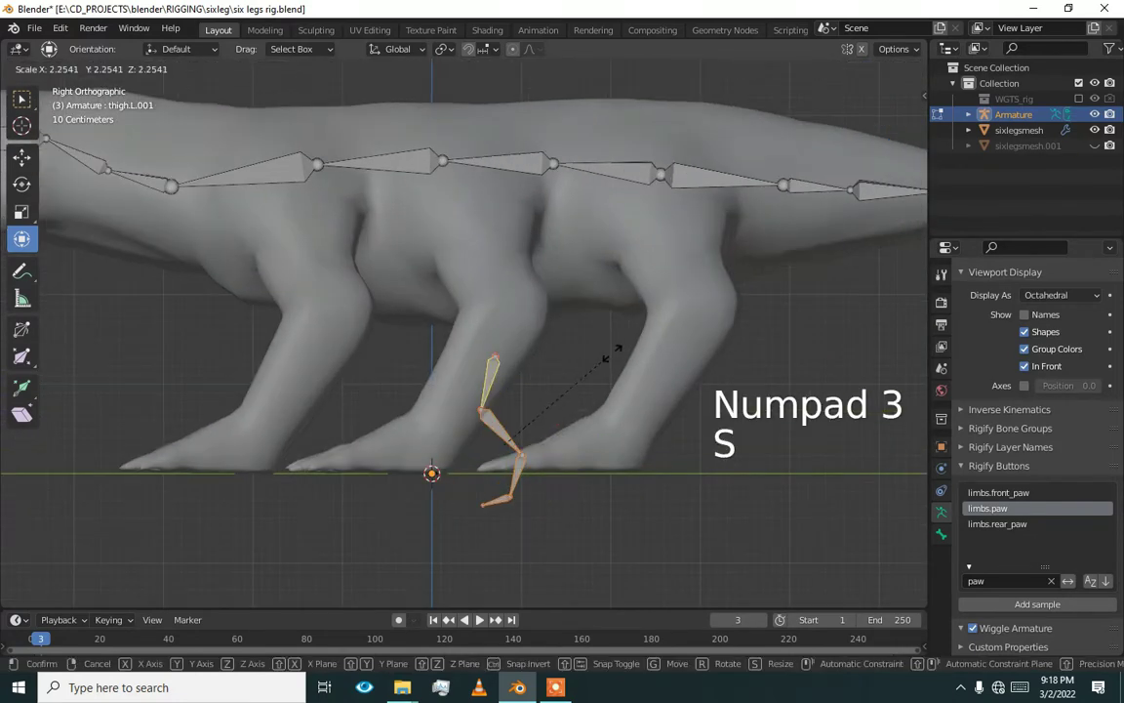
click(707, 304)
drag(522, 427, 532, 326)
key(ctrl+z)
drag(496, 434, 601, 331)
scroll(601, 332, up, 1)
- Move the paw chain's lower leg joint to the back of the hind knee and its thigh-shin joint into the upper leg
click(665, 376)
click(663, 375)
drag(673, 372, 756, 293)
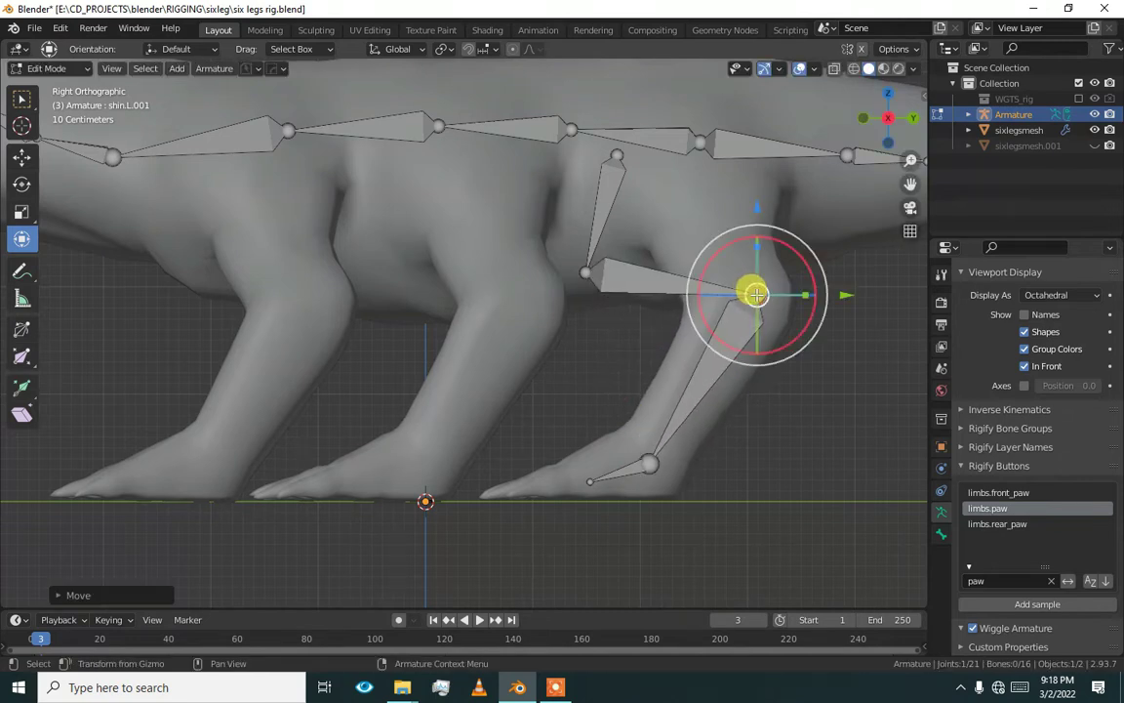
click(575, 273)
drag(583, 281, 698, 241)
alt+middle_drag(698, 241, 522, 396)
scroll(627, 363, up, 2)
key(KP_3)
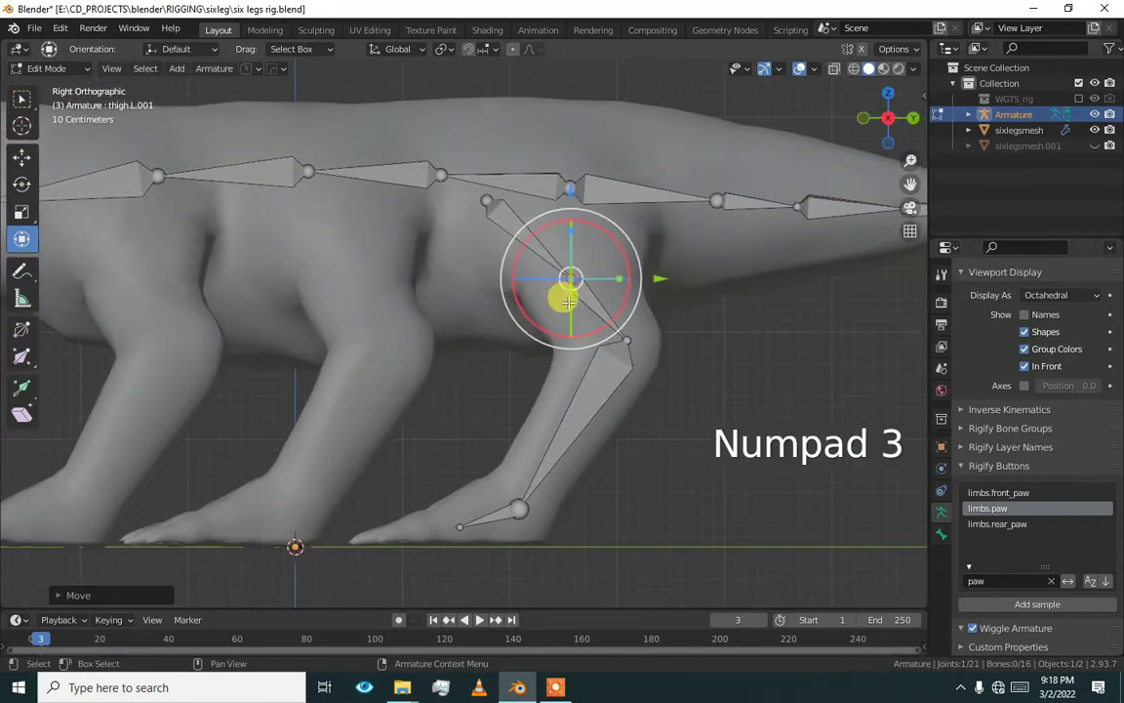
- Select the whole linked paw chain in the front view and move it out onto the creature's left leg
key(KP_1)
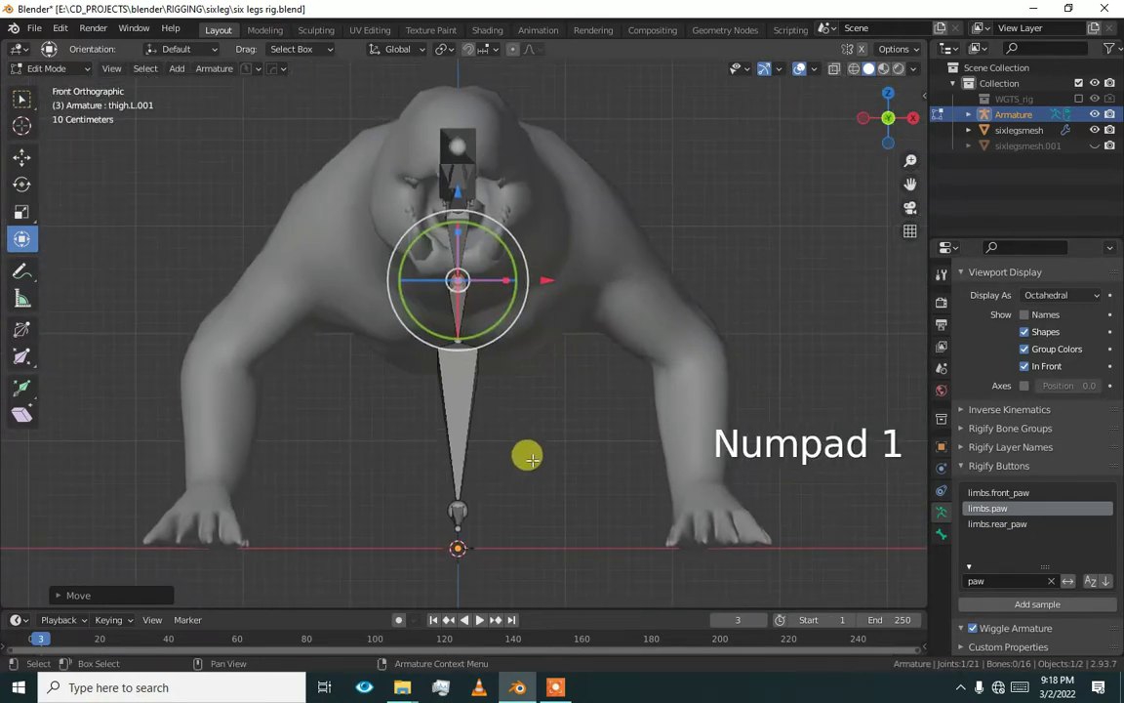
click(458, 431)
key(l)
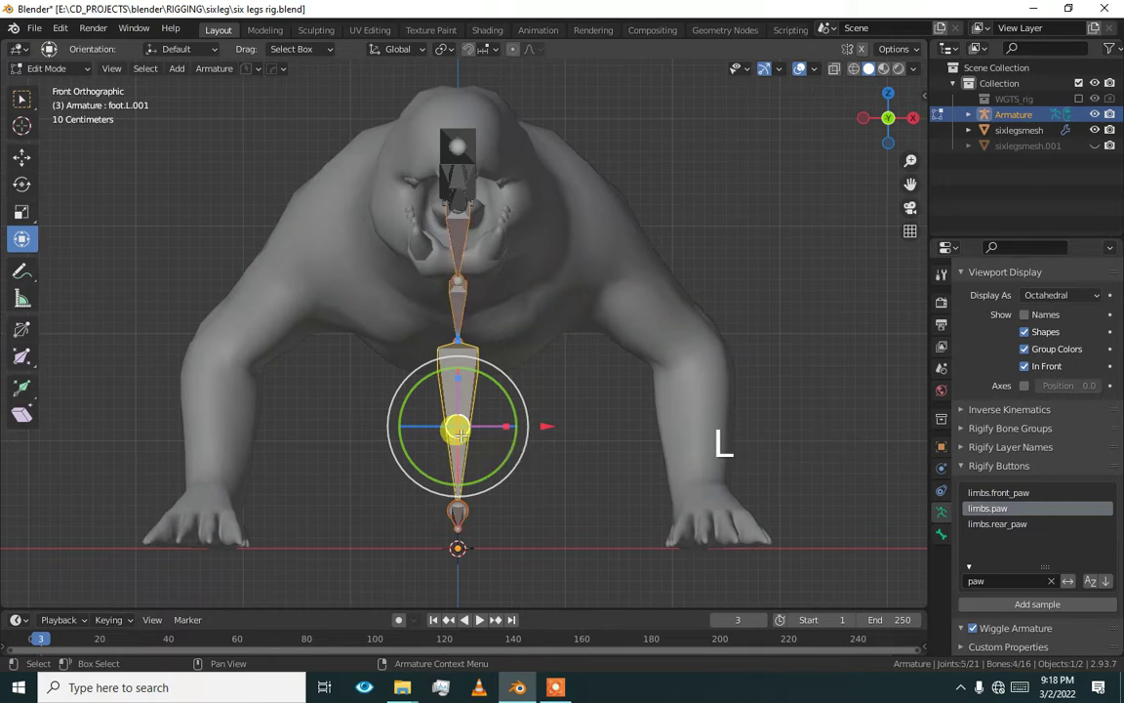
drag(528, 434, 760, 382)
- Move the thigh's top joint in toward the body in the front view and line up the thigh-shin joint with the upper leg
scroll(705, 404, up, 2)
click(742, 232)
drag(744, 253, 577, 225)
click(642, 324)
click(651, 235)
click(640, 330)
drag(640, 329, 653, 307)
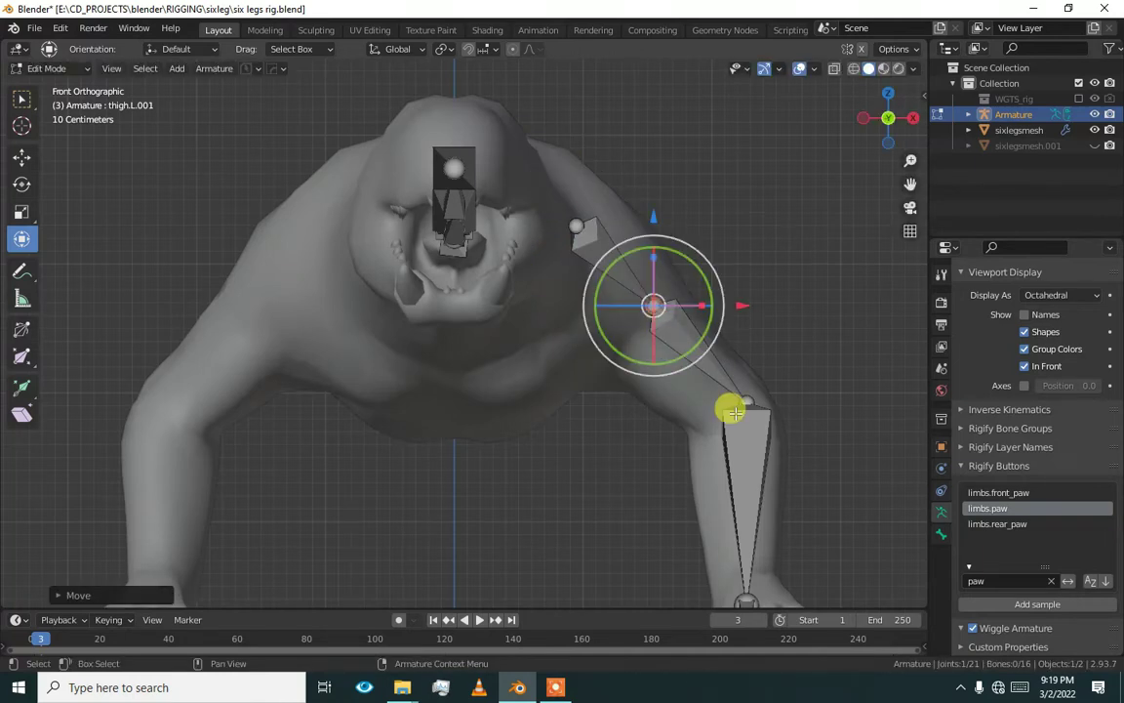
- Reposition the hind leg's upper joints in the top view so the thigh and shin bones sit inside the mesh
scroll(728, 407, down, 3)
key(KP_3)
scroll(617, 387, up, 3)
scroll(592, 356, up, 2)
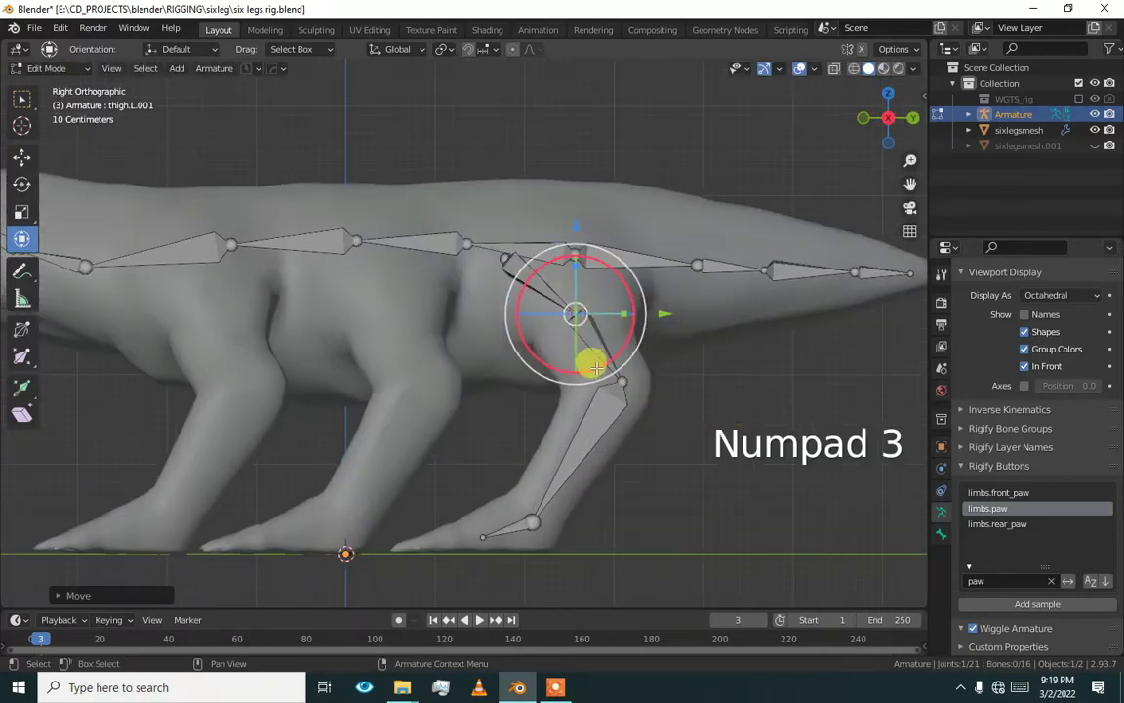
scroll(586, 353, down, 3)
alt+middle_drag(579, 349, 667, 414)
scroll(626, 316, up, 4)
alt+middle_drag(626, 315, 482, 334)
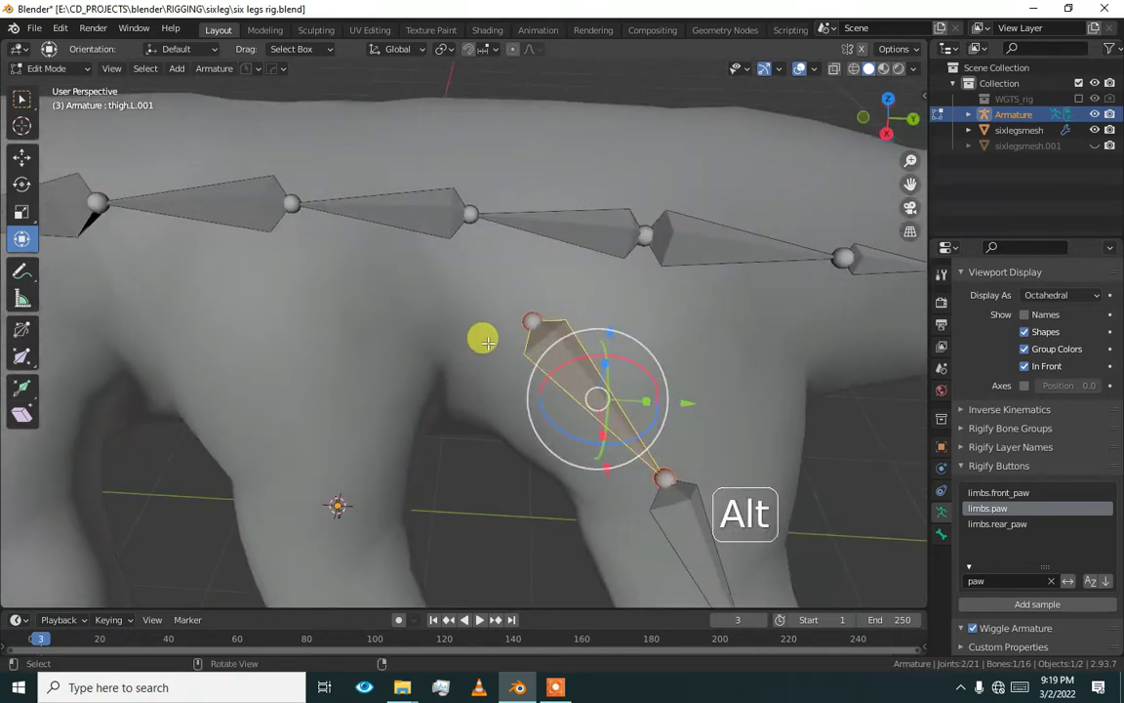
click(537, 333)
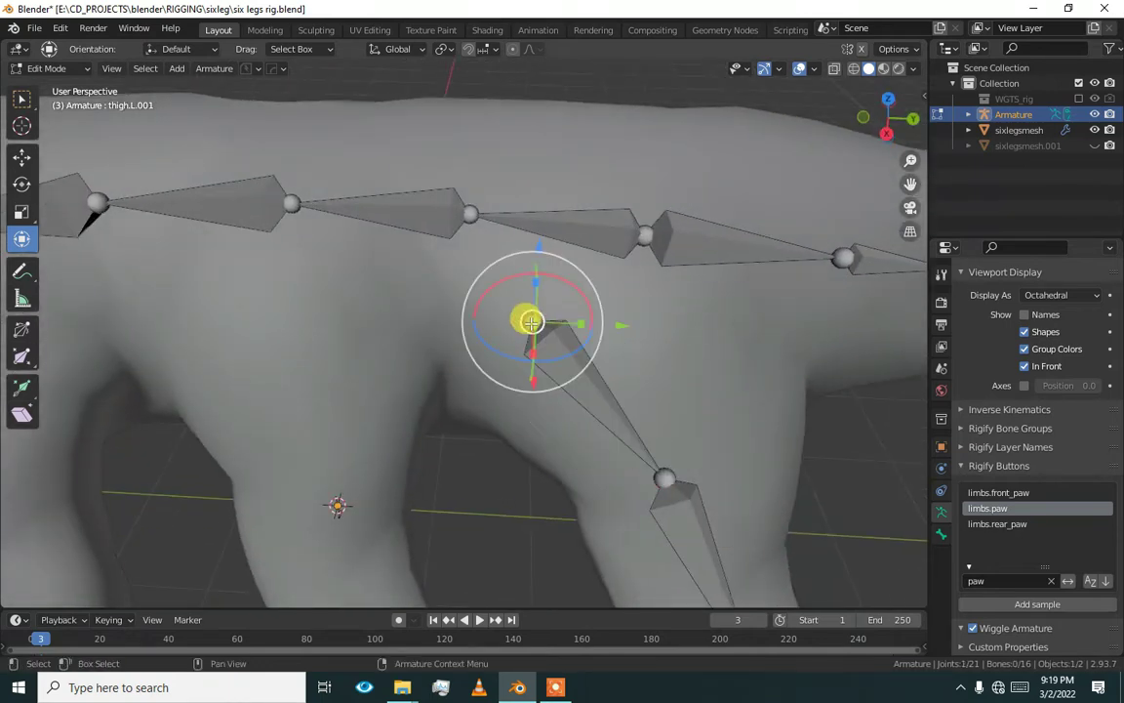
key(KP_7)
drag(522, 397, 512, 336)
shift+middle_drag(630, 322, 600, 364)
click(680, 244)
drag(680, 241, 663, 234)
mouse_move(587, 314)
mouse_down()
mouse_move(567, 294)
mouse_move(572, 301)
mouse_up()
key(KP_3)
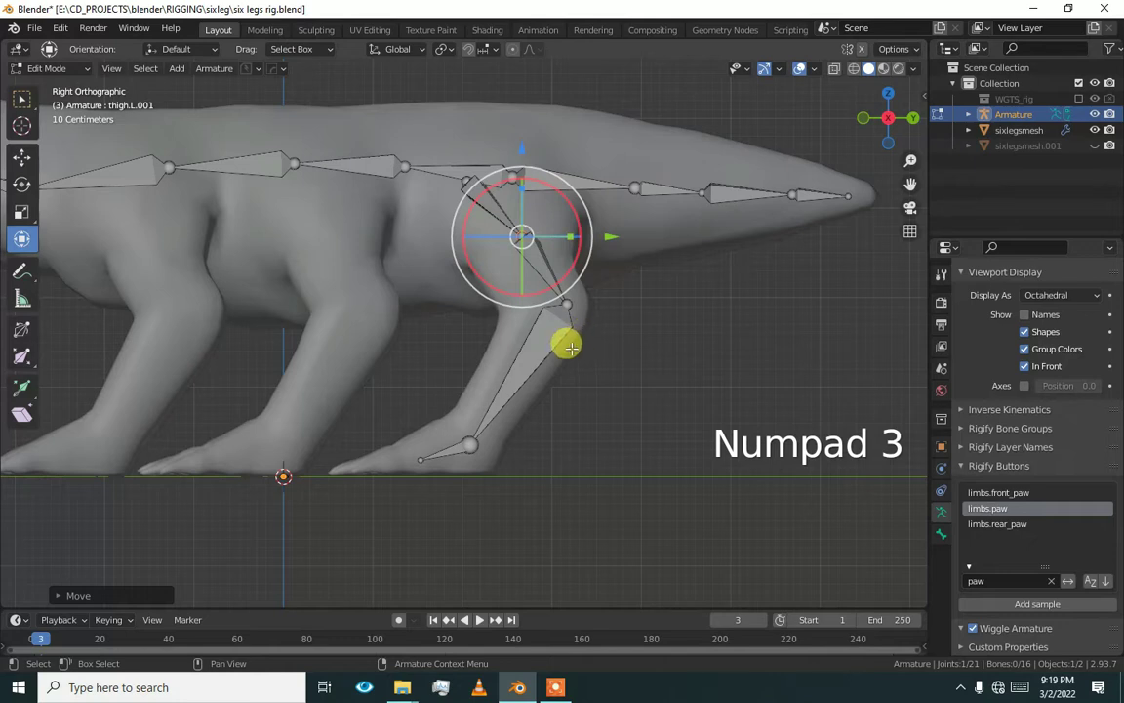
- Select the hind leg's shin bone, switch the armature to Pose Mode and generate the Rigify rig
scroll(564, 327, up, 1)
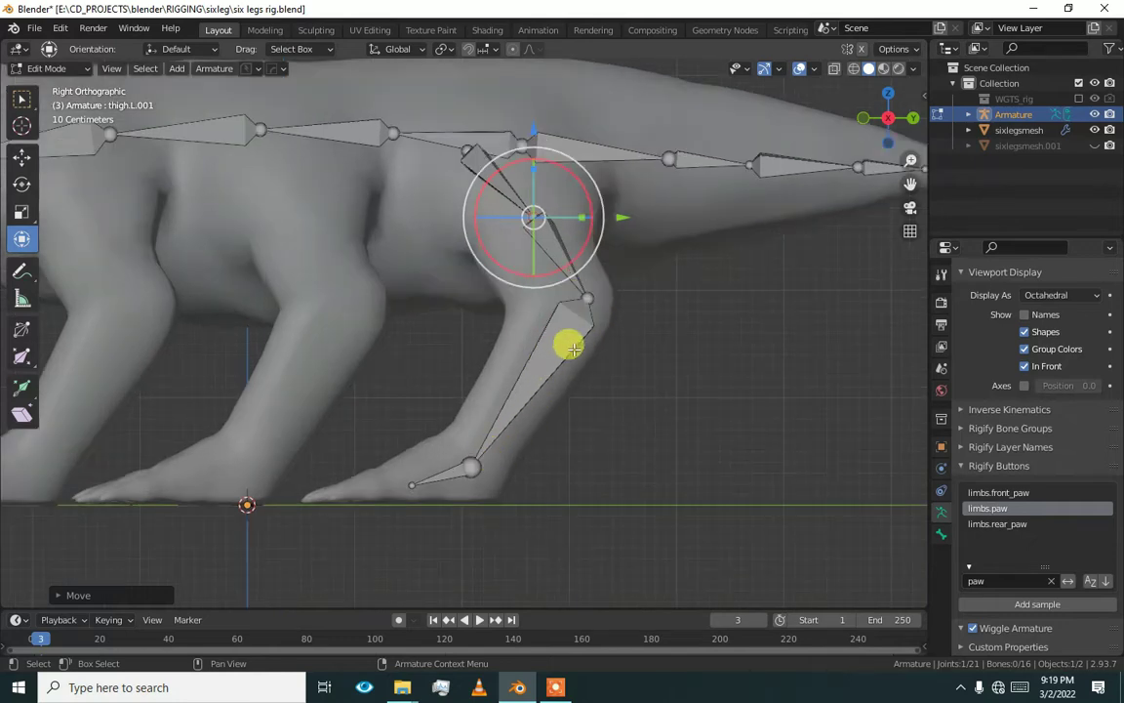
click(573, 349)
click(586, 300)
shift+click(529, 224)
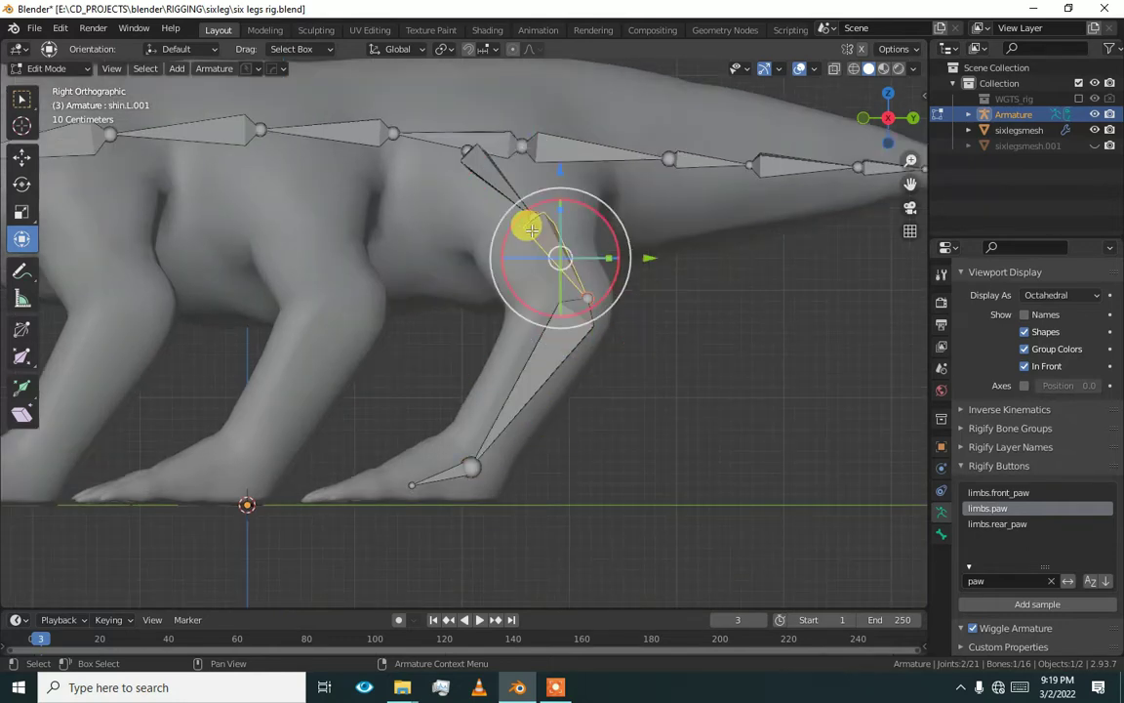
alt+drag(541, 240, 612, 253)
key(ctrl+Tab)
click(592, 351)
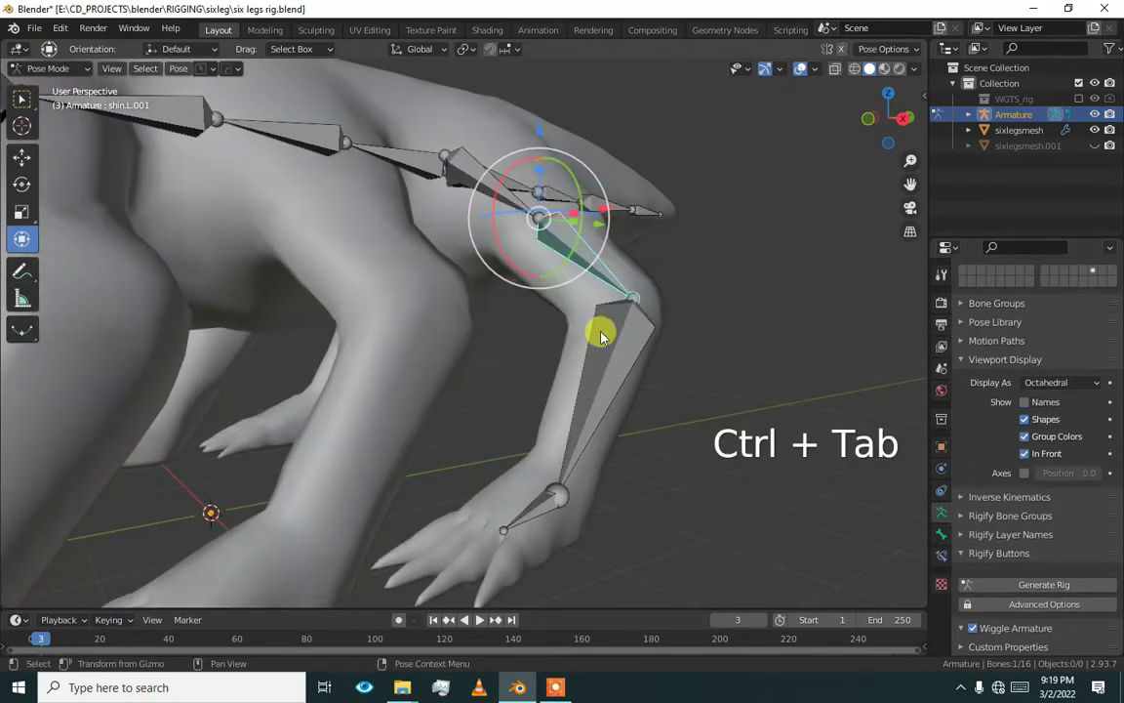
scroll(603, 334, down, 3)
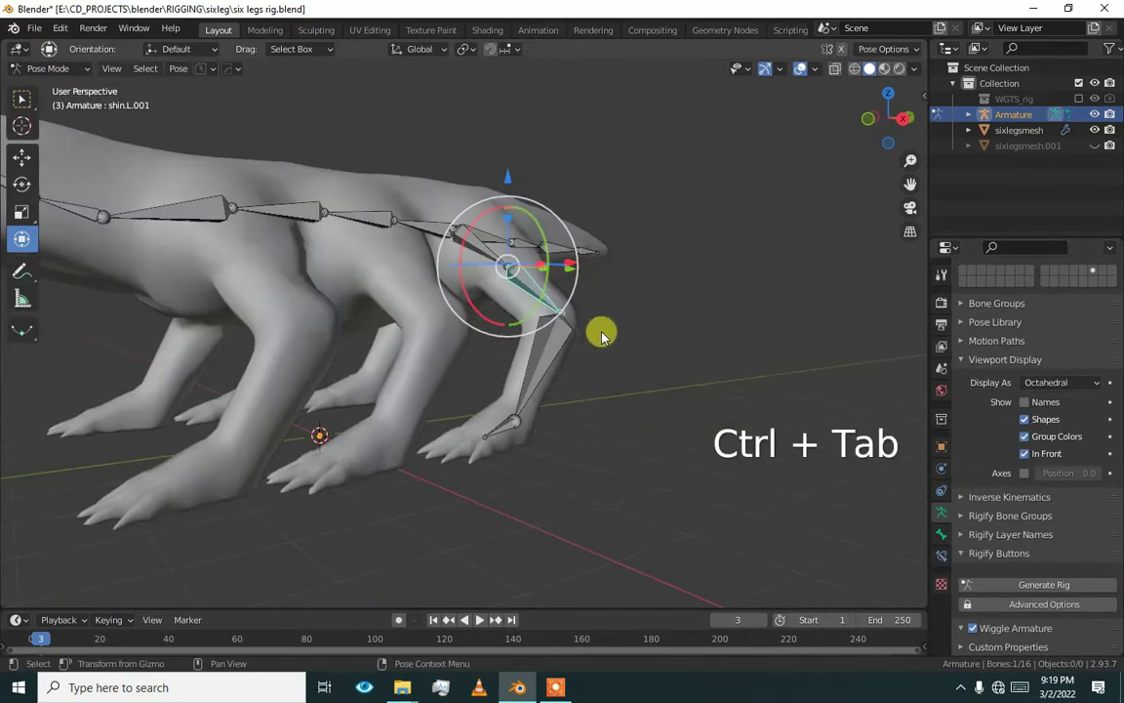
click(1036, 588)
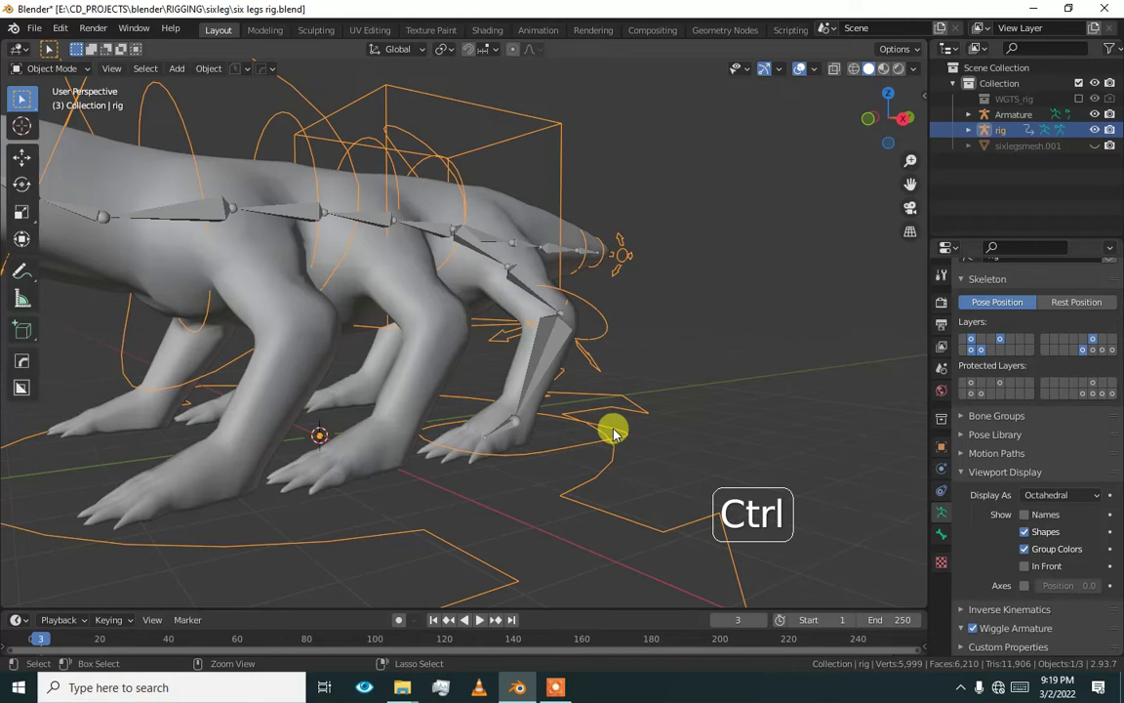
- Check the generated rig's hind leg controls in Pose Mode and return to Object Mode
key(ctrl+Tab)
middle_drag(465, 426, 553, 398)
click(577, 435)
key(ctrl+Tab)
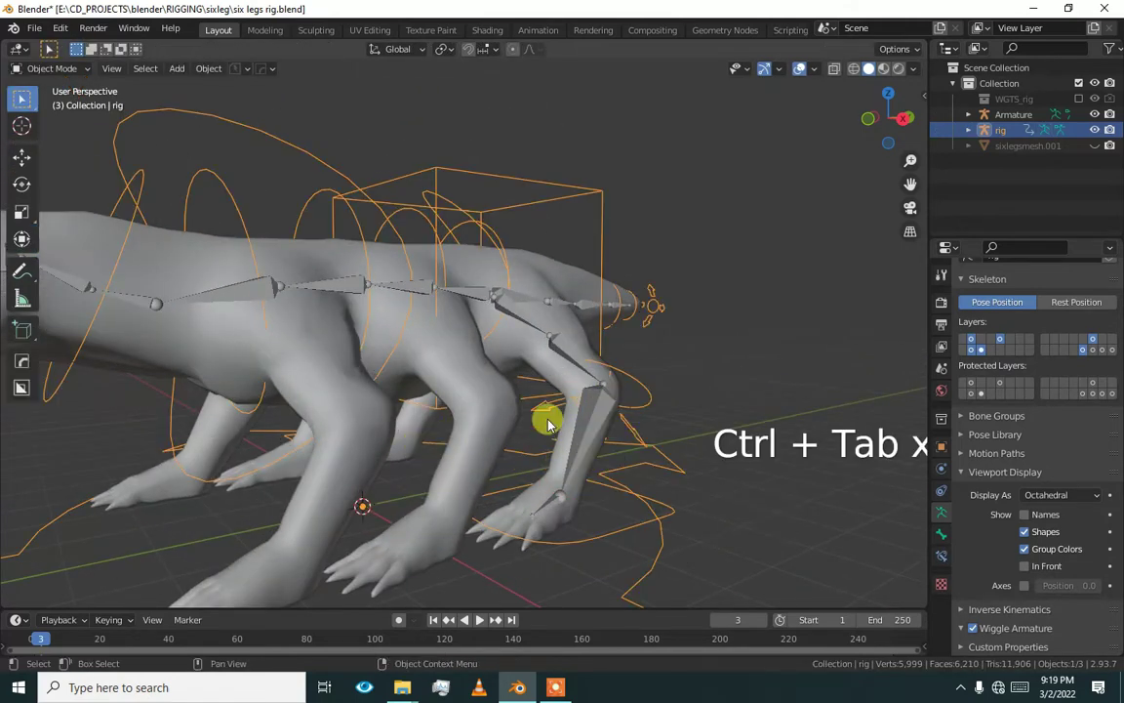
- Enter Edit Mode on the armature and parent the hind thigh bone to the adjacent spine bone with Keep Offset
click(593, 438)
key(Tab)
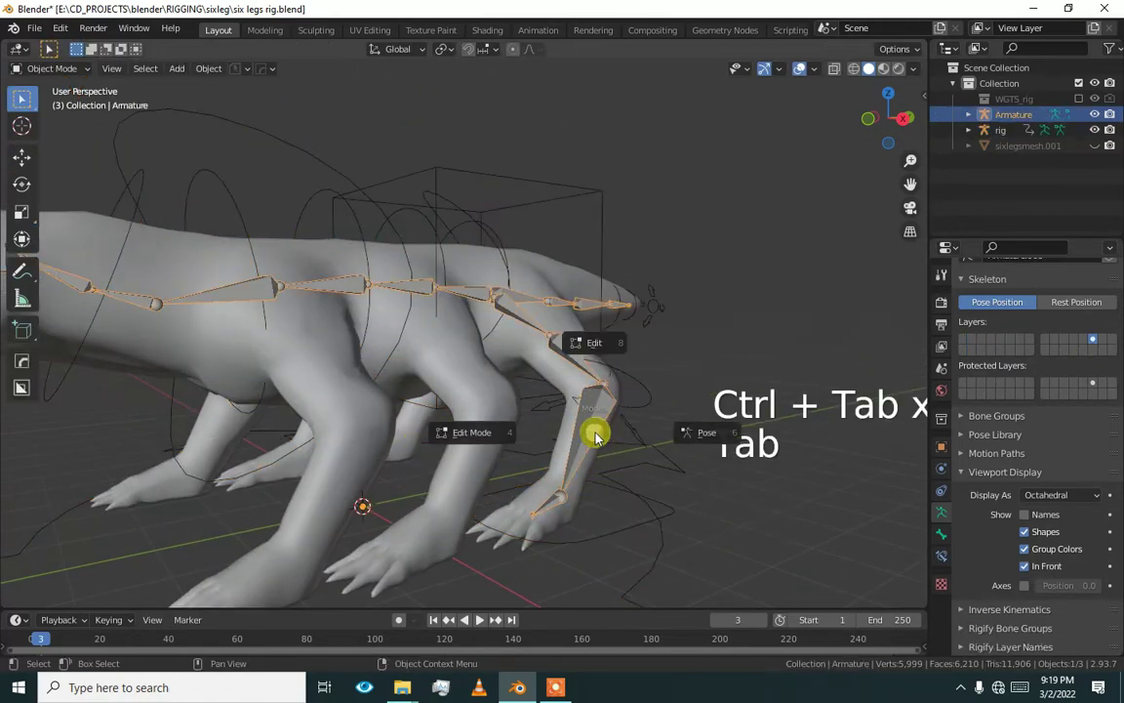
click(510, 435)
scroll(514, 320, up, 5)
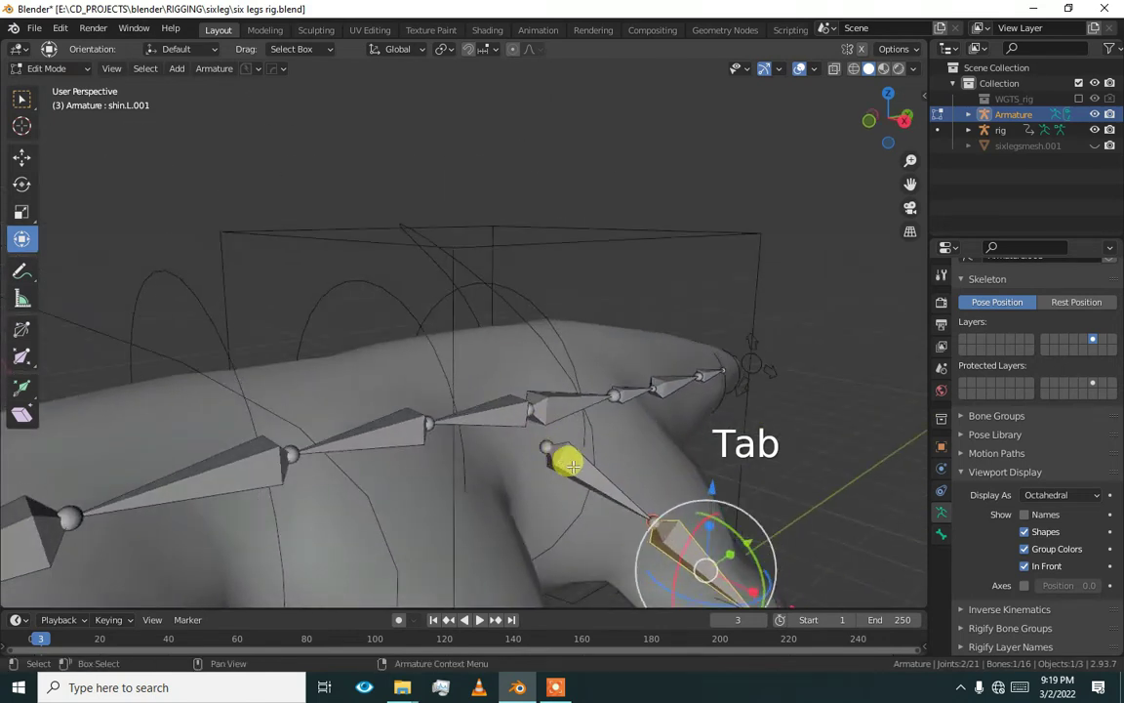
click(570, 466)
click(508, 418)
shift+click(567, 454)
shift+click(503, 420)
key(ctrl+p)
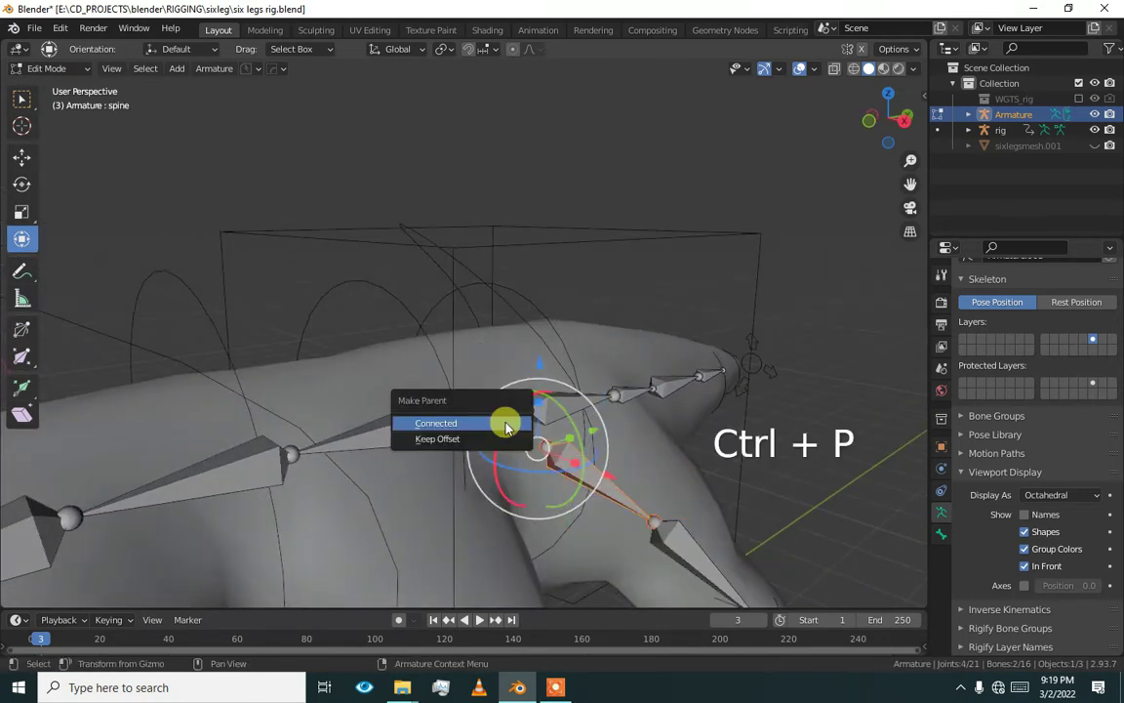
click(501, 437)
middle_drag(519, 467, 605, 472)
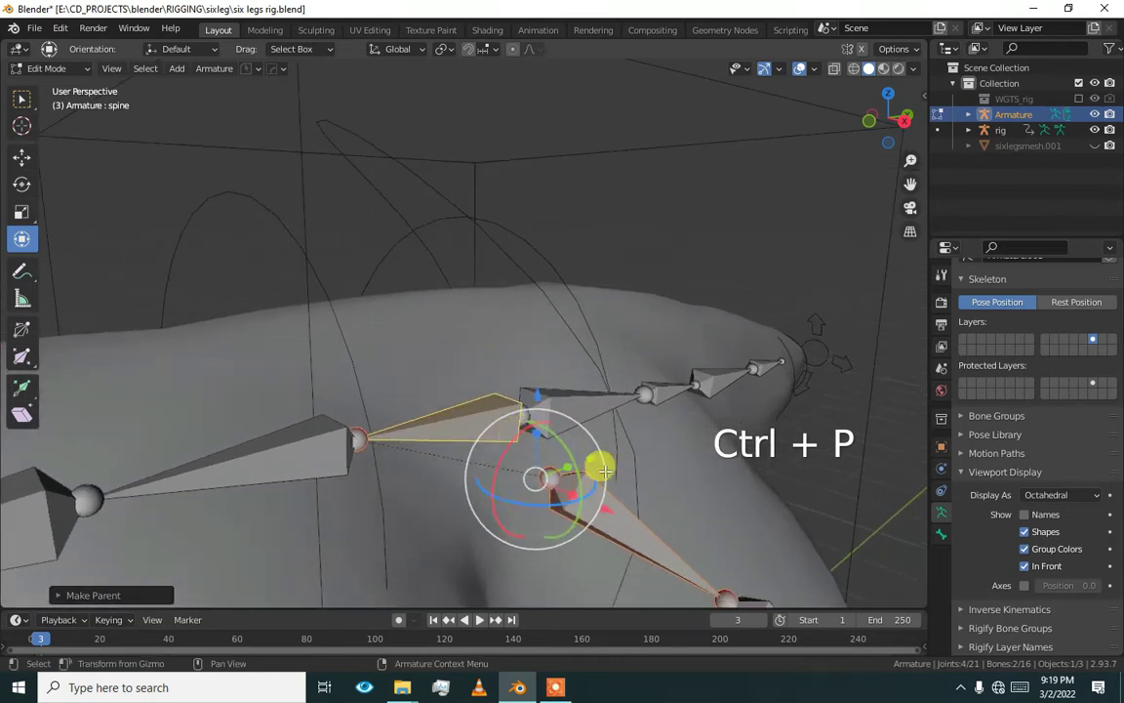
- Switch the armature to Pose Mode and regenerate the Rigify rig with the parented hind leg
key(ctrl+Tab)
scroll(1116, 615, down, 3)
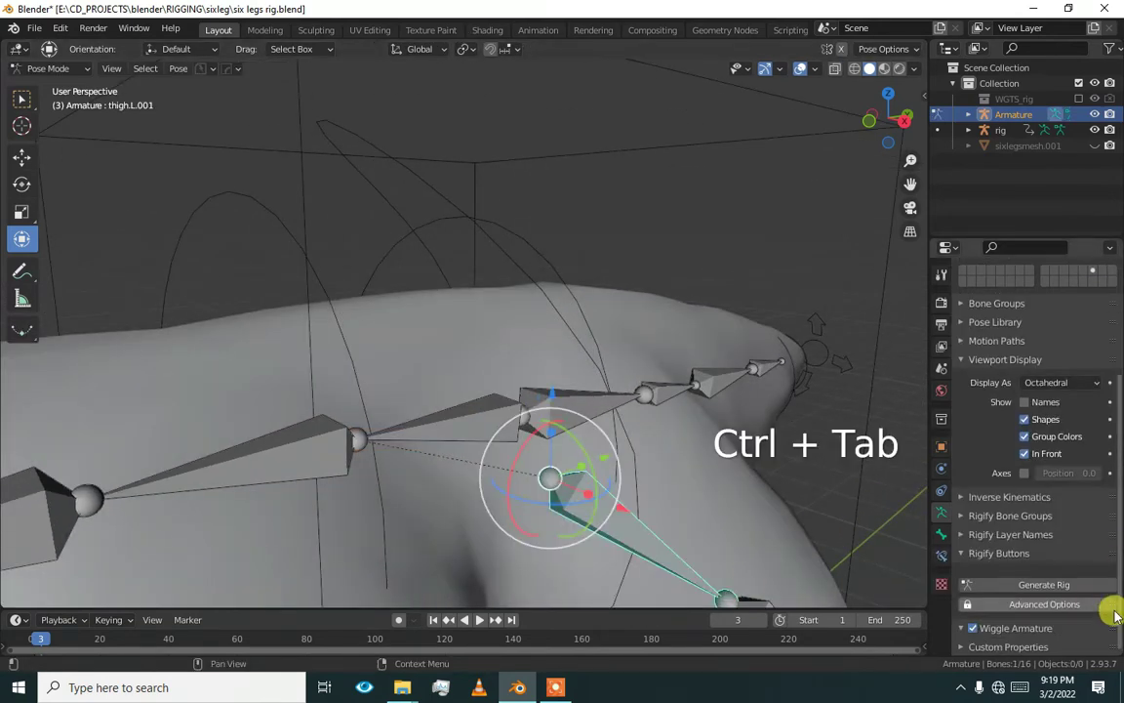
click(1005, 584)
- Select the generated rig, enter Pose Mode and rotate the foot_fk.L.001 control of the hind leg
middle_drag(509, 514, 636, 317)
click(637, 317)
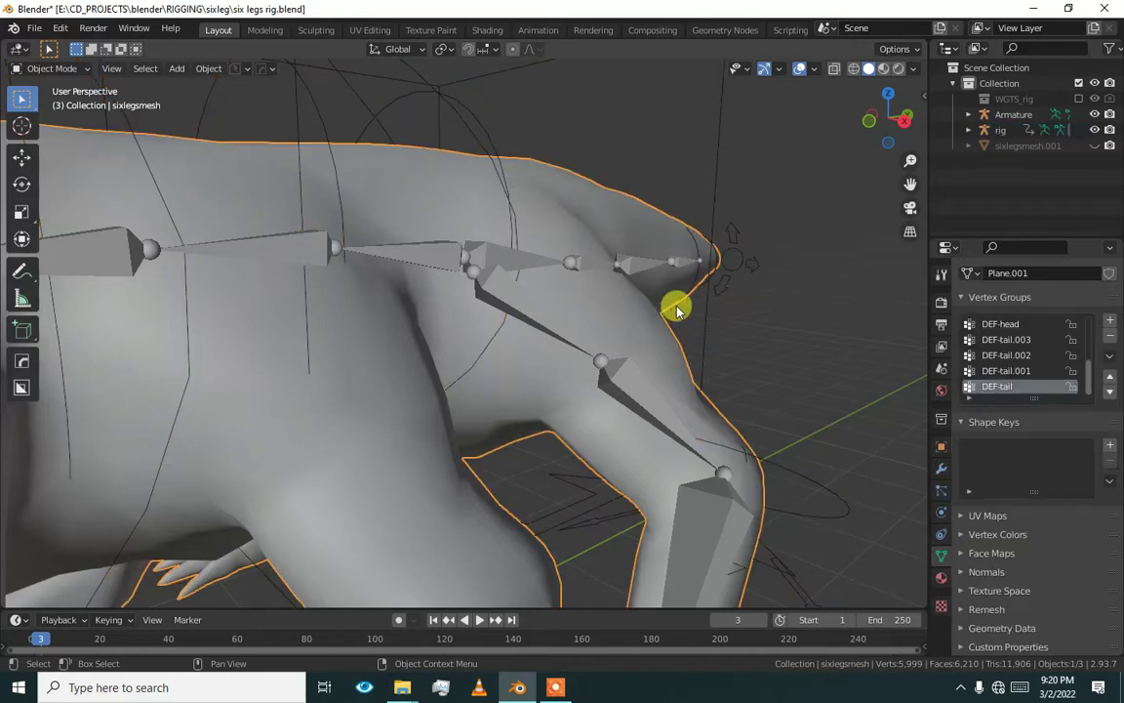
click(676, 310)
middle_drag(710, 307, 637, 329)
key(ctrl+Tab)
middle_drag(631, 387, 532, 371)
click(602, 415)
drag(532, 372, 499, 354)
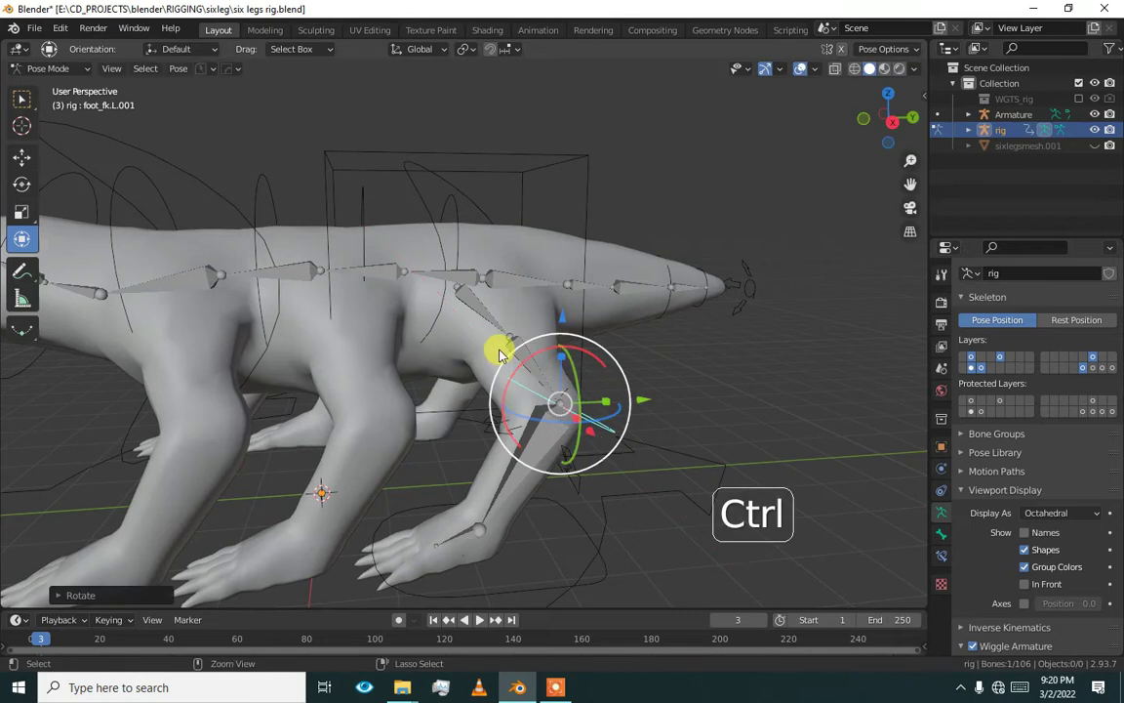
- Return to Object Mode and parent the creature mesh to the generated rig
key(ctrl+Tab)
click(469, 222)
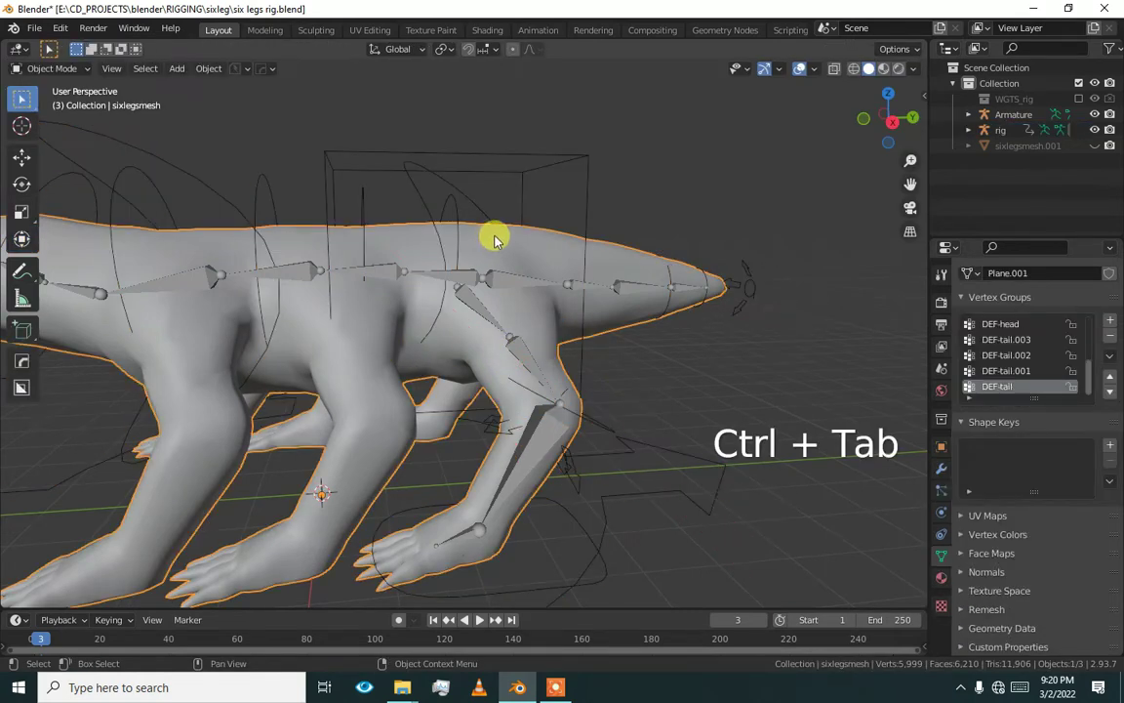
shift+click(530, 185)
key(ctrl+p)
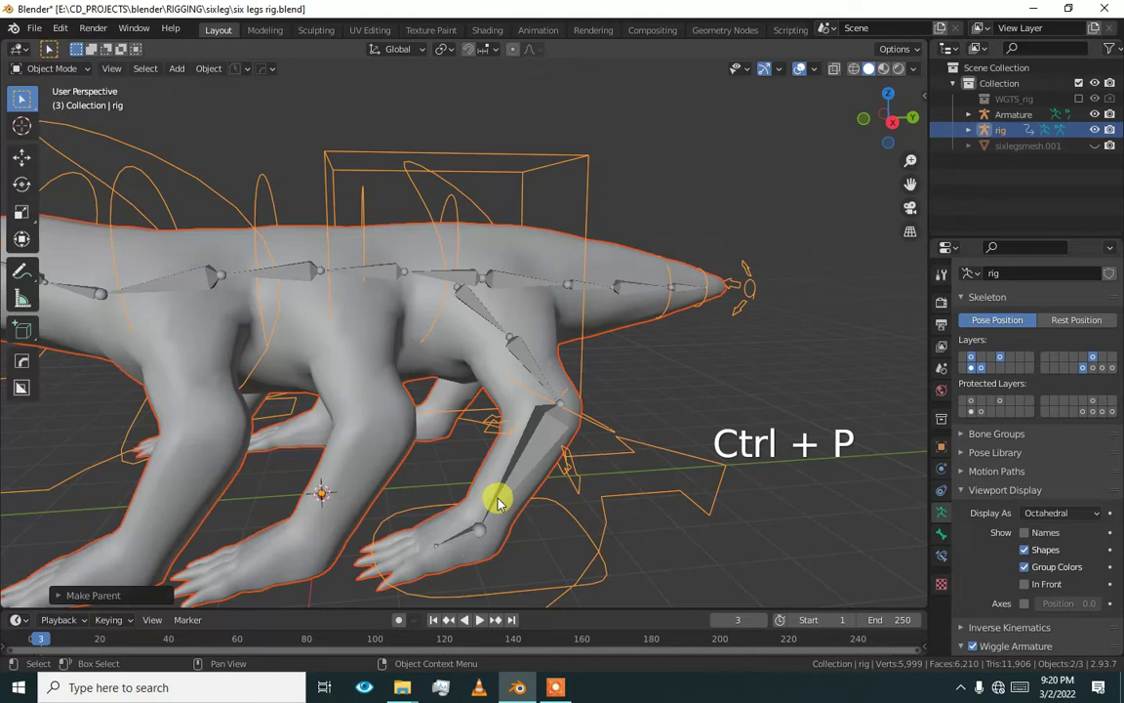
- Try raising the foot_ik.L.001 control in Pose Mode to test the leg deformation, and undo it
click(564, 500)
key(ctrl+Tab)
click(566, 508)
drag(451, 546, 468, 459)
key(ctrl+z)
key(ctrl+z)
- Try moving the hind foot's IK control and rotating the foot_heel_ik.L.001 control, undoing the pose changes
alt+drag(527, 401, 553, 431)
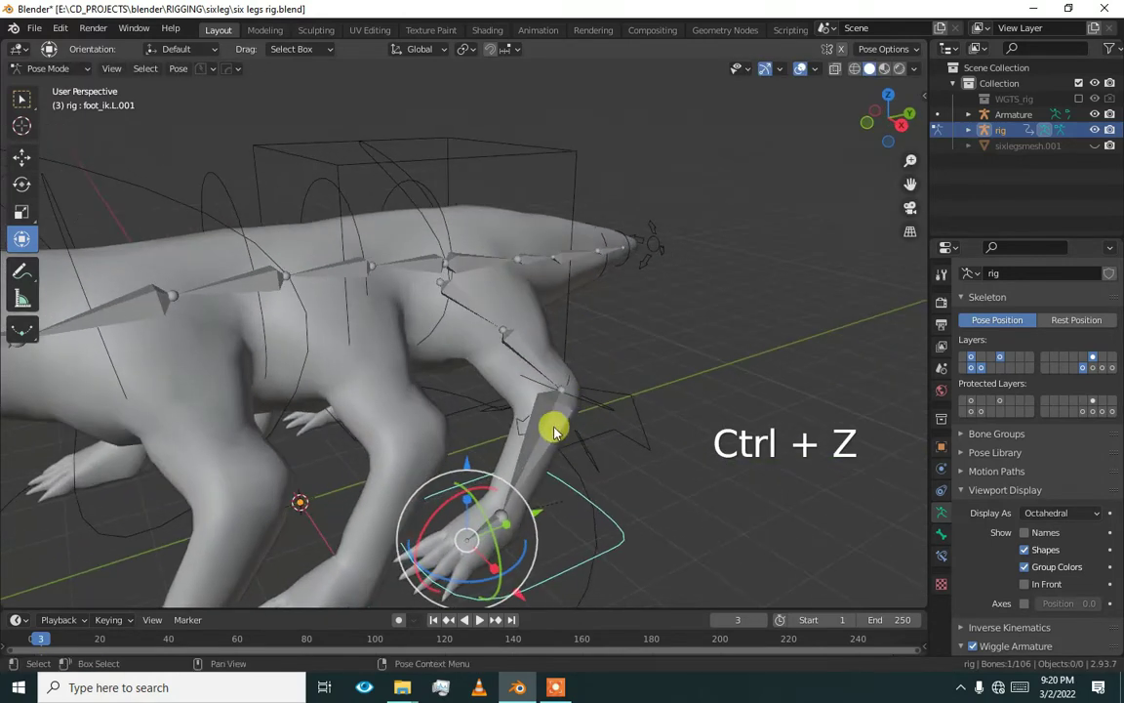
drag(471, 501, 547, 455)
key(ctrl+z)
middle_drag(652, 447, 527, 510)
drag(465, 498, 459, 473)
drag(530, 476, 577, 452)
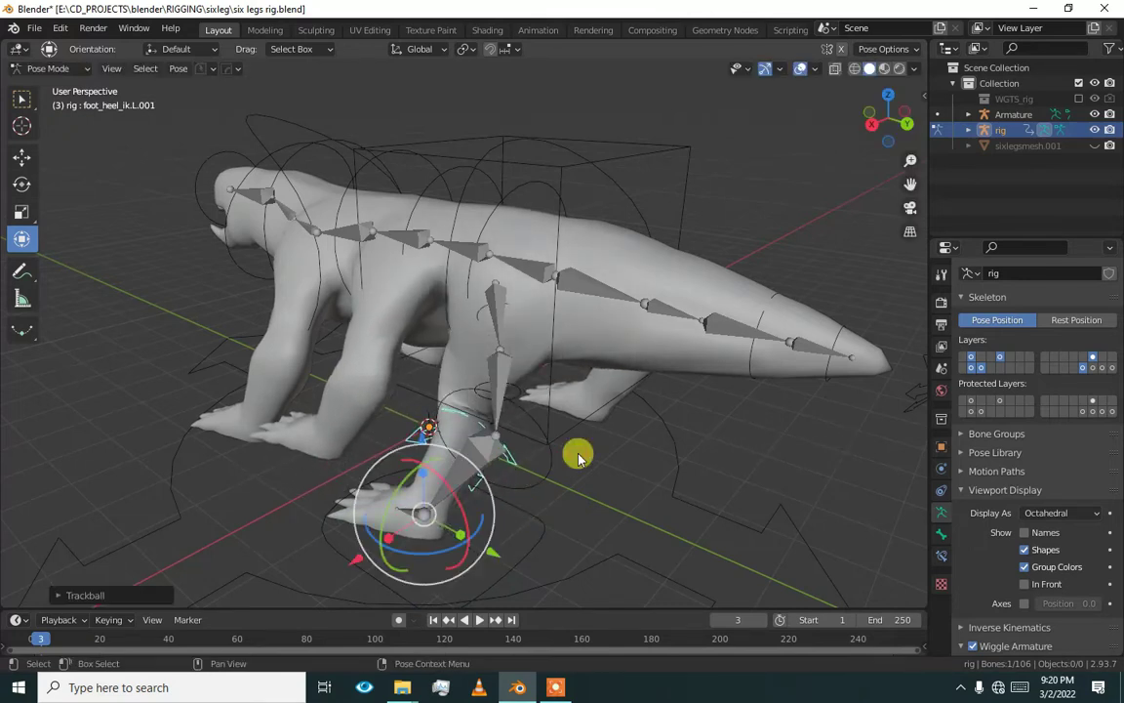
key(ctrl+z)
- Return the rig to Object Mode, hide it in the viewport and select the spine armature
middle_drag(535, 453, 567, 426)
key(ctrl+Tab)
click(525, 371)
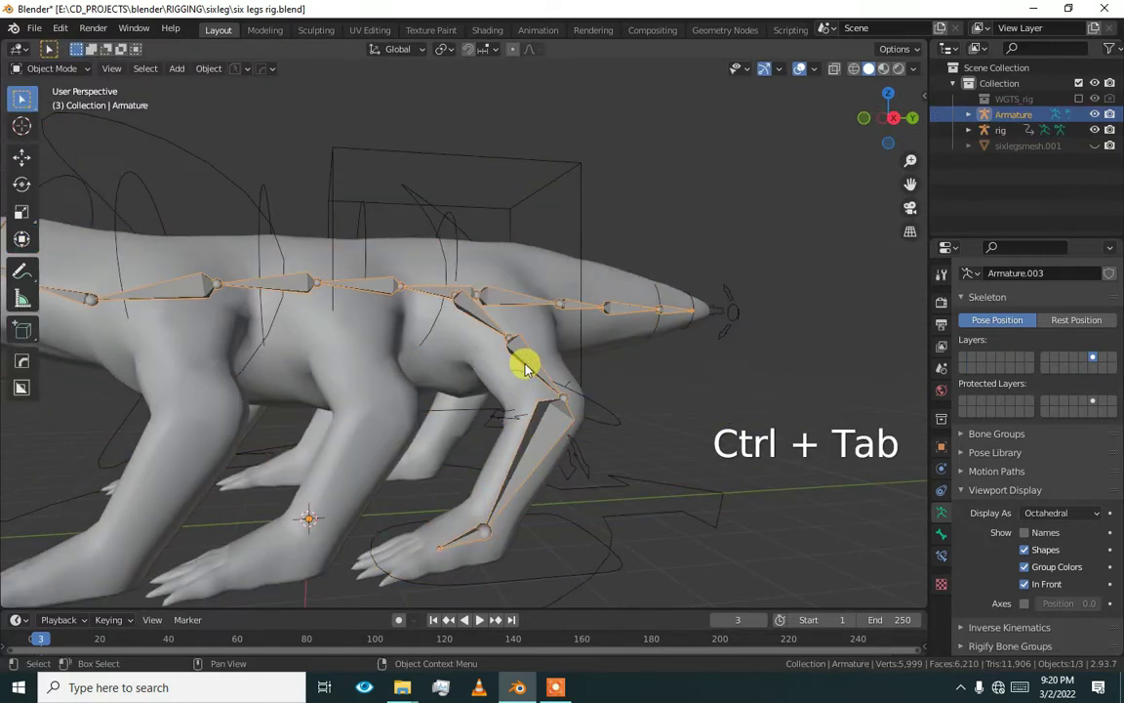
click(1093, 130)
click(532, 360)
click(530, 366)
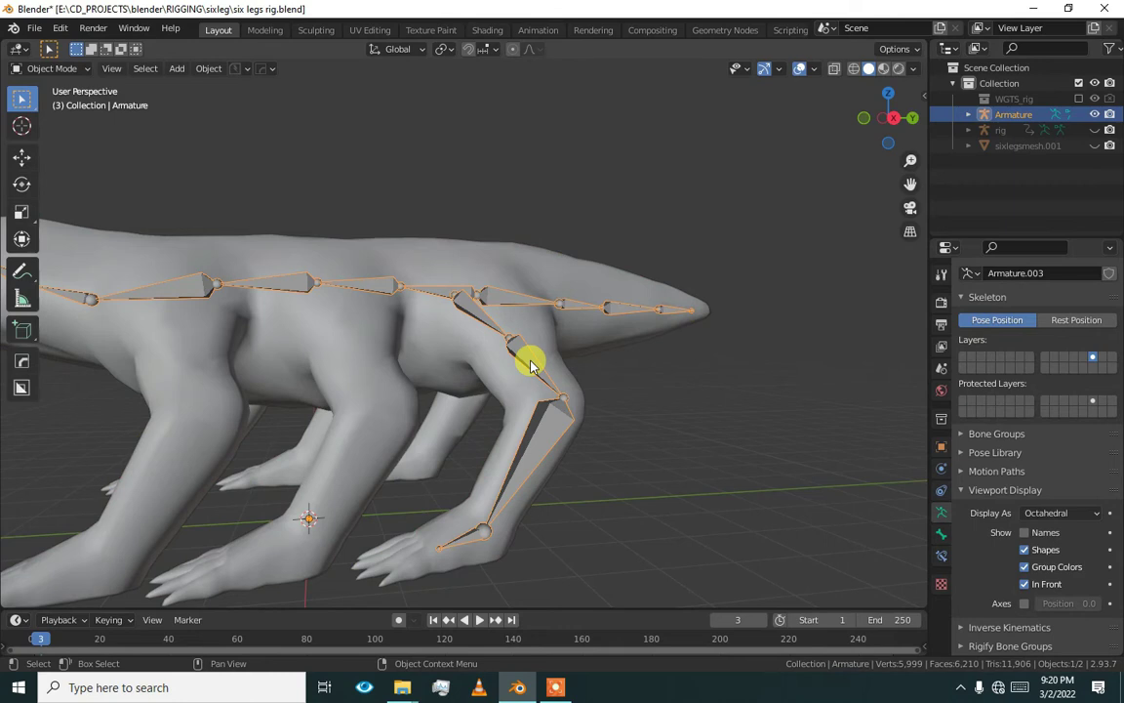
- Enter Edit Mode on the armature and delete all linked bones of the hind leg's paw chain
key(Tab)
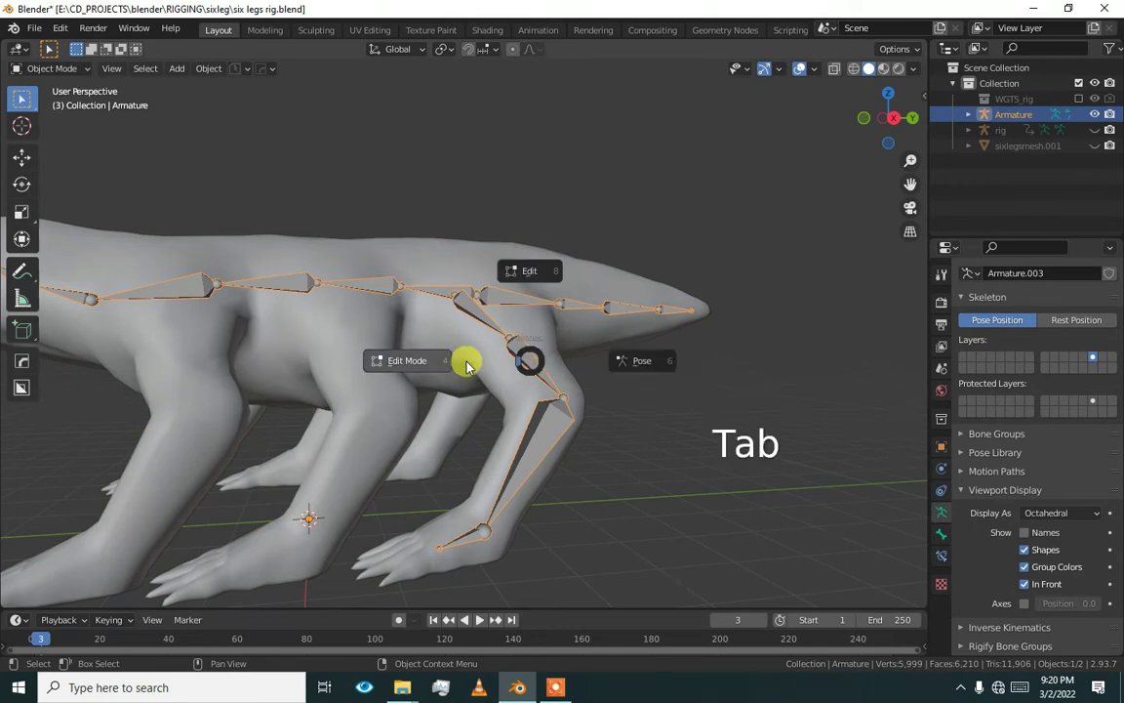
click(466, 364)
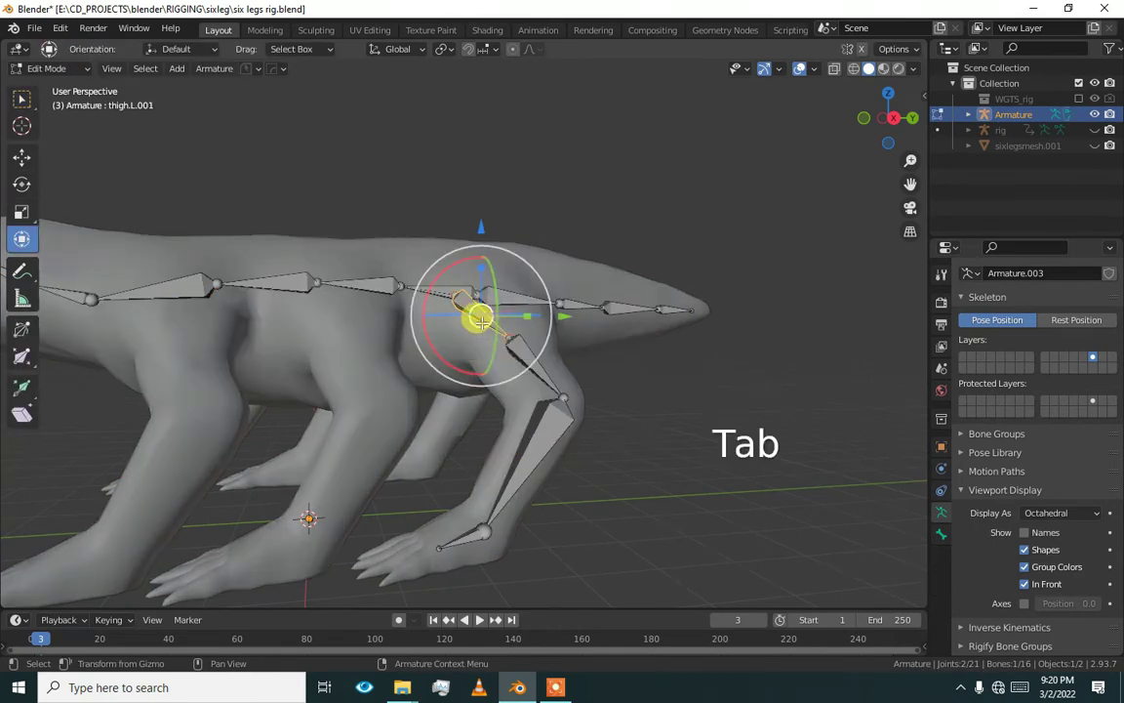
key(Delete)
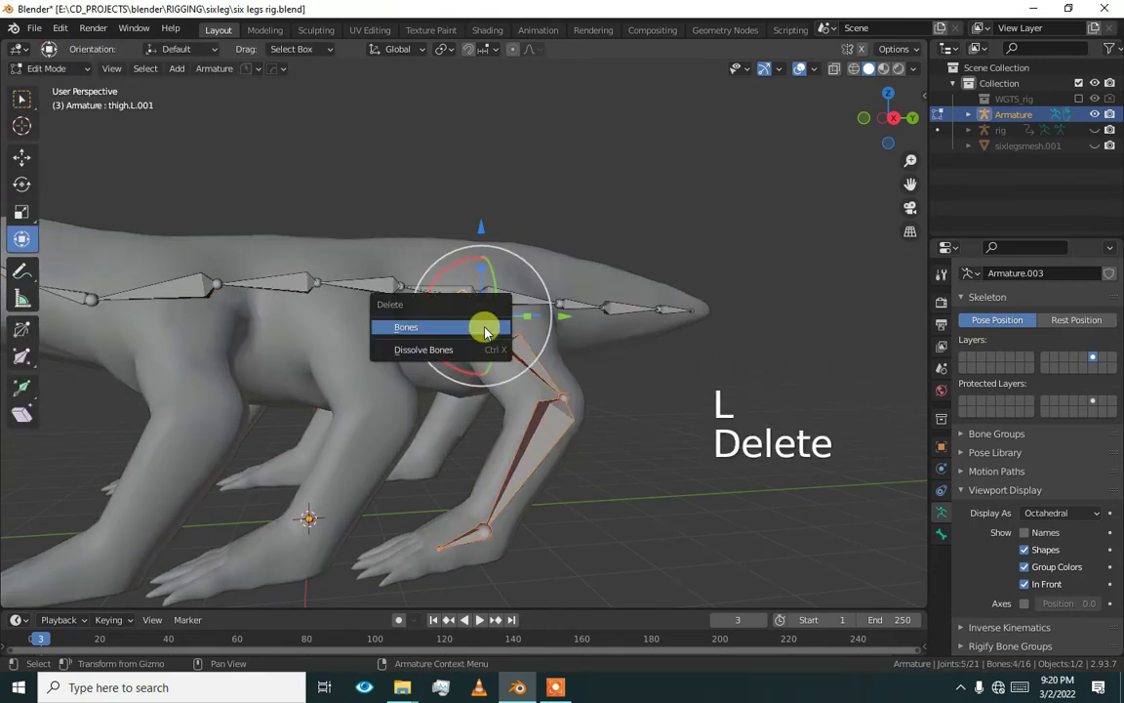
click(484, 324)
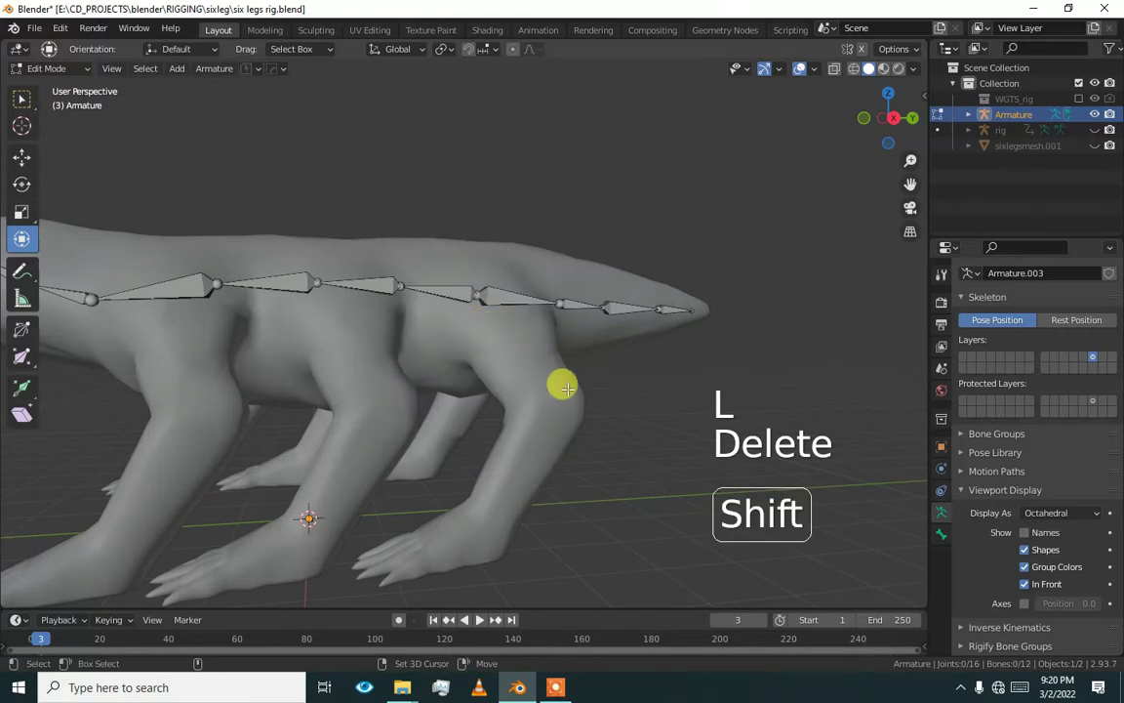
key(shift+a)
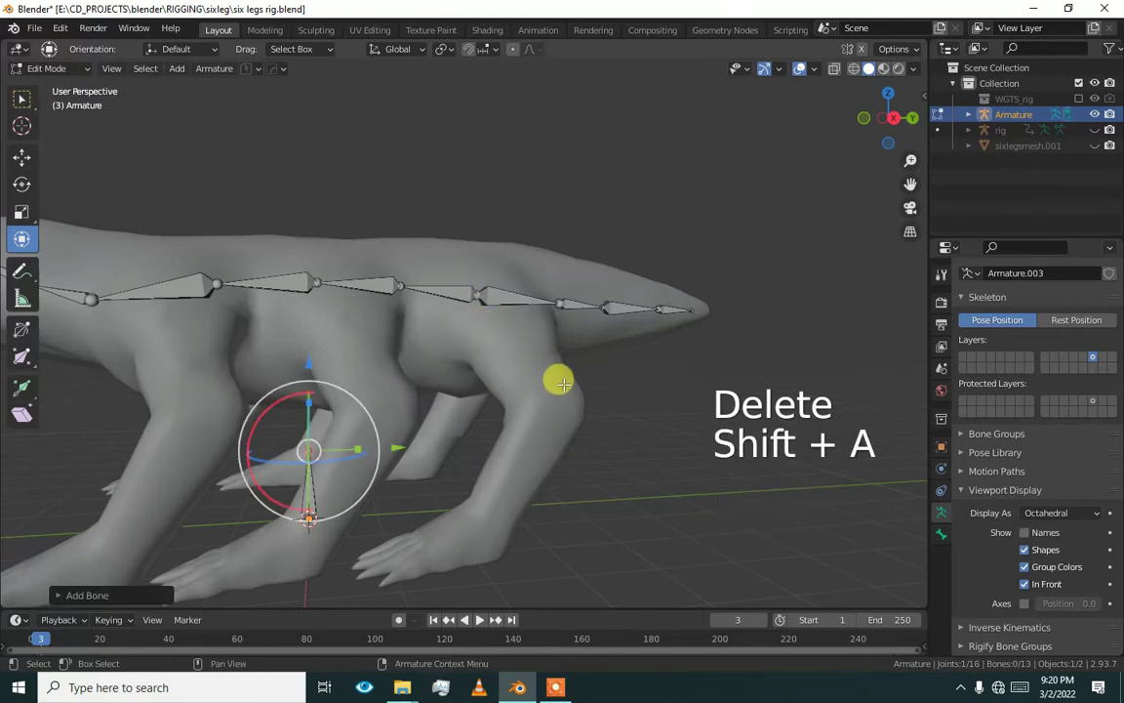
click(601, 432)
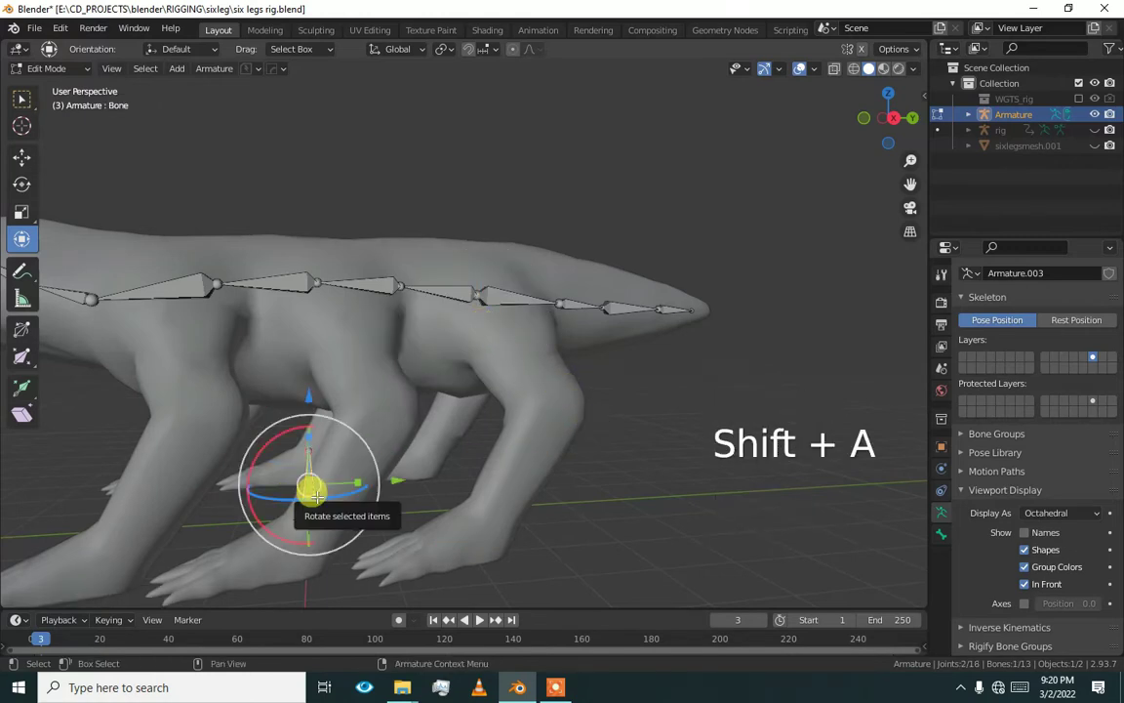
key(Delete)
click(318, 492)
- Filter the Rigify samples by "leg" and add the limbs.leg sample to the armature
scroll(1073, 556, down, 5)
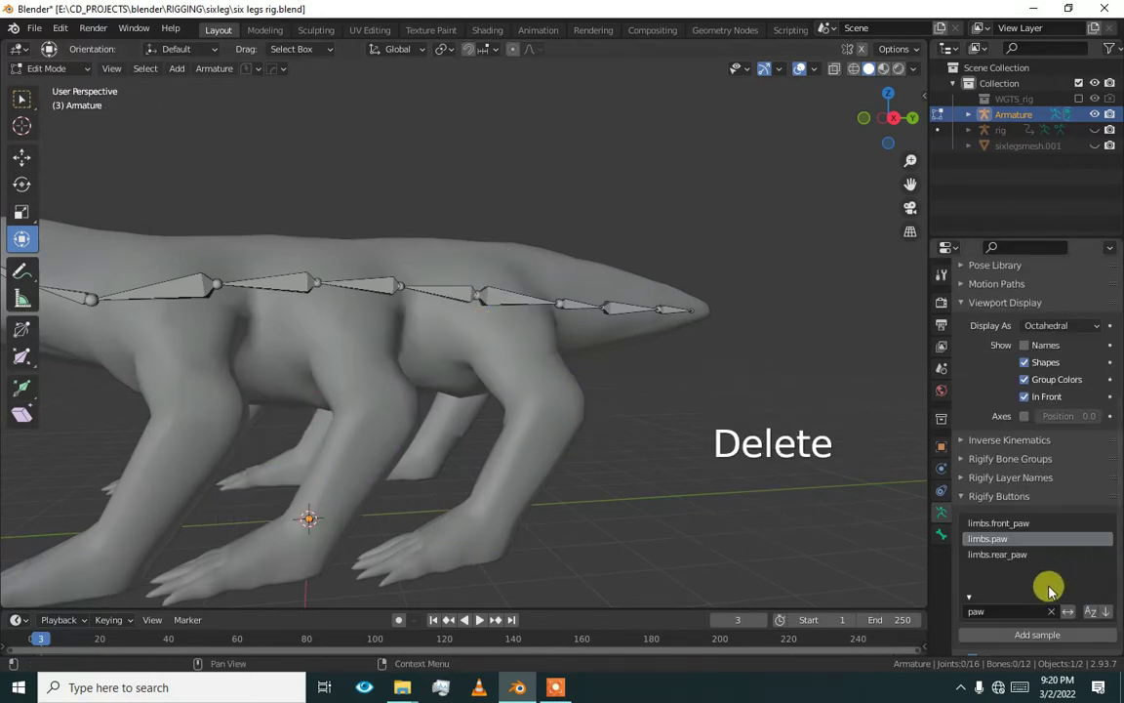
click(1056, 611)
text(leg)
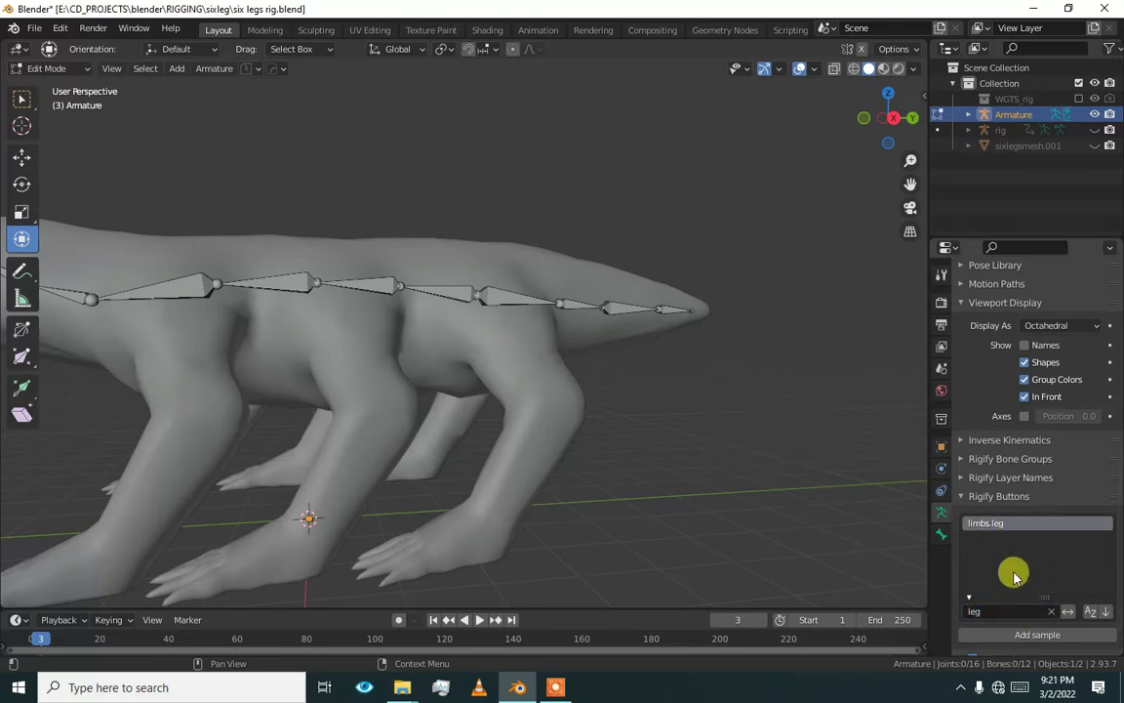
click(1023, 635)
- Select the whole new leg chain and scale it up to about 3.9 times its size
scroll(440, 464, up, 1)
middle_drag(444, 455, 492, 419)
alt+drag(491, 419, 470, 431)
key(a)
key(Escape)
click(306, 471)
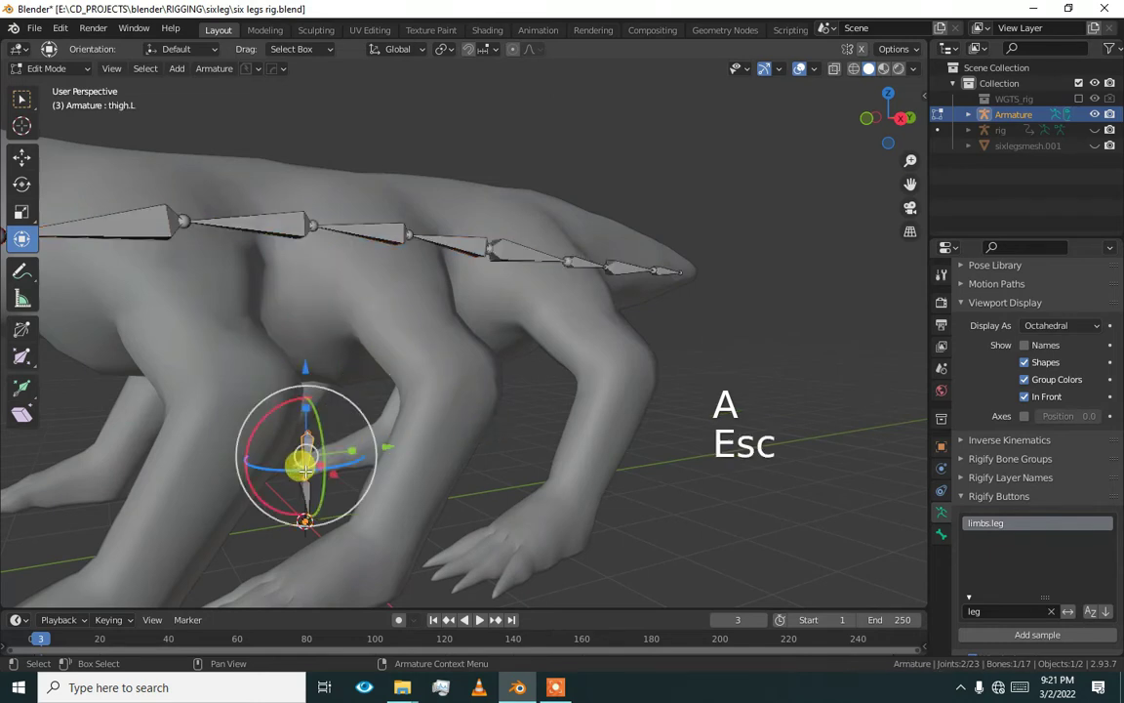
key(s)
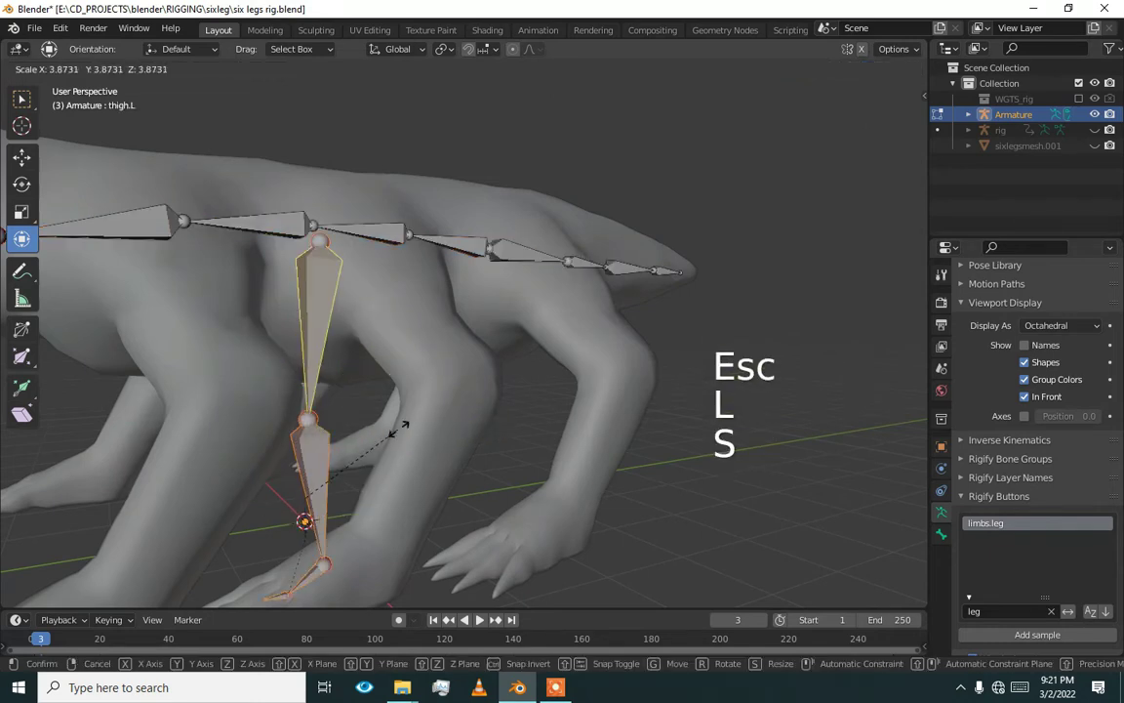
click(412, 421)
- Move the leg chain in top view to the creature's hindmost left leg
mouse_move(369, 491)
shift+middle_down()
mouse_move(381, 457)
mouse_move(349, 491)
shift+middle_up()
scroll(381, 457, down, 3)
key(KP_7)
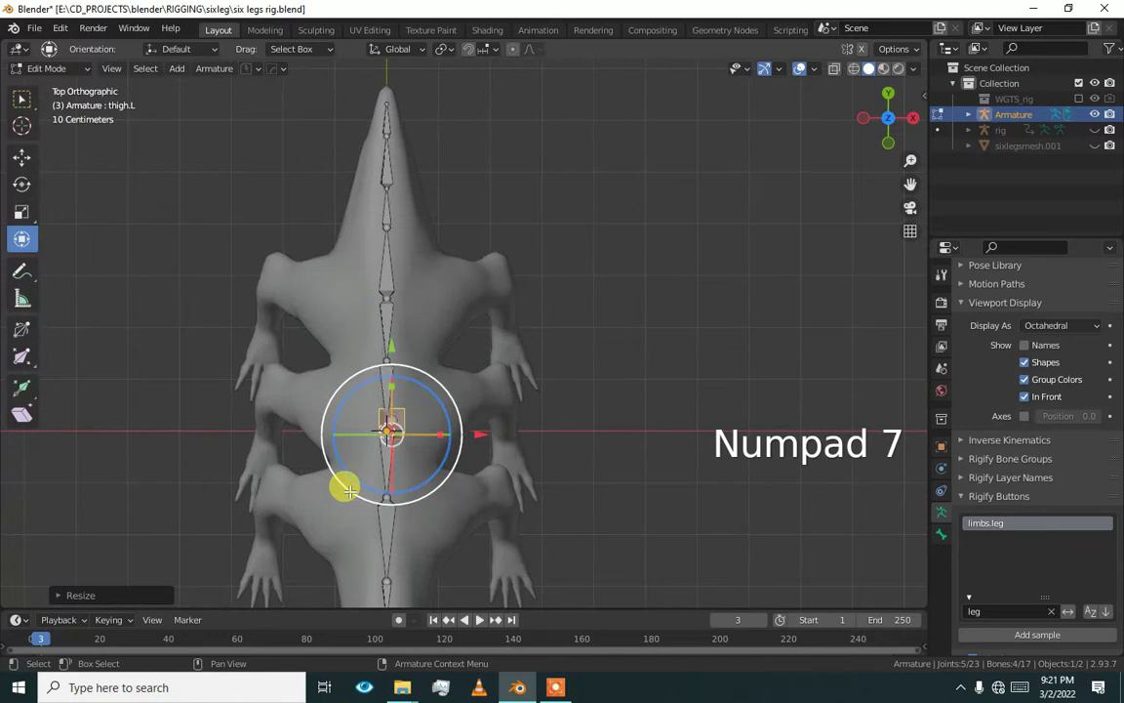
scroll(348, 490, up, 2)
drag(363, 479, 442, 281)
- Fit the ankle and toe joints of the leg chain to the hind foot in side view
key(KP_3)
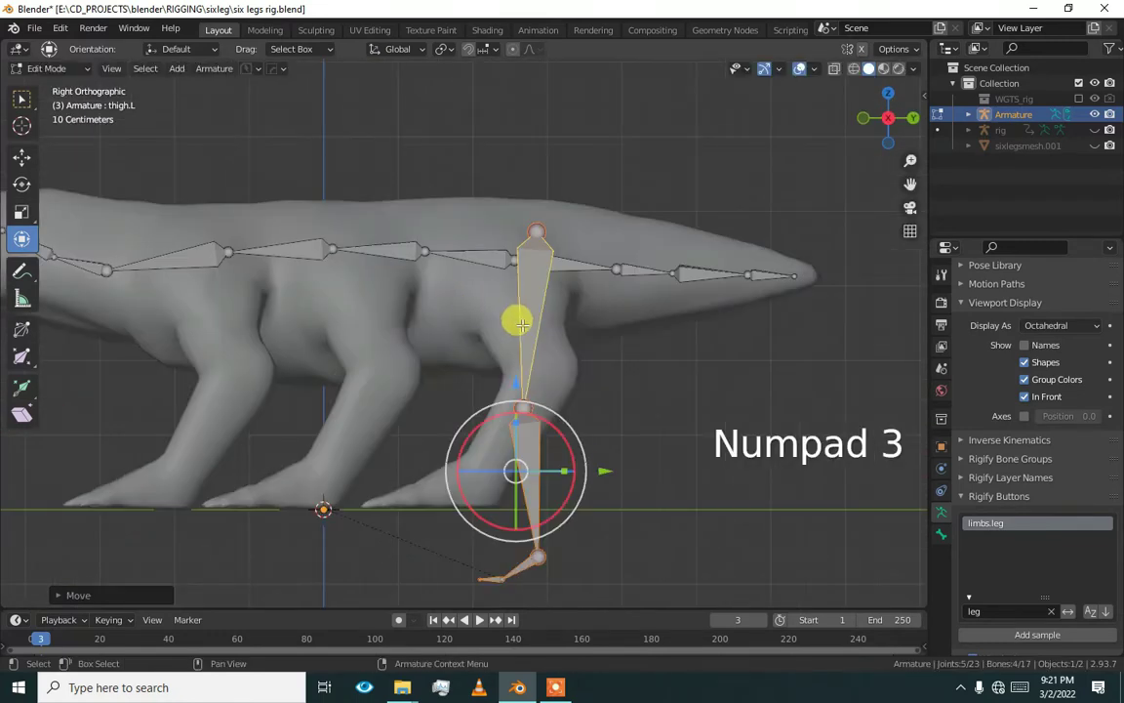
shift+middle_drag(522, 325, 534, 327)
shift+middle_drag(593, 578, 563, 451)
scroll(576, 464, up, 1)
click(602, 487)
drag(604, 500, 459, 445)
drag(535, 466, 469, 353)
click(429, 349)
- Move the knee joint back into the bend of the hind leg in side view
shift+middle_drag(478, 351, 475, 387)
click(509, 308)
drag(509, 307, 551, 271)
shift+middle_drag(552, 266, 541, 382)
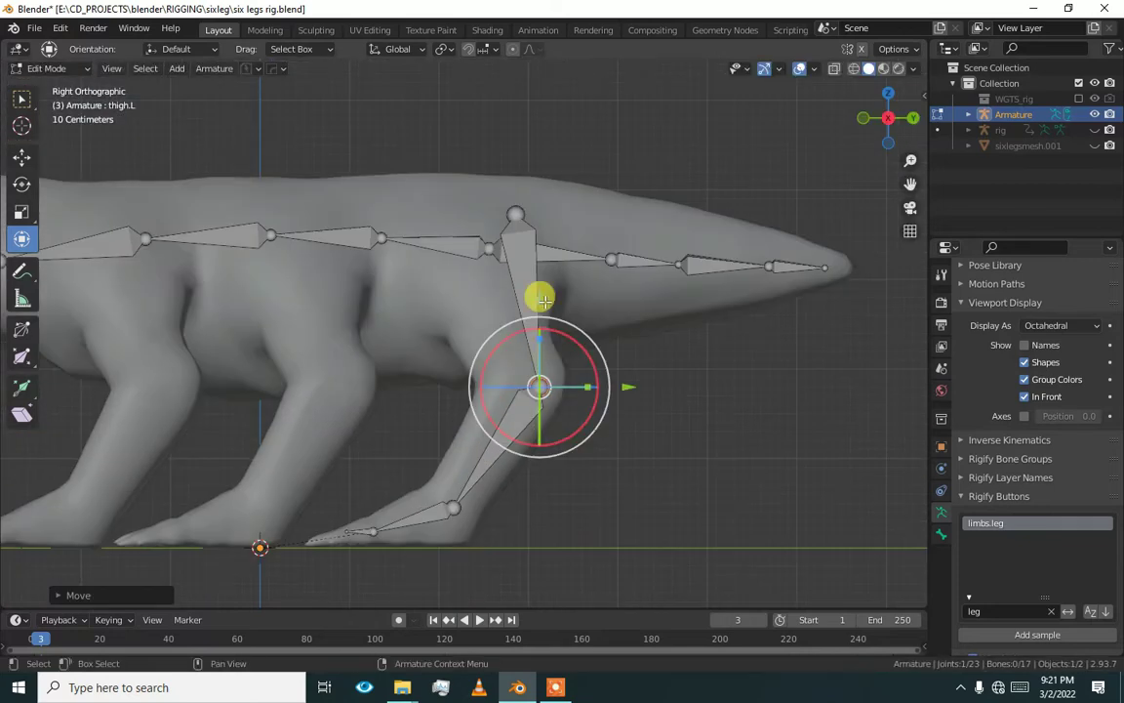
- Select the entire leg chain and shift it outward in front view to line up with the left foot
click(509, 211)
key(KP_1)
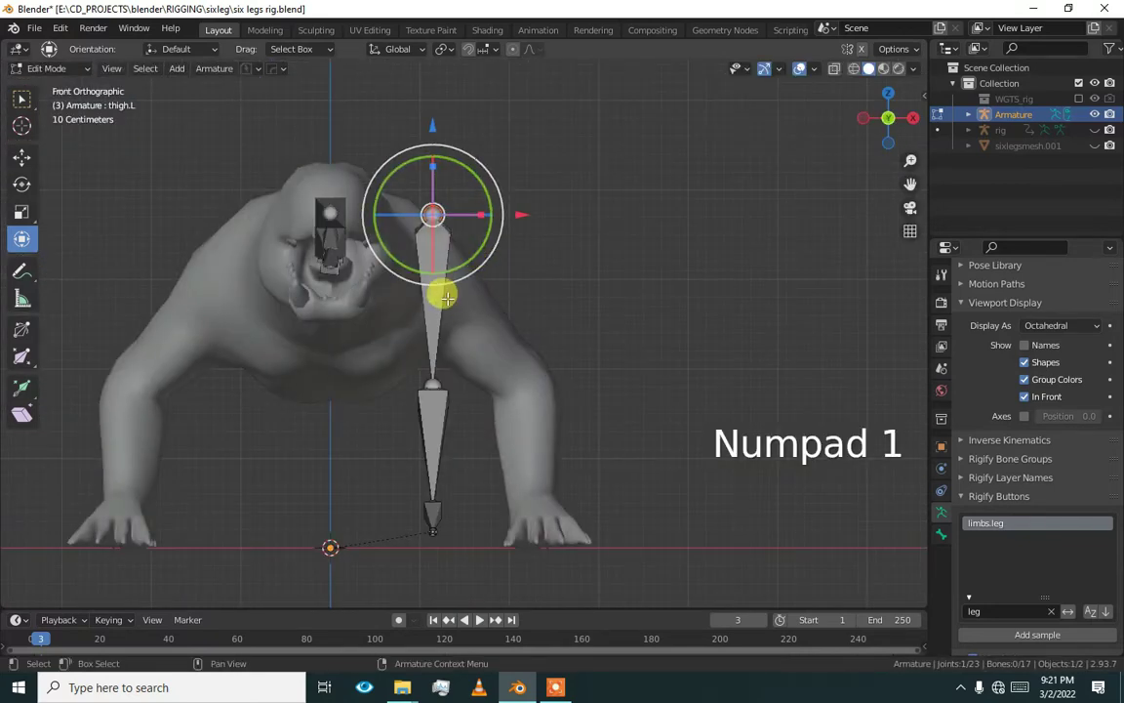
key(l)
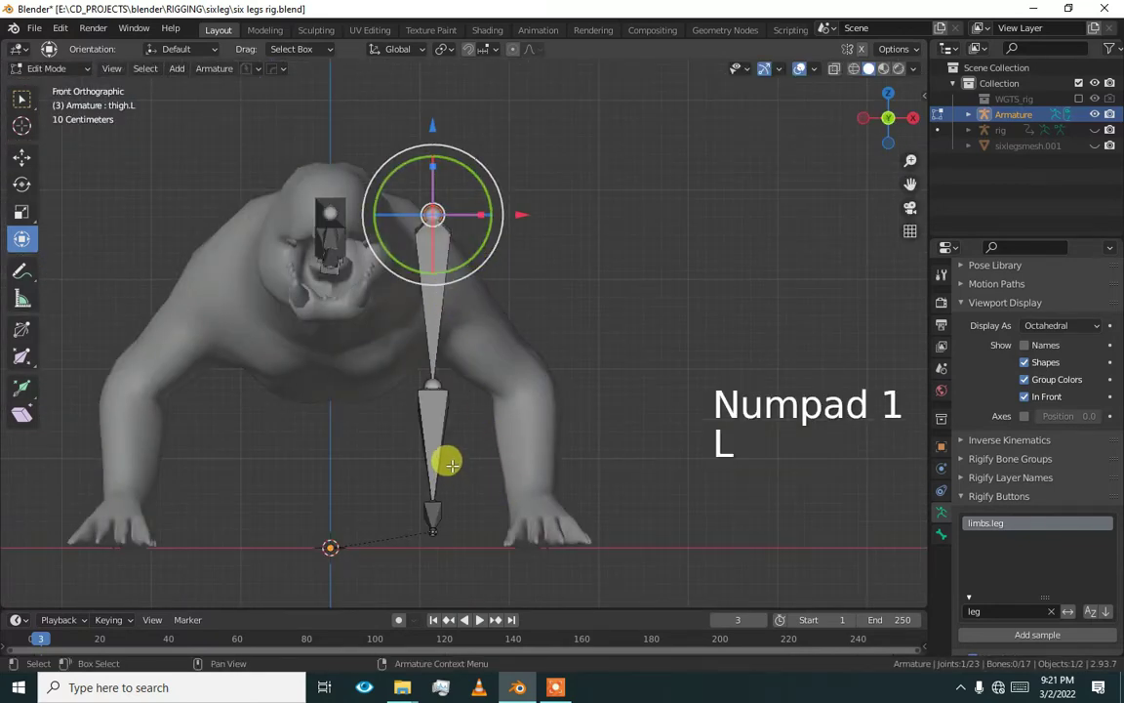
drag(430, 446, 532, 442)
- Nudge the knee joint and move the top joint of thigh.L inward to the creature's hip in front view
click(531, 393)
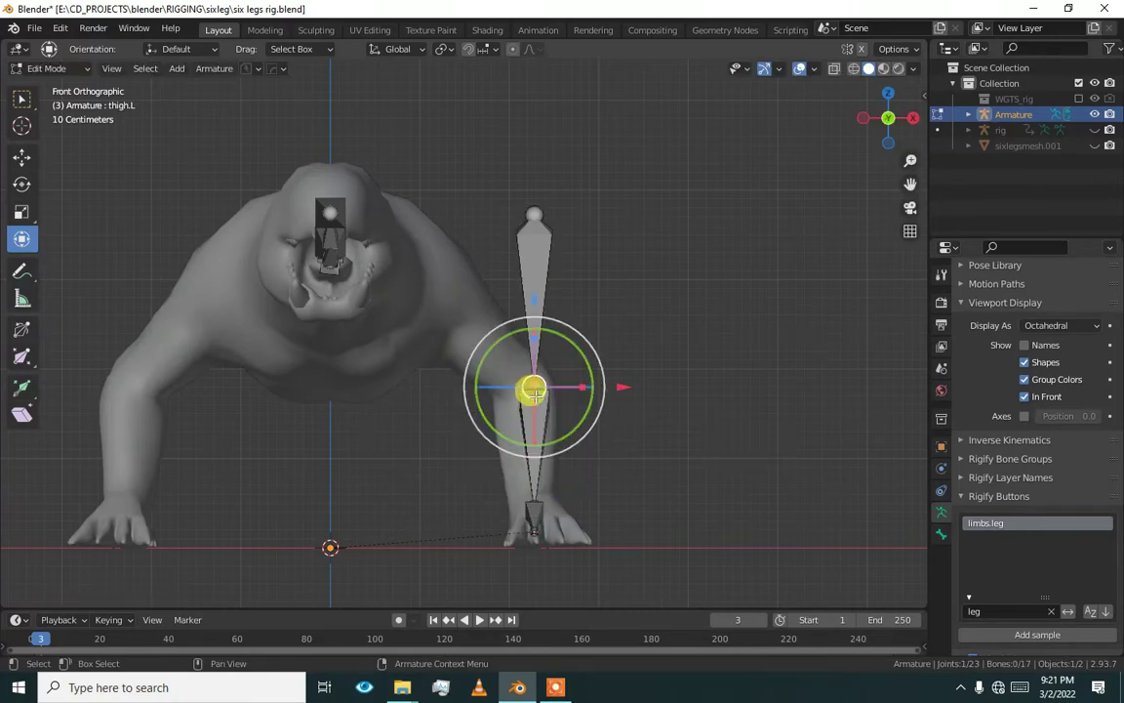
drag(537, 385, 535, 382)
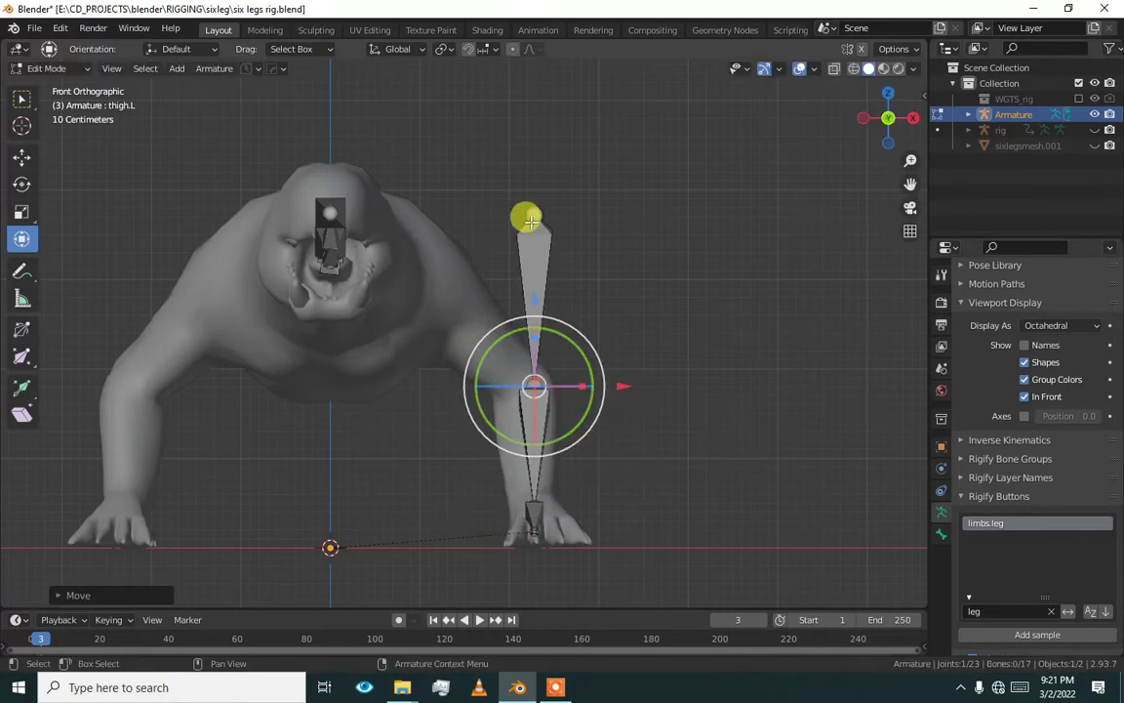
click(530, 219)
drag(529, 220, 414, 254)
- Shift the joint at the tip of the foot bone outward to the middle of the toes in front view
shift+middle_drag(476, 422, 363, 366)
scroll(409, 495, up, 4)
shift+middle_drag(437, 547, 356, 391)
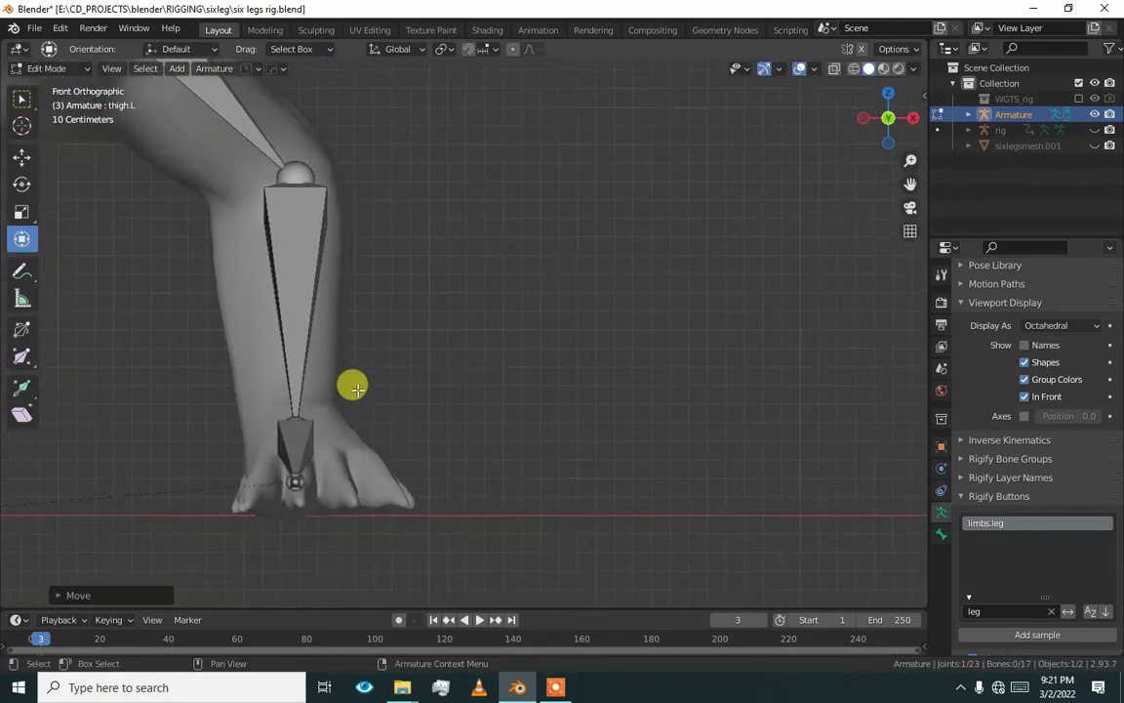
scroll(356, 420, up, 2)
shift+middle_drag(349, 584, 365, 530)
drag(234, 489, 267, 503)
scroll(256, 496, down, 3)
- Center the ankle joint and the knee joint inside the lower leg mesh in front view
shift+middle_drag(247, 490, 493, 435)
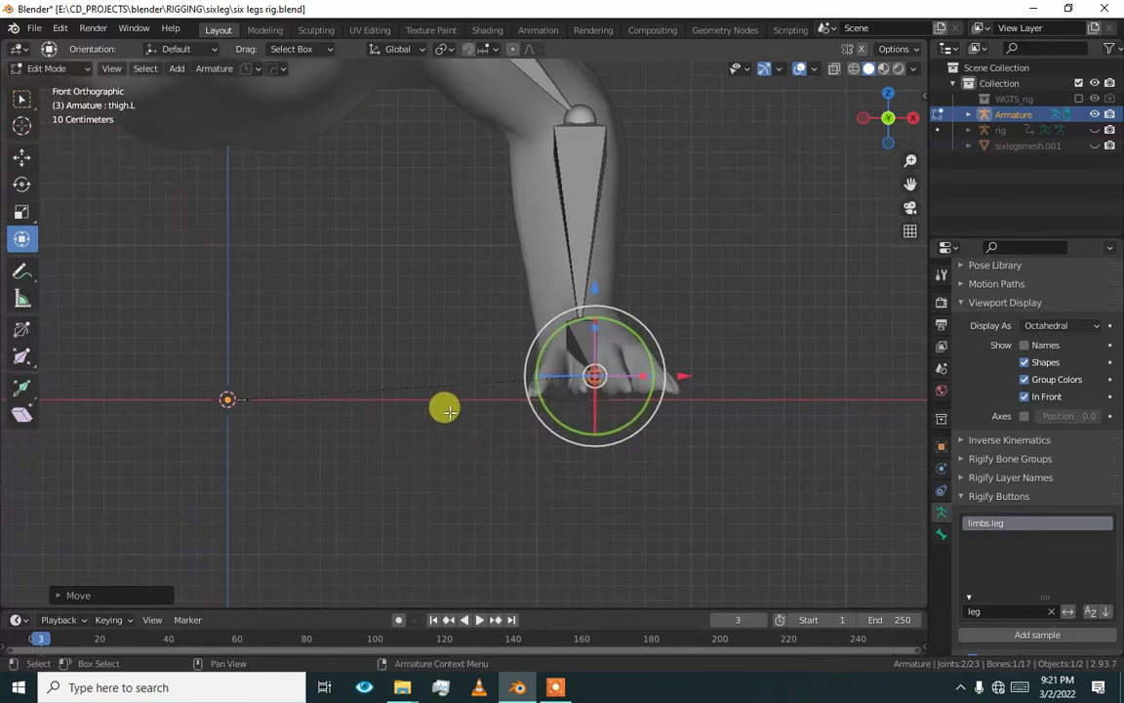
click(455, 400)
mouse_move(573, 325)
mouse_down()
mouse_move(595, 318)
mouse_move(589, 333)
mouse_up()
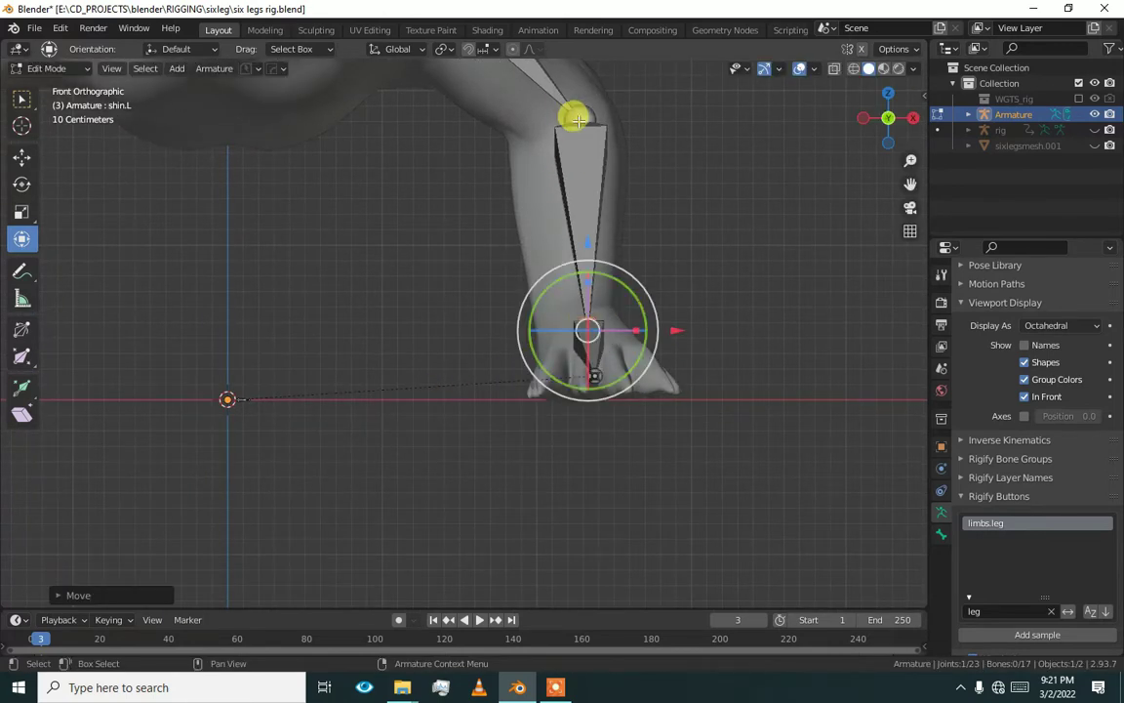
click(579, 121)
mouse_move(579, 117)
mouse_down()
mouse_move(563, 101)
mouse_move(563, 119)
mouse_up()
- Select the top joint of thigh.L and snap the 3D cursor to it
key(KP_3)
shift+middle_drag(479, 176, 475, 219)
scroll(475, 219, up, 1)
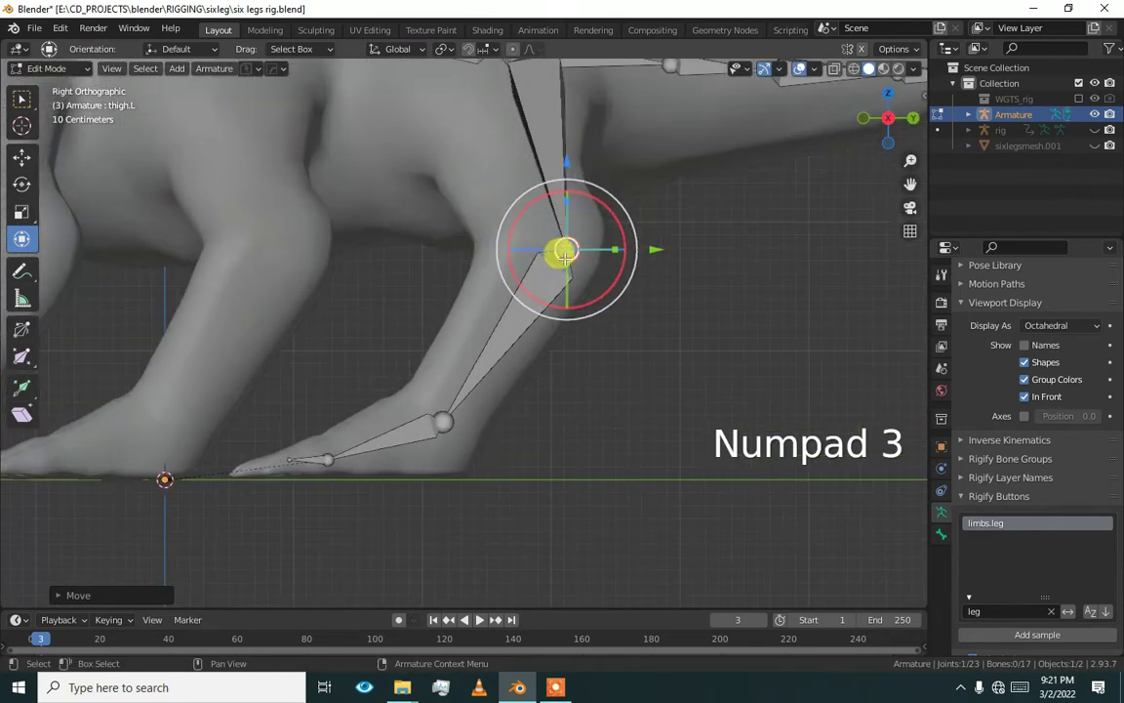
ctrl+middle_drag(557, 248, 698, 239)
click(572, 207)
alt+middle_drag(367, 220, 404, 293)
middle_drag(402, 226, 440, 284)
scroll(420, 283, up, 2)
click(442, 281)
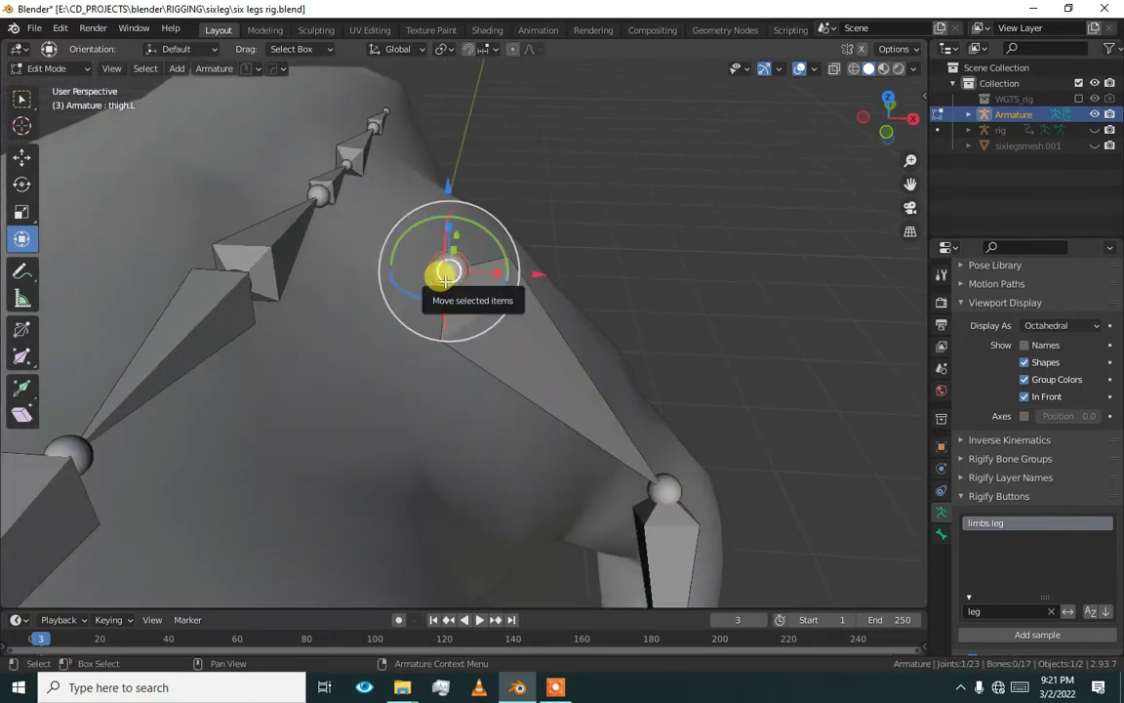
key(shift+s)
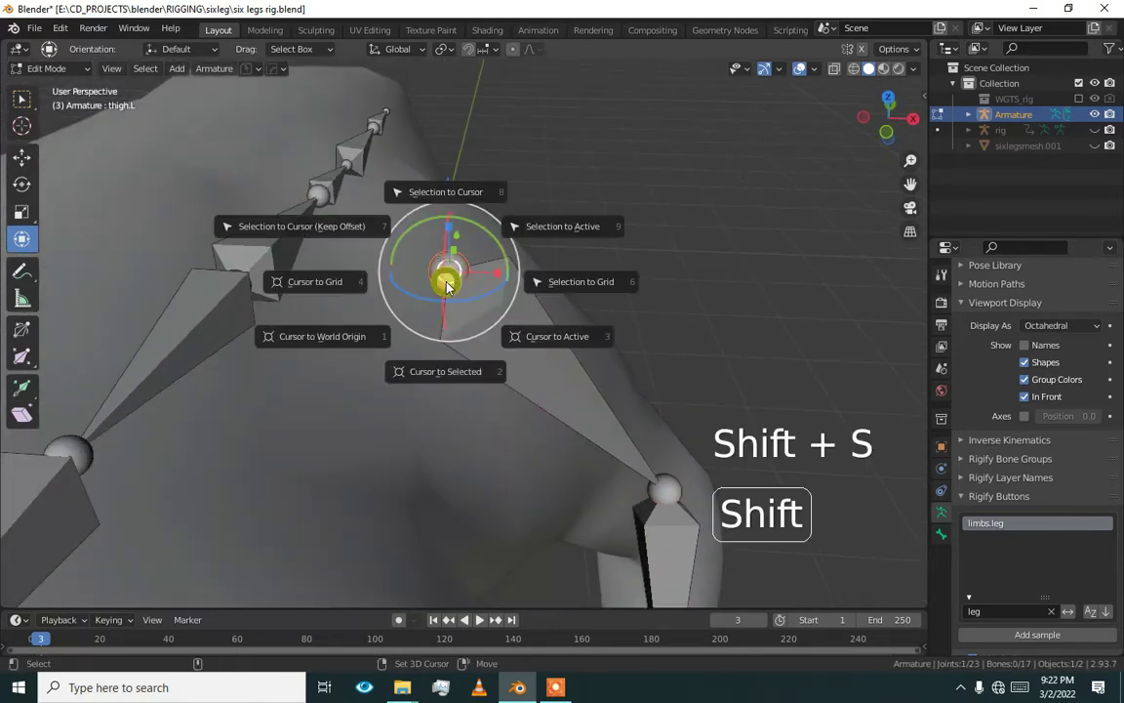
click(418, 369)
- Add a bone at the 3D cursor and move its tip to the rear spine joint
key(shift+a)
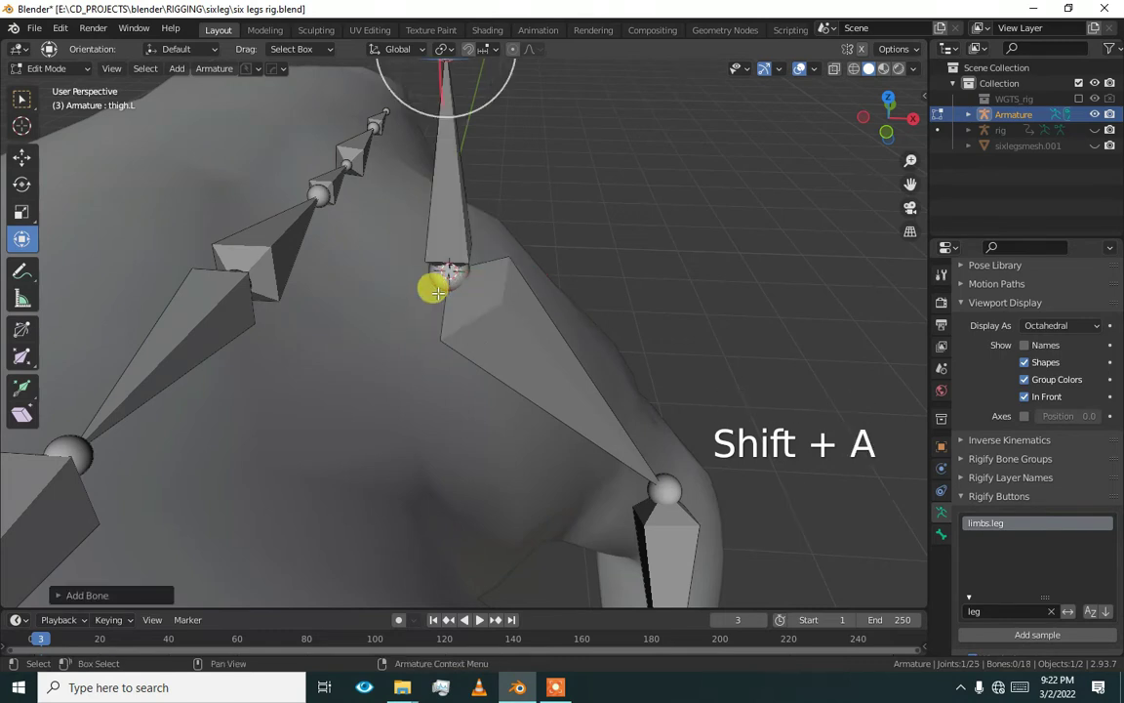
middle_drag(432, 289, 469, 238)
drag(459, 113, 266, 321)
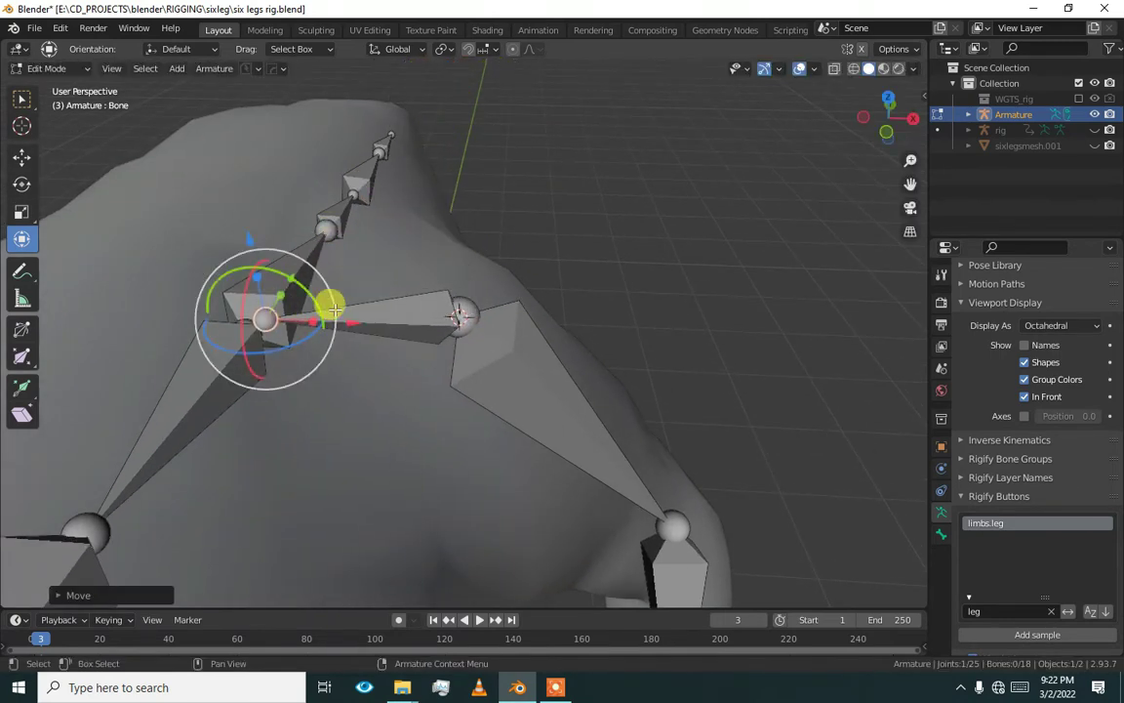
middle_drag(334, 309, 322, 312)
mouse_move(315, 311)
mouse_down()
mouse_move(329, 316)
mouse_move(326, 306)
mouse_up()
- Try rotating the thigh.L bone and the new connecting bone in Pose Mode, undoing each rotation
key(ctrl+Tab)
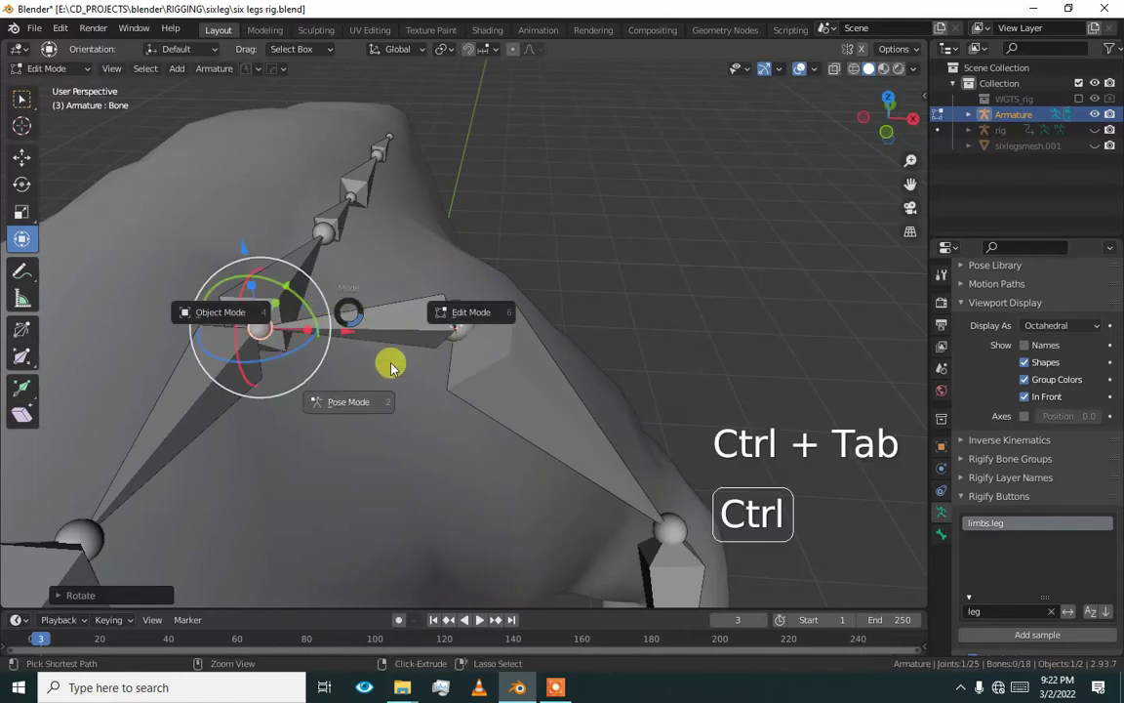
drag(478, 300, 498, 351)
key(ctrl+z)
key(ctrl+z)
click(520, 332)
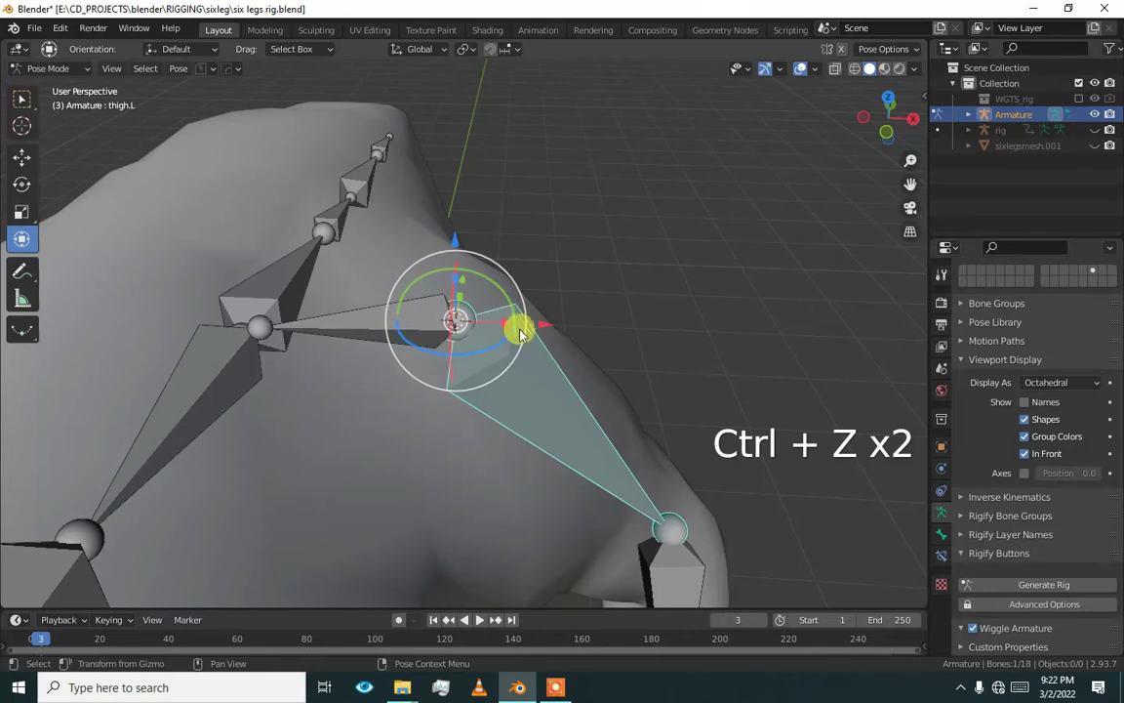
drag(503, 296, 524, 337)
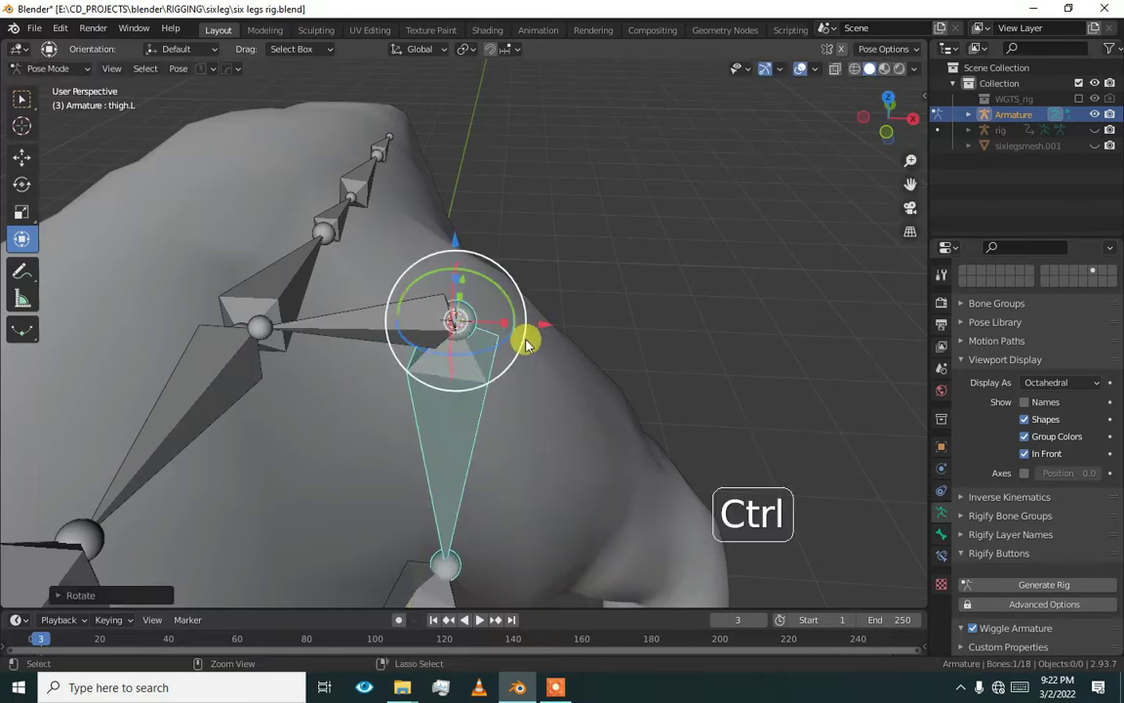
key(ctrl+z)
click(373, 315)
mouse_move(499, 295)
mouse_down()
mouse_move(488, 290)
mouse_move(500, 290)
mouse_up()
key(ctrl+z)
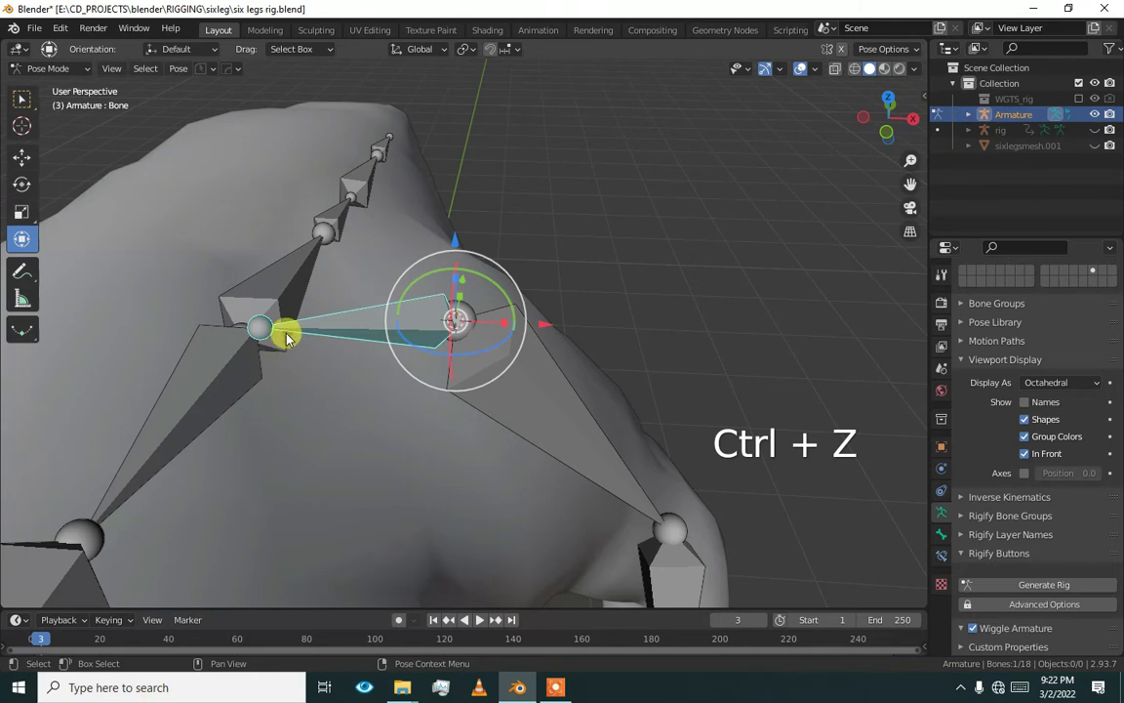
- Leave Pose Mode and put the spine armature back into Edit Mode
key(ctrl+Tab)
click(369, 326)
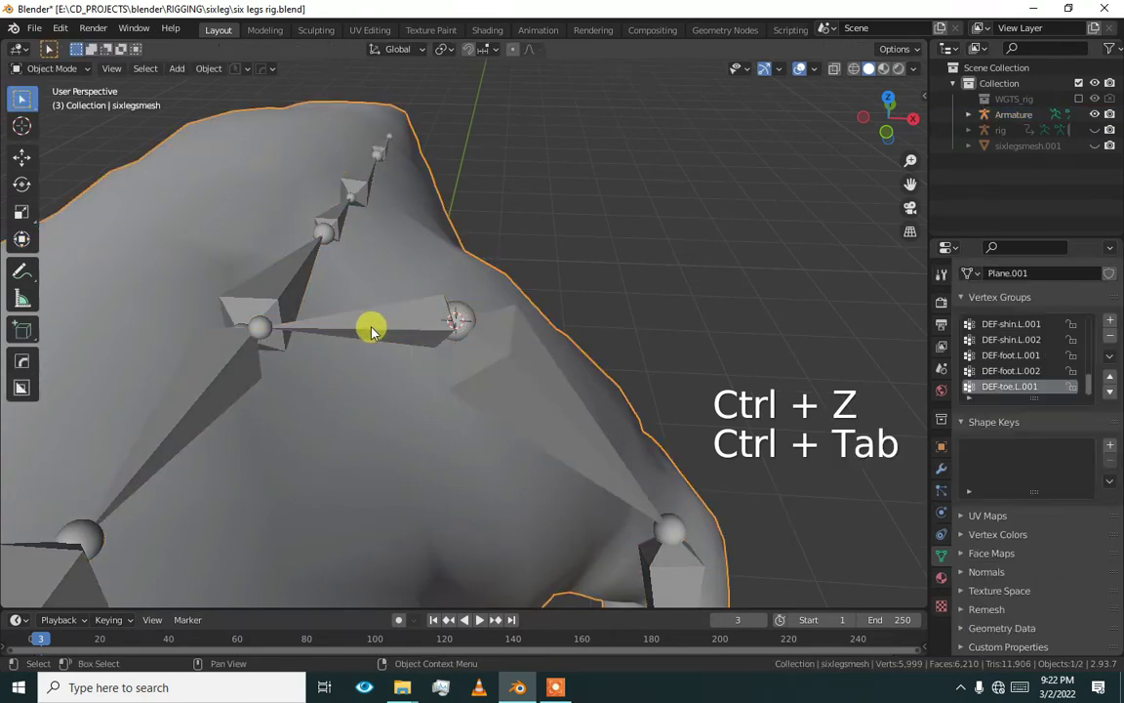
click(376, 326)
key(Tab)
- Reposition the connecting bone so that its head sits at the spine joint and its tail at the hip joint
click(358, 332)
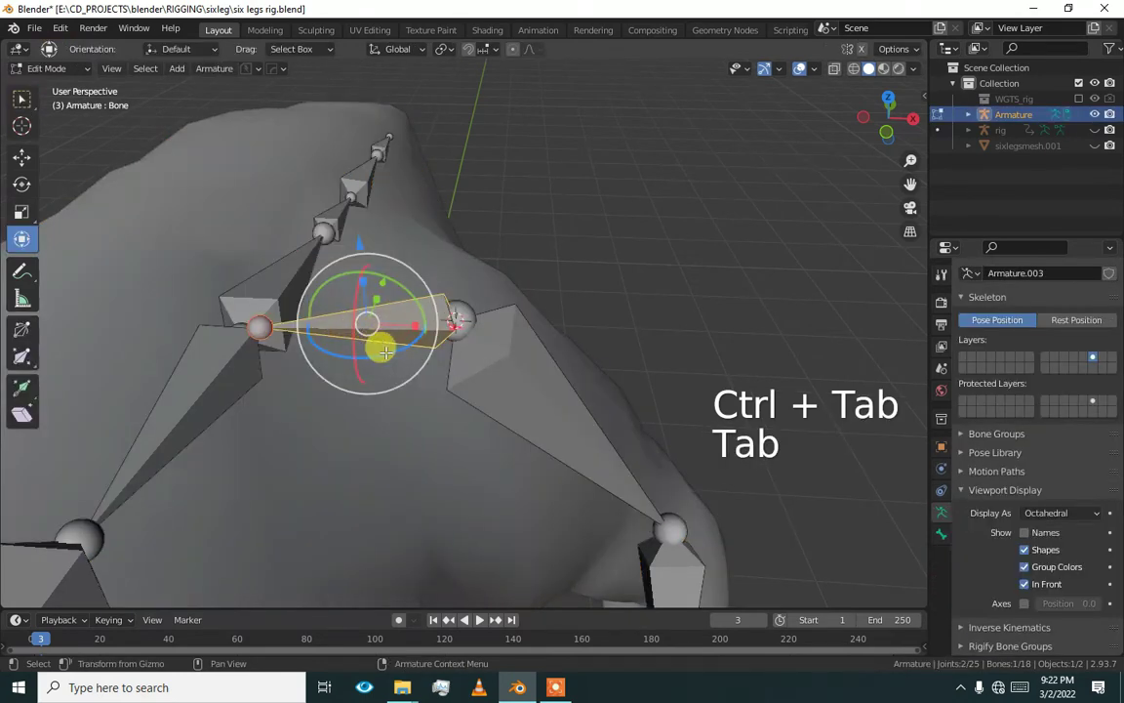
drag(386, 352, 535, 329)
drag(607, 318, 607, 318)
key(ctrl+z)
alt+drag(361, 322, 315, 242)
drag(428, 278, 459, 395)
click(259, 391)
alt+drag(259, 391, 309, 314)
- Parent the connecting bone to the adjacent spine bone with Keep Offset
click(305, 311)
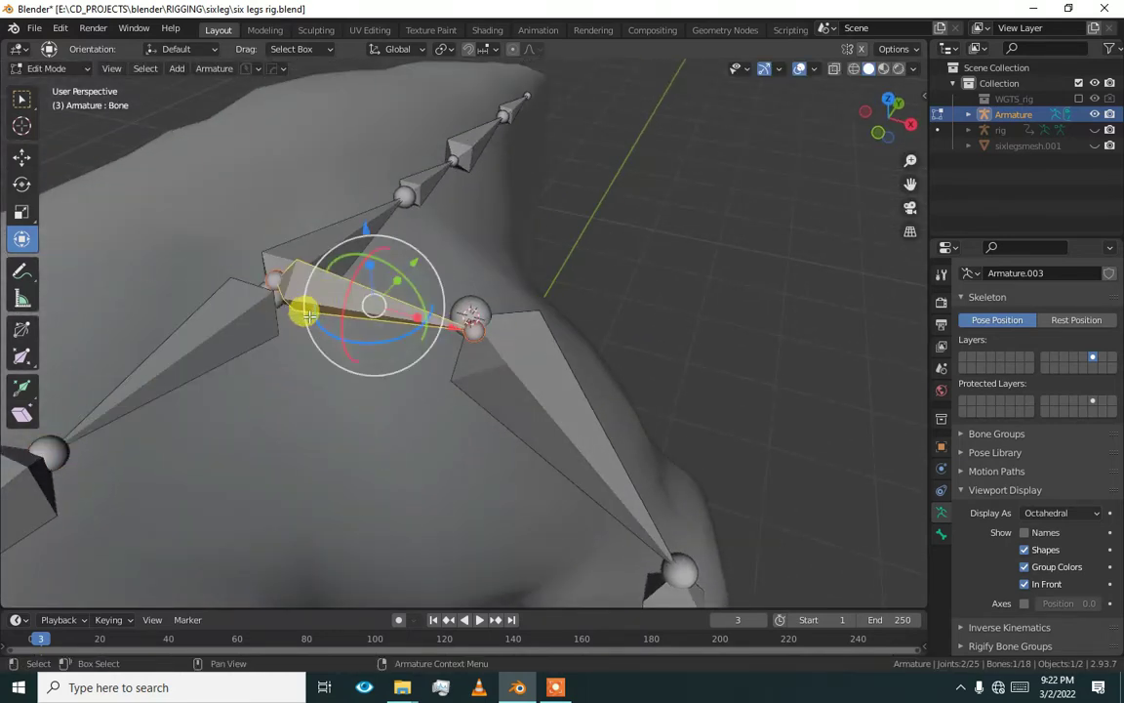
shift+click(266, 329)
key(ctrl+p)
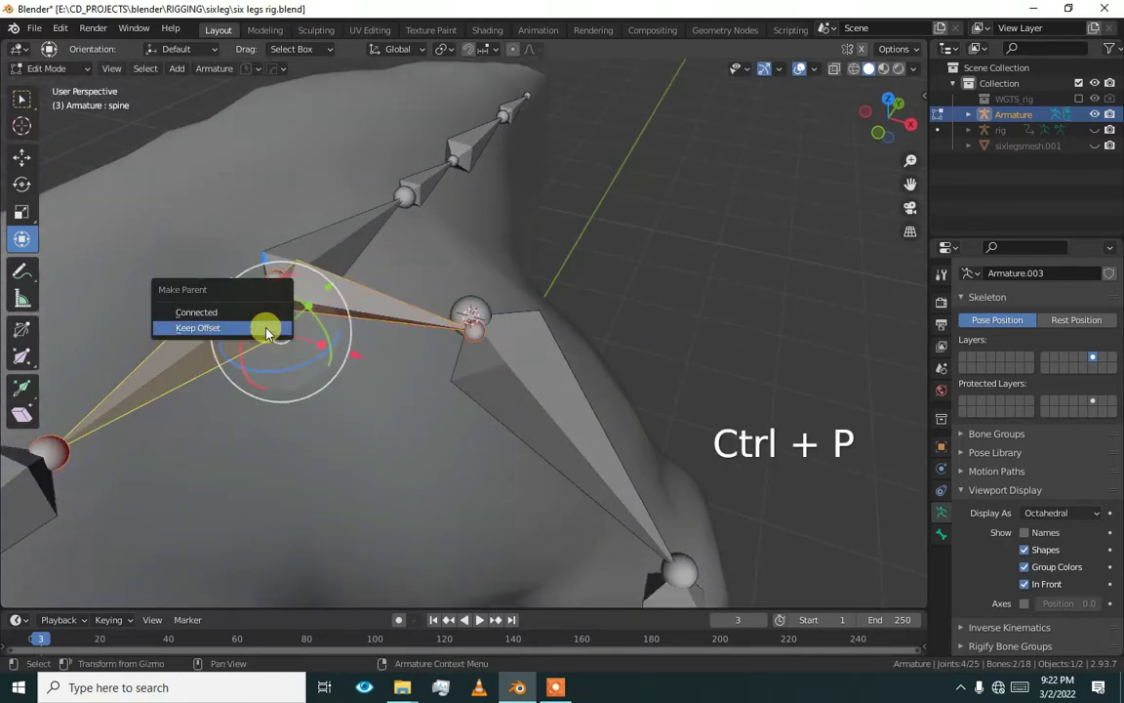
click(258, 327)
click(237, 311)
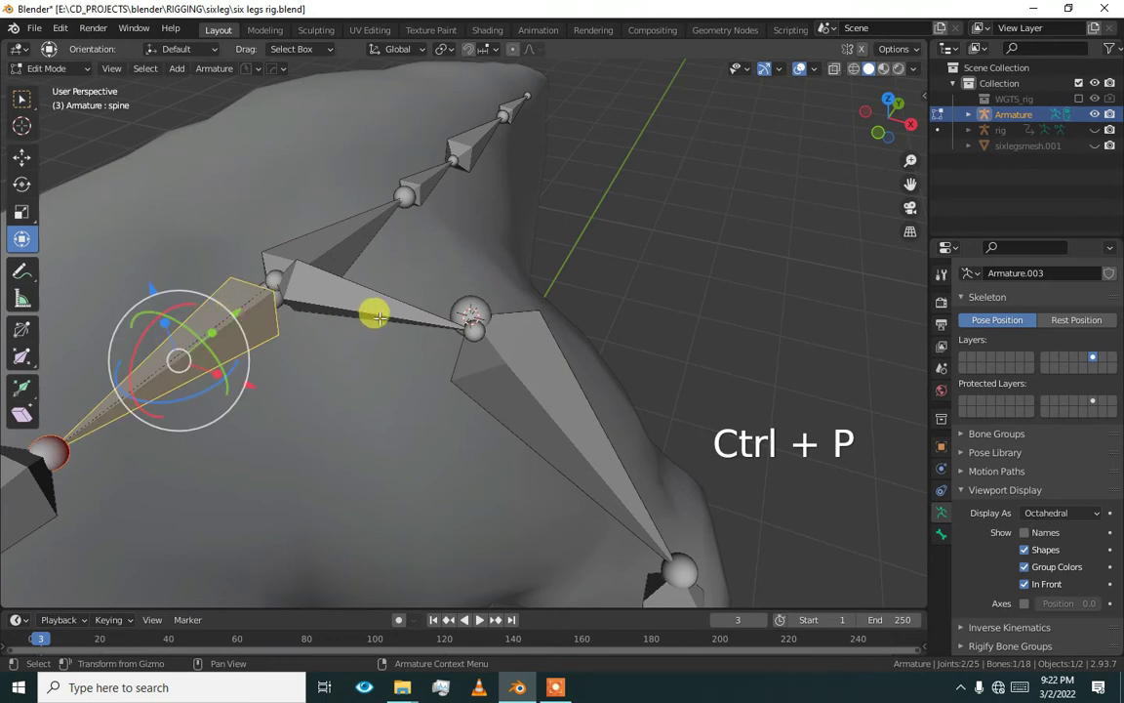
- Parent the thigh.L bone to the connecting bone, keeping its offset
click(459, 336)
shift+click(360, 283)
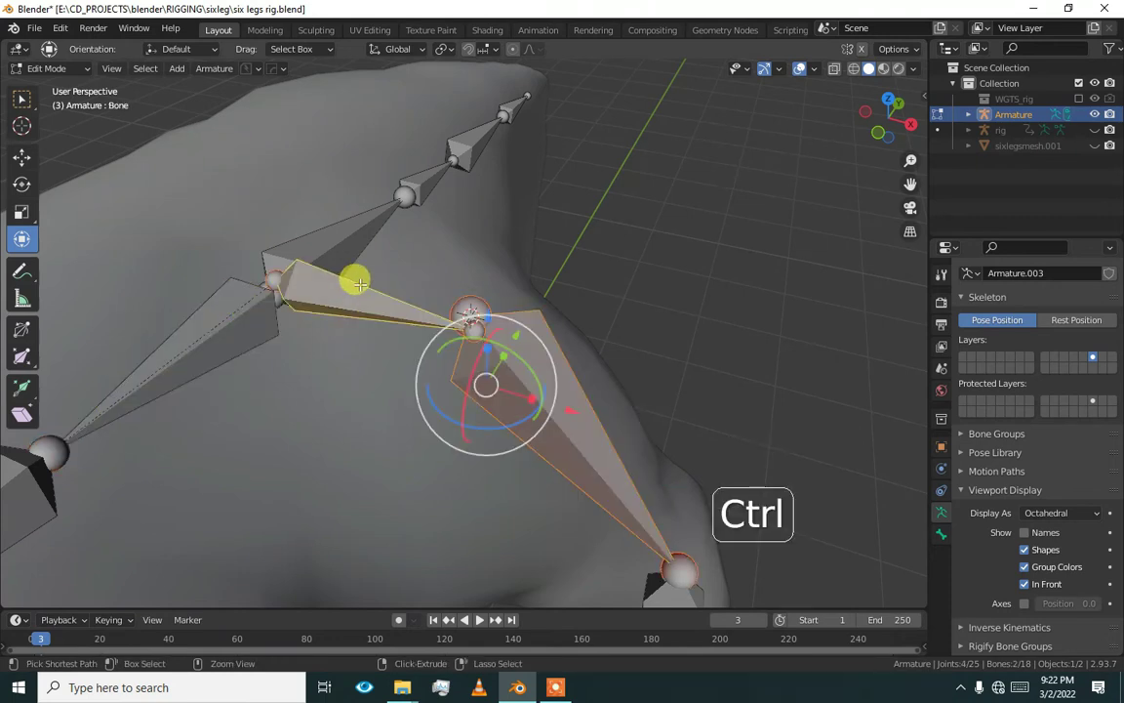
key(ctrl+p)
click(361, 284)
- Try rotating the spine bone in Pose Mode to test the leg's parenting, and undo the pose changes
click(238, 321)
key(ctrl+Tab)
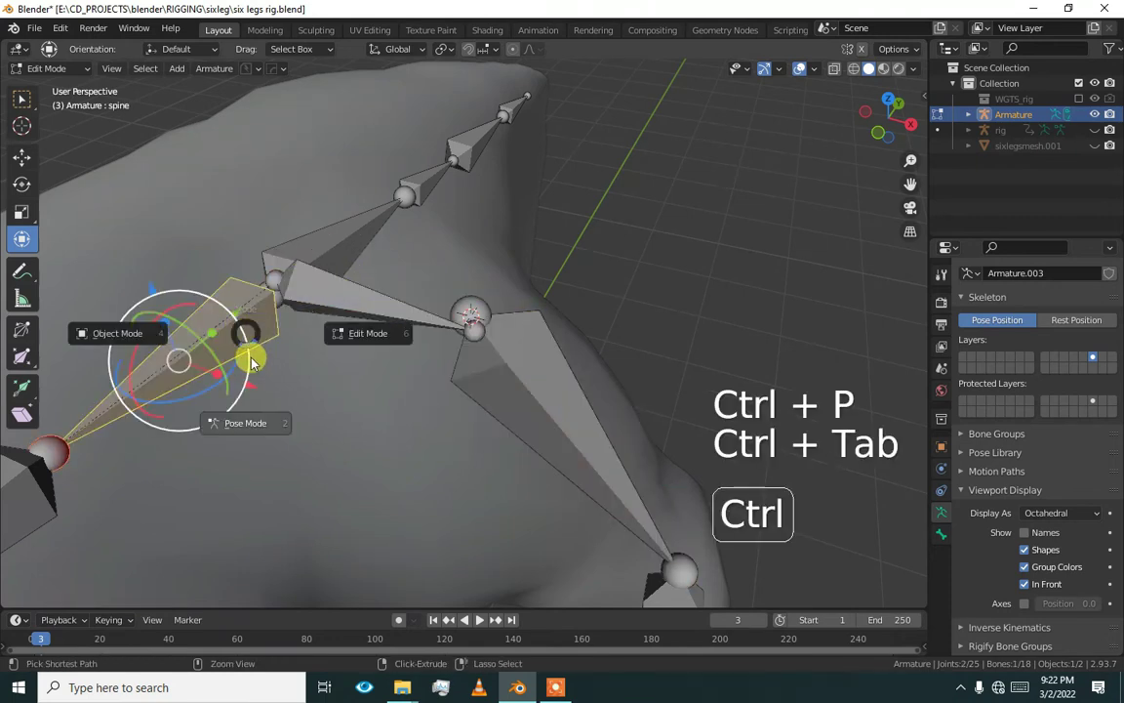
click(260, 415)
drag(313, 285, 313, 251)
key(ctrl+z)
key(ctrl+z)
key(ctrl+z)
click(344, 314)
key(ctrl+z)
key(ctrl+z)
- Return the armature to Object Mode and generate the Rigify rig from it
key(ctrl+Tab)
scroll(335, 367, down, 3)
shift+middle_drag(345, 279, 201, 88)
scroll(459, 331, down, 1)
middle_drag(412, 320, 444, 271)
key(KP_1)
key(KP_3)
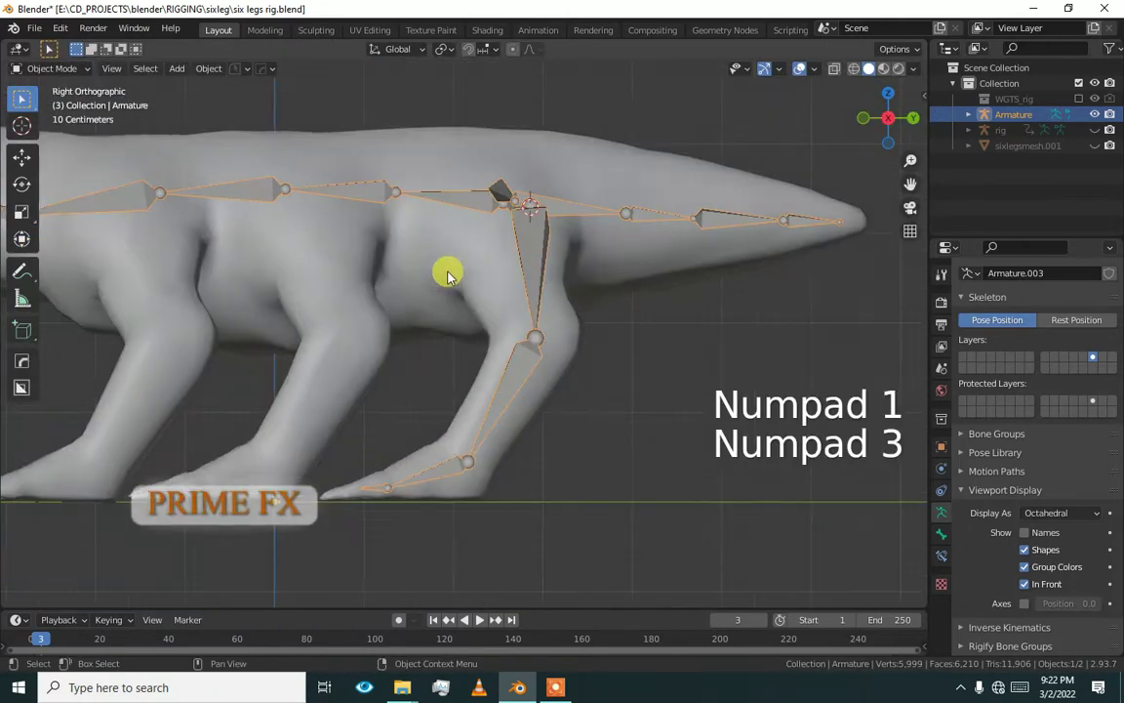
scroll(1044, 554, down, 3)
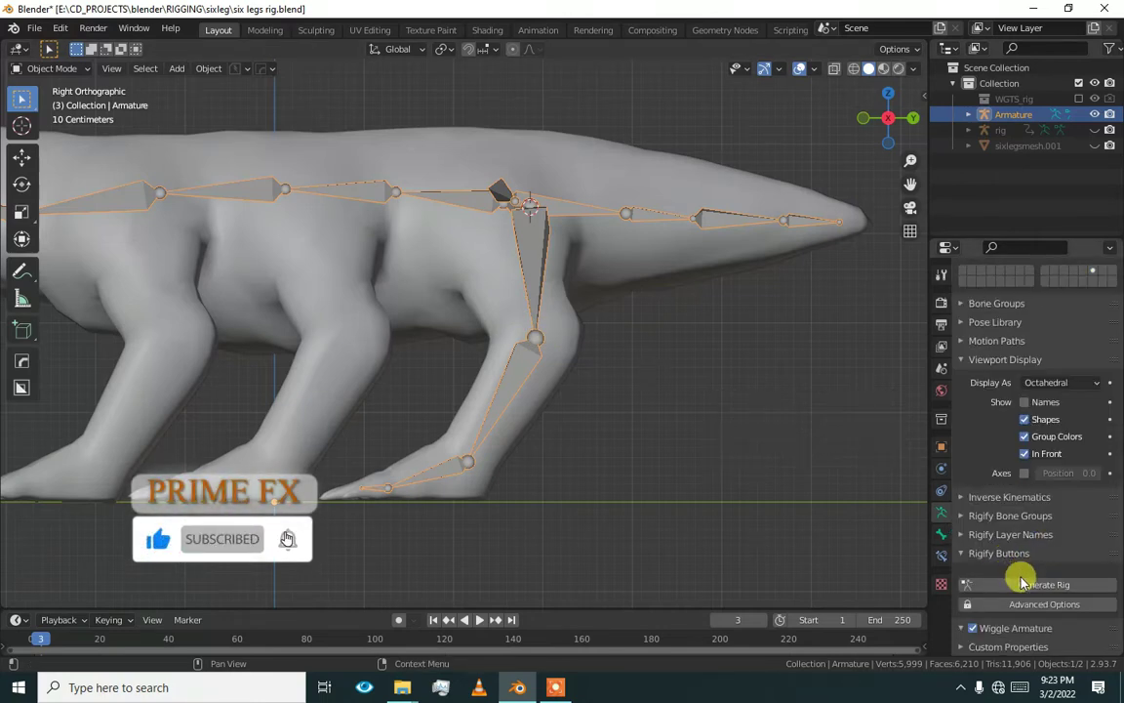
click(1023, 582)
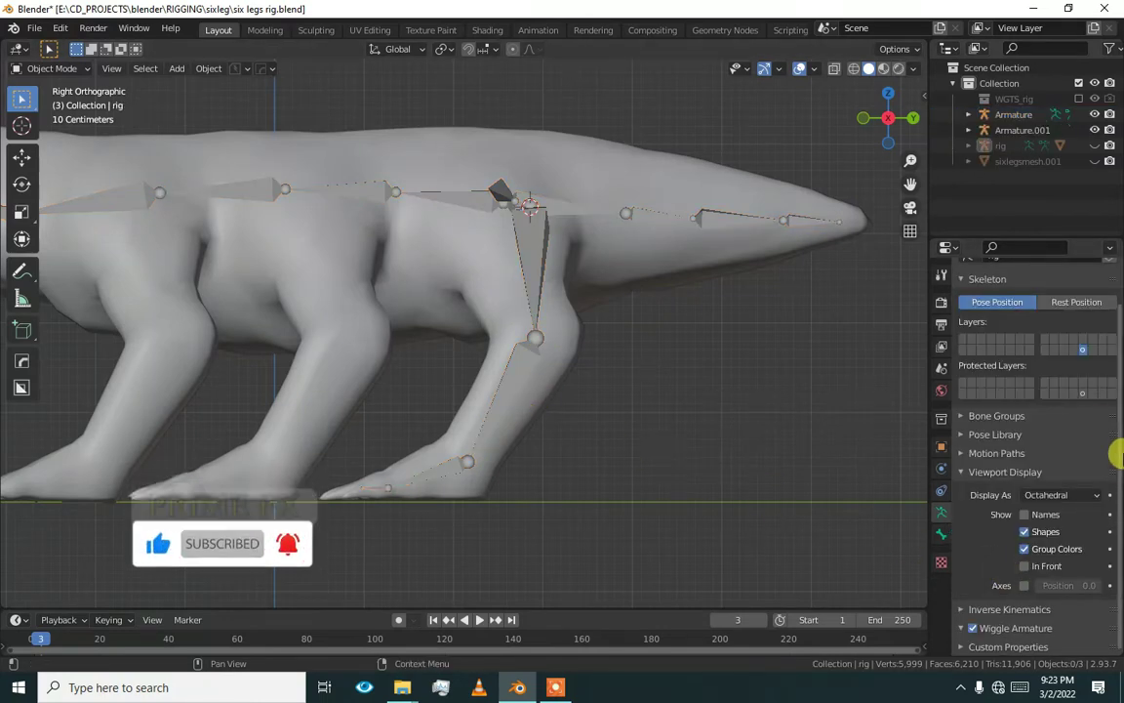
- Delete the leftover Armature.001 object from the scene
scroll(639, 395, down, 5)
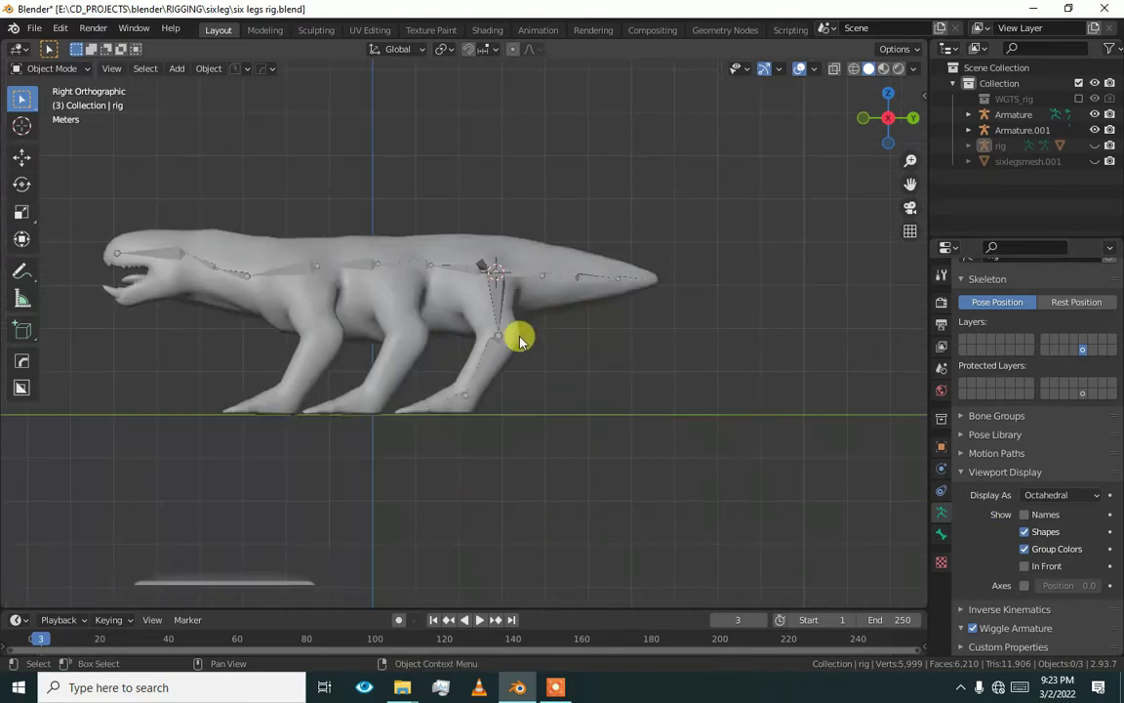
click(502, 322)
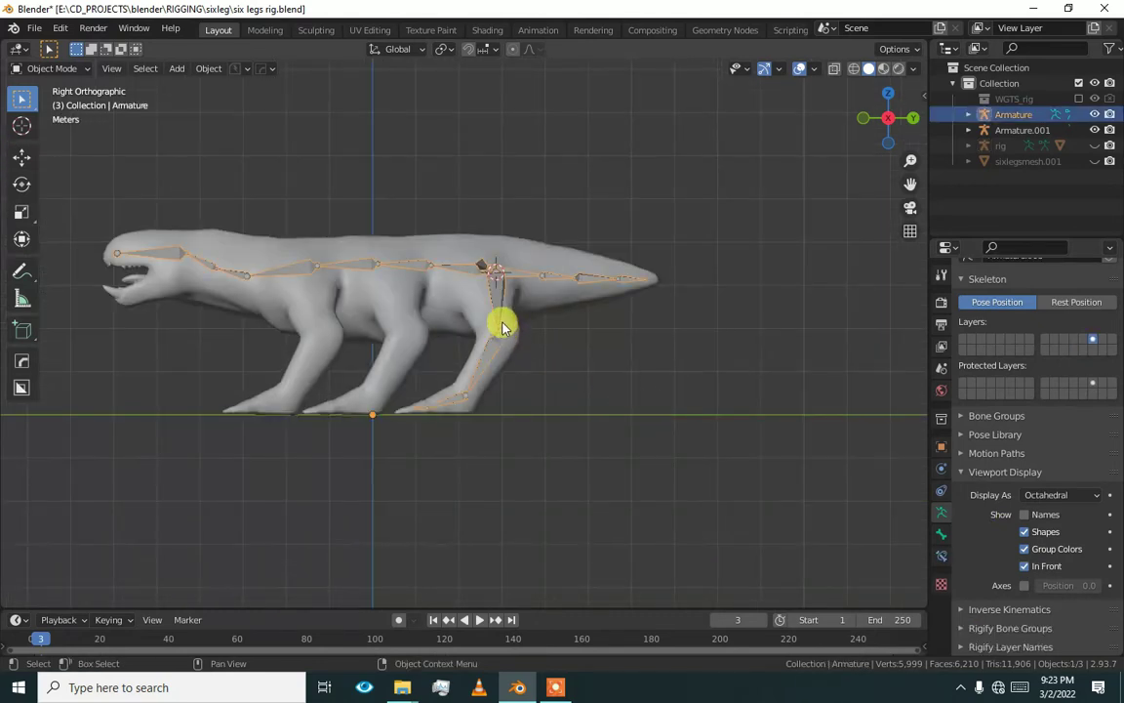
click(1056, 130)
key(Delete)
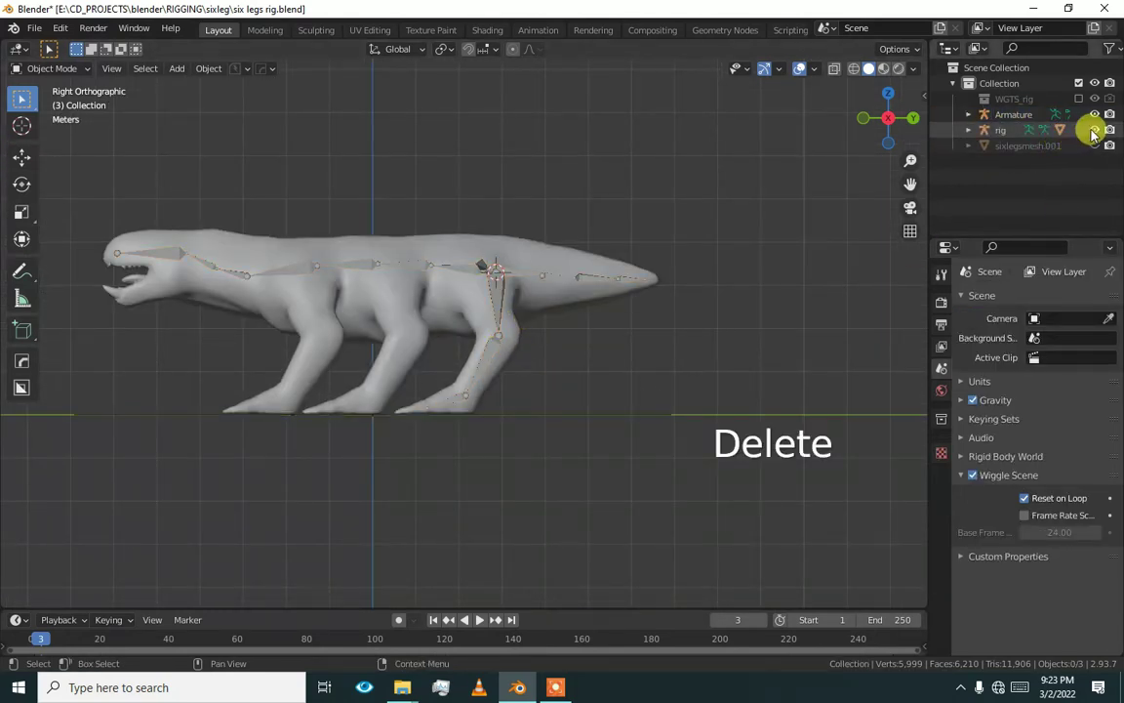
- Select the old generated rig around the creature and delete it
scroll(458, 307, down, 4)
middle_drag(446, 306, 479, 320)
scroll(488, 361, up, 5)
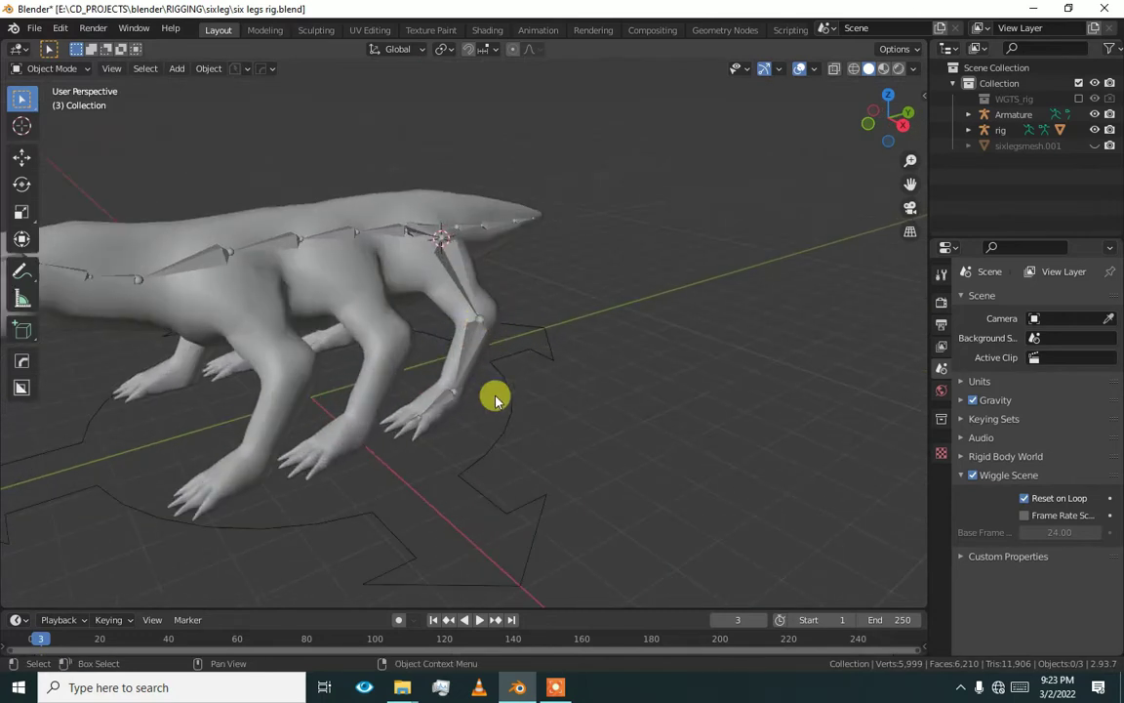
click(506, 414)
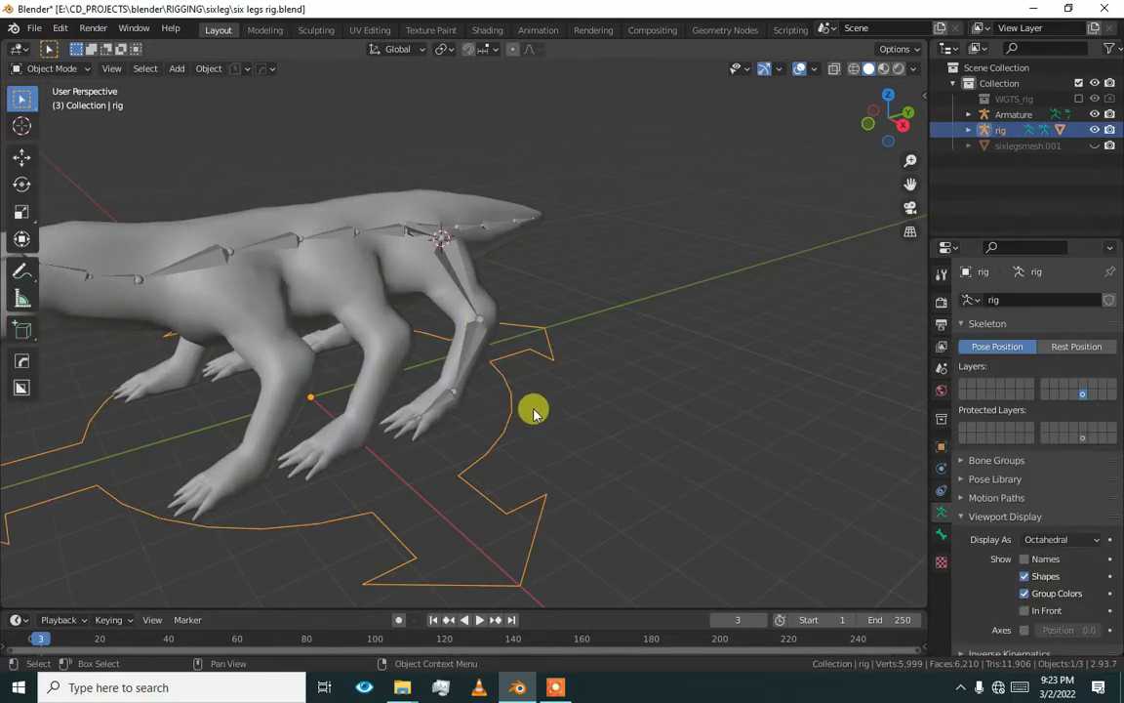
scroll(1111, 477, down, 2)
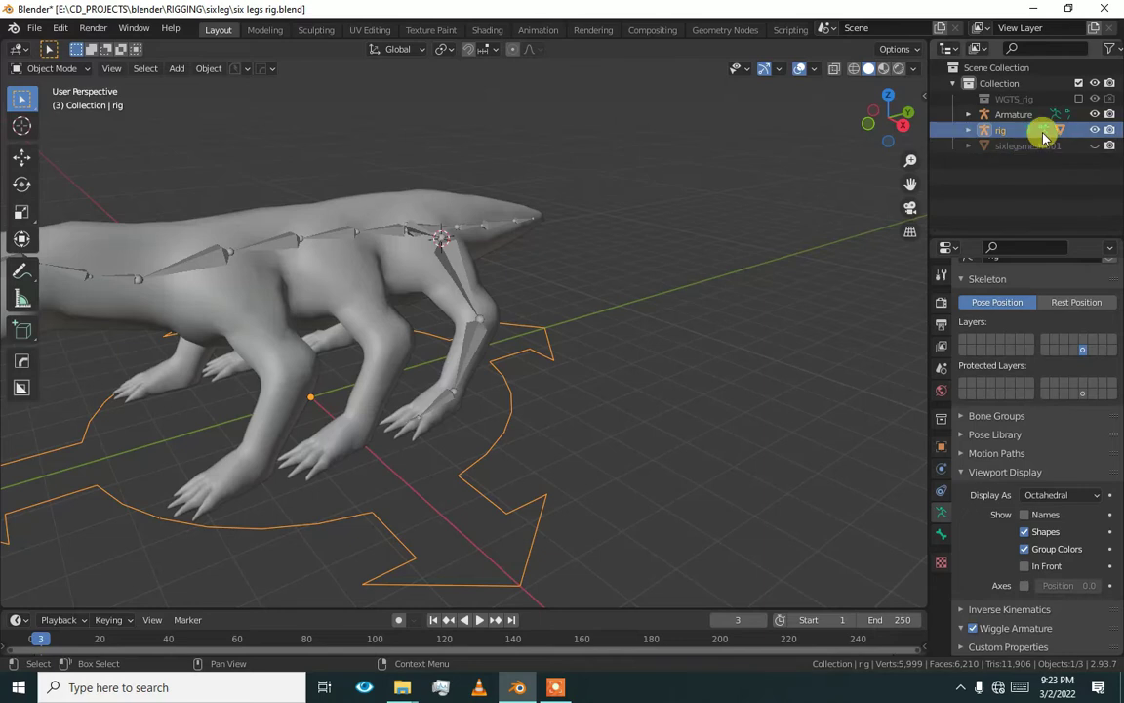
key(Delete)
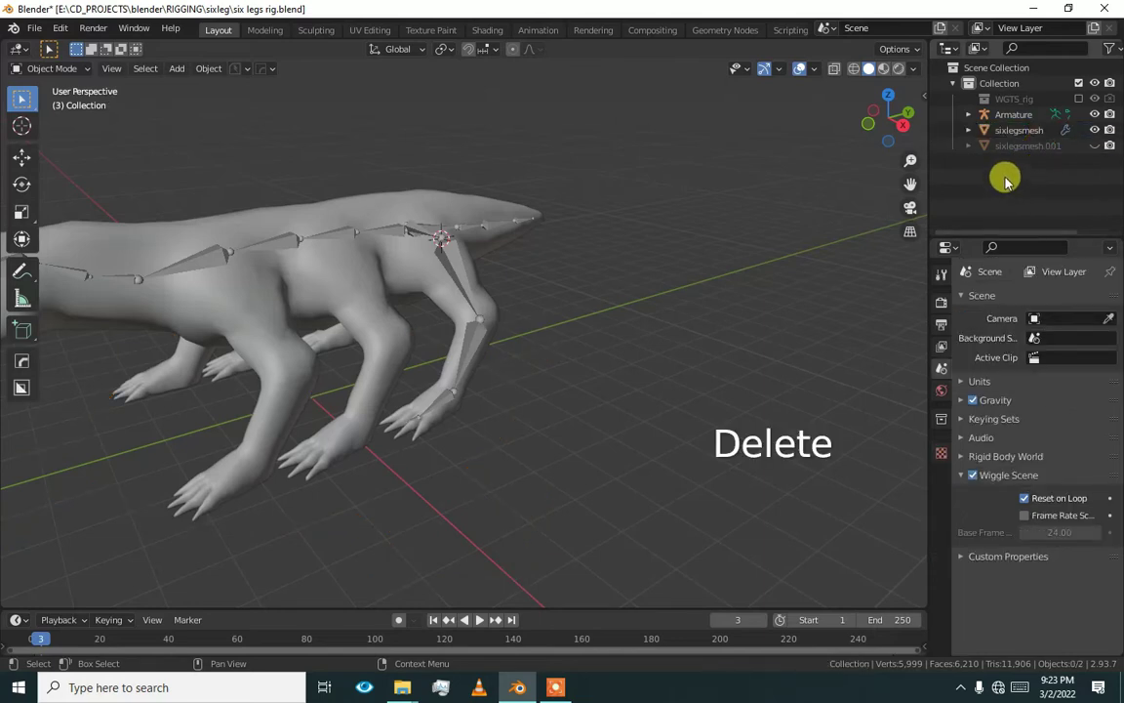
- Generate a new Rigify rig from the Armature object and select the generated rig
click(1014, 114)
scroll(1079, 546, down, 5)
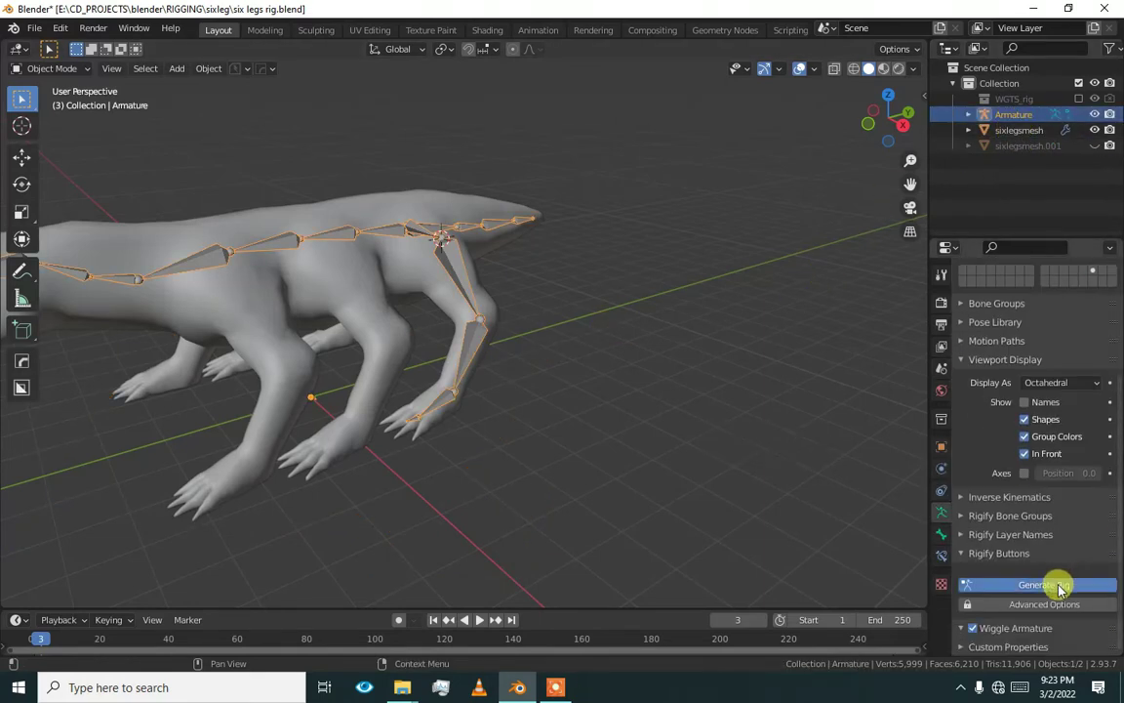
scroll(560, 385, up, 1)
shift+middle_drag(553, 366, 608, 366)
middle_drag(641, 325, 625, 356)
click(644, 357)
click(648, 367)
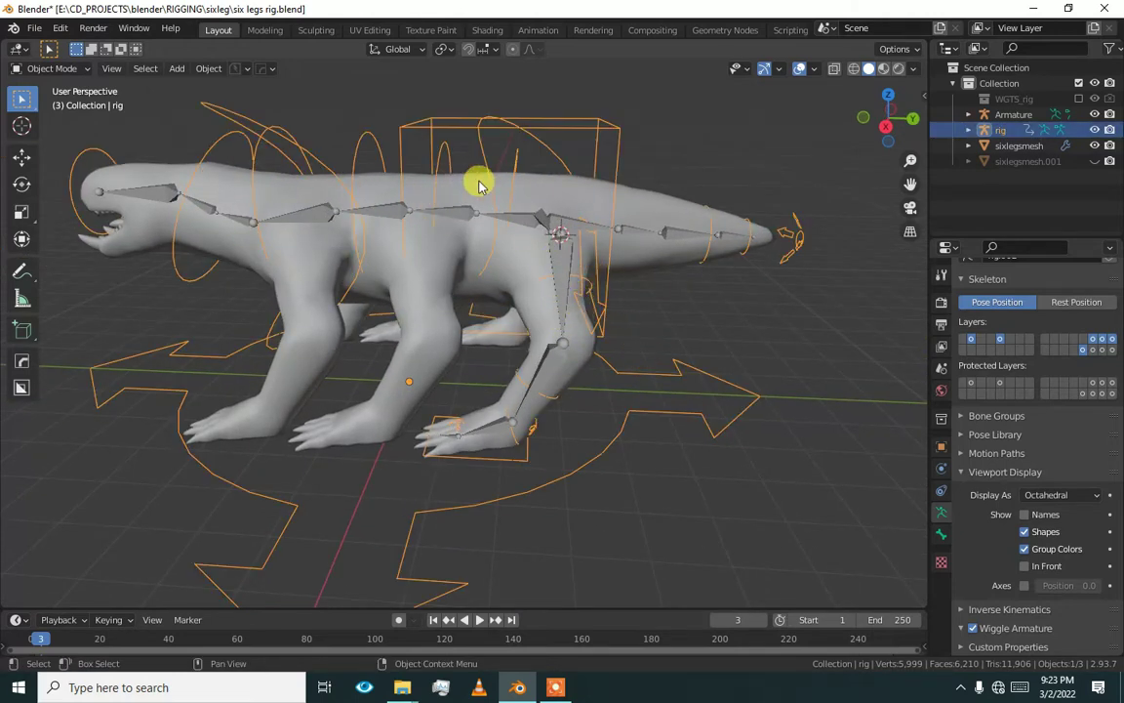
- Parent the sixlegsmesh object to the generated rig with automatic weights
key(ctrl+Tab)
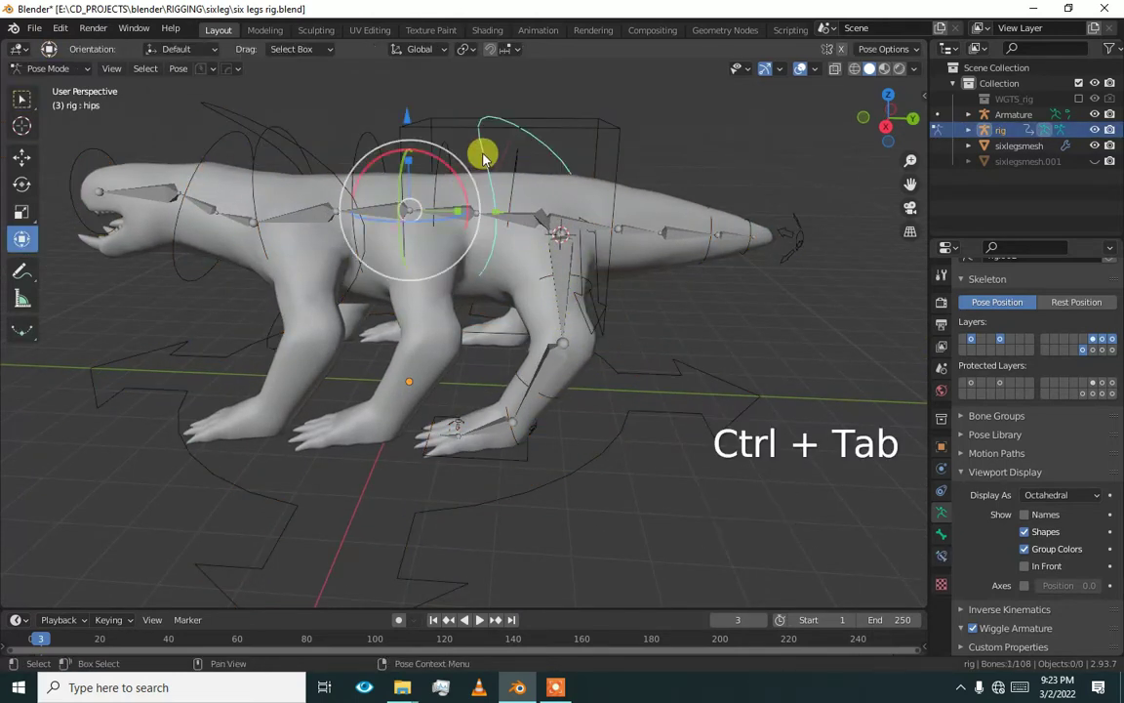
key(ctrl+Tab)
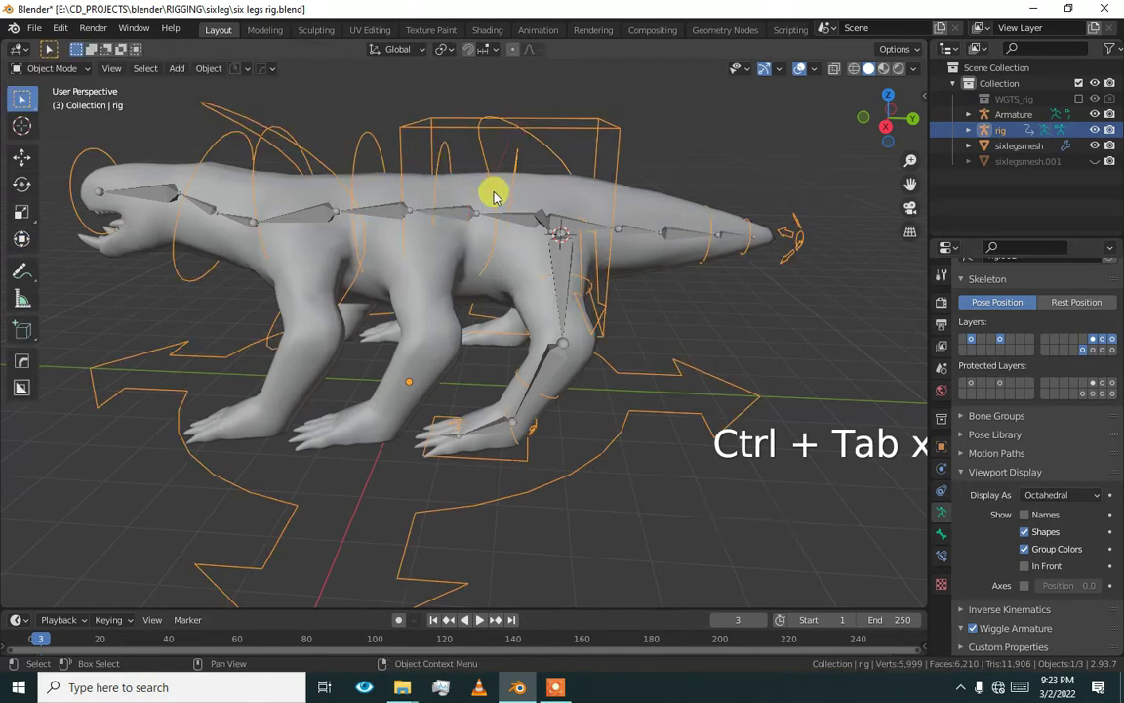
click(472, 191)
shift+click(486, 131)
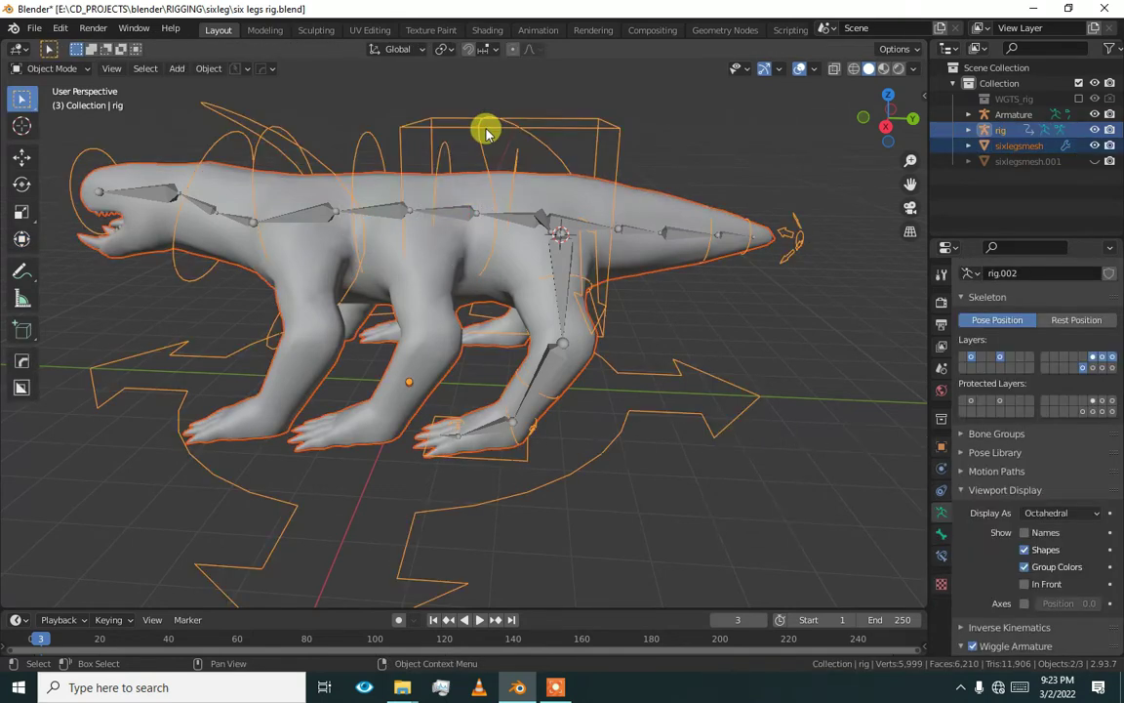
key(ctrl+p)
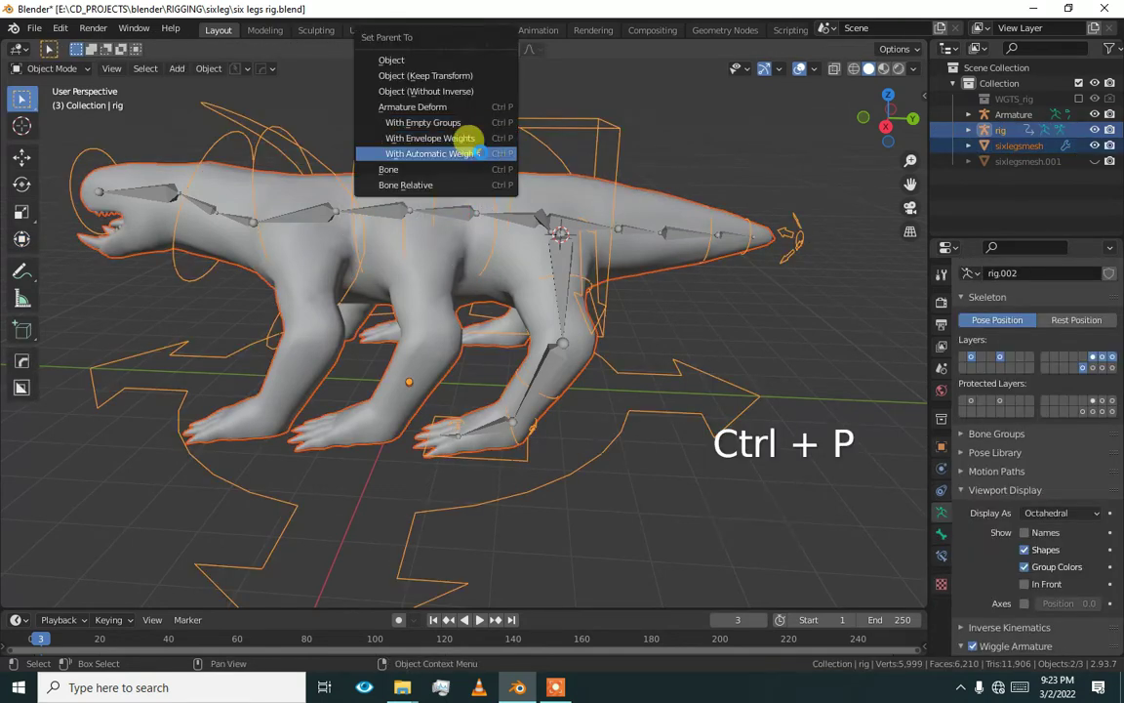
click(479, 153)
- Put the rig in Pose Mode, try rotating the hips control, and undo the rotation
click(489, 180)
click(487, 181)
key(ctrl+Tab)
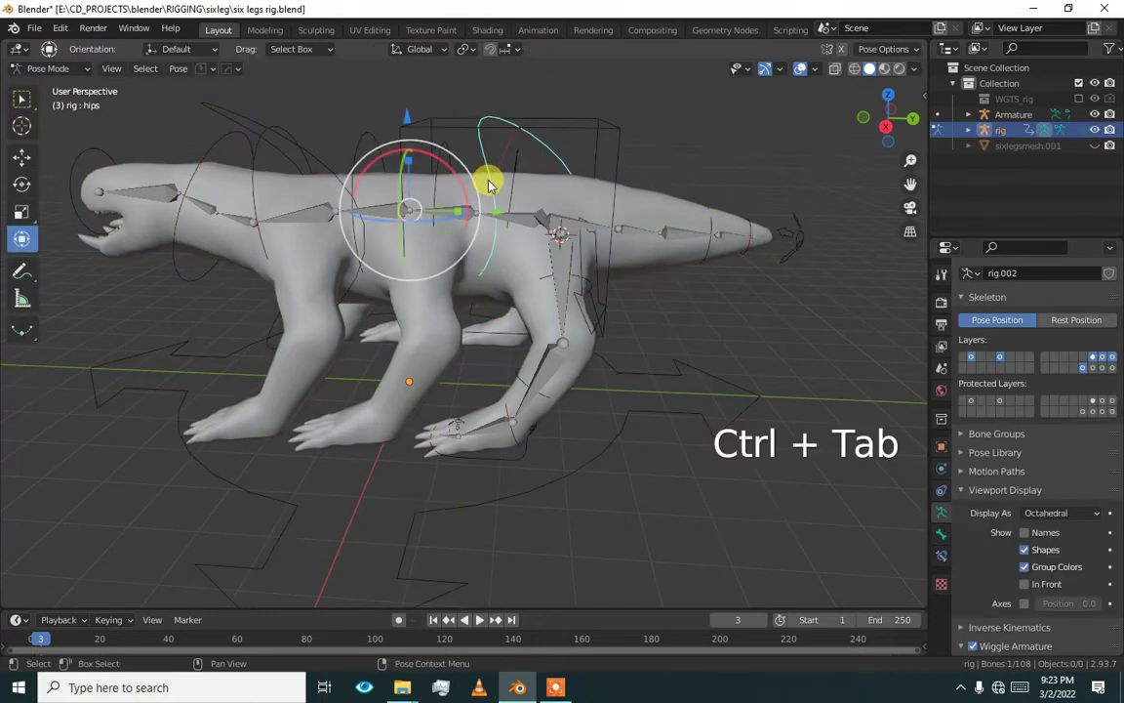
drag(452, 184, 517, 112)
key(ctrl+z)
key(ctrl+z)
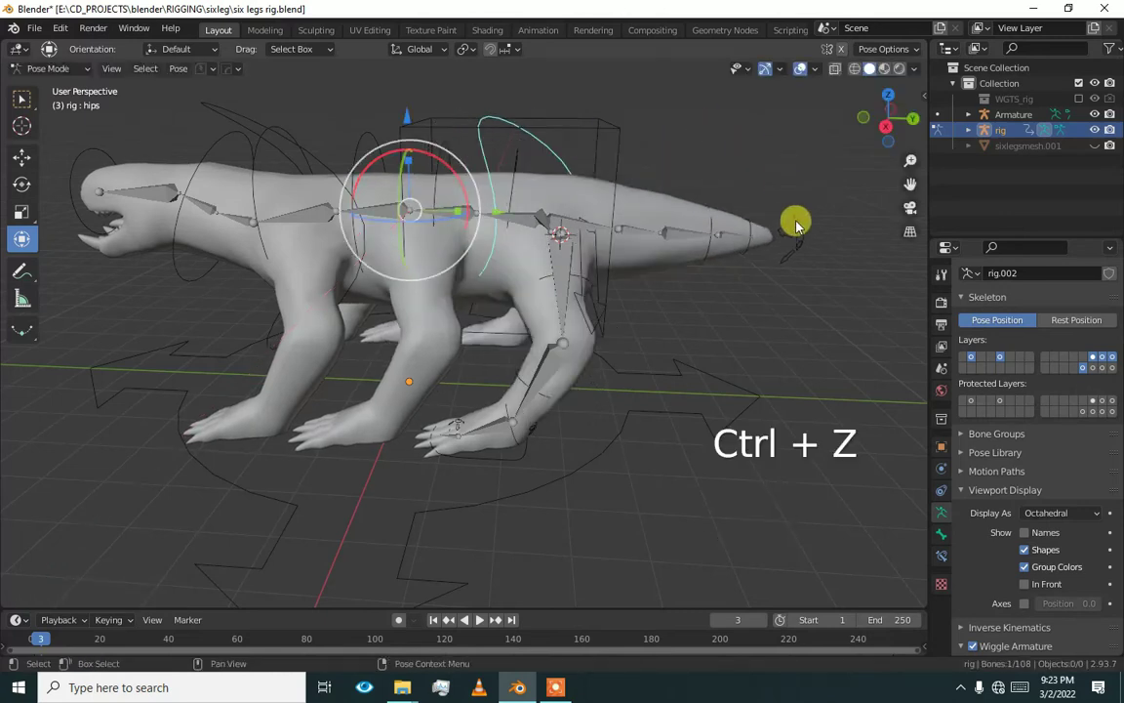
- Try rotating the tail_master control to test the tail's deformation, and undo the rotation
click(767, 219)
mouse_move(593, 198)
mouse_down()
mouse_move(561, 176)
mouse_move(577, 154)
mouse_move(580, 216)
mouse_move(586, 176)
mouse_up()
alt+middle_drag(586, 175, 439, 171)
click(615, 235)
click(639, 244)
drag(385, 163, 425, 166)
key(ctrl+z)
middle_drag(673, 268, 606, 238)
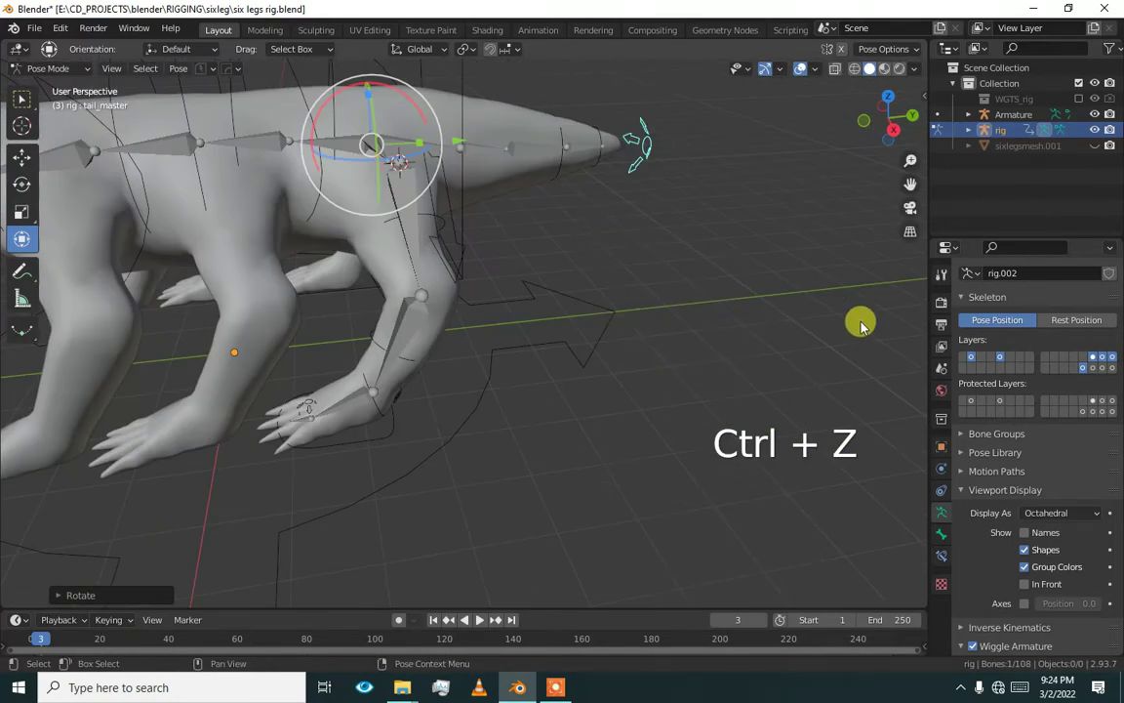
- Try posing the torso control to test how the body and hind leg follow, and undo the changes
middle_drag(861, 325, 563, 248)
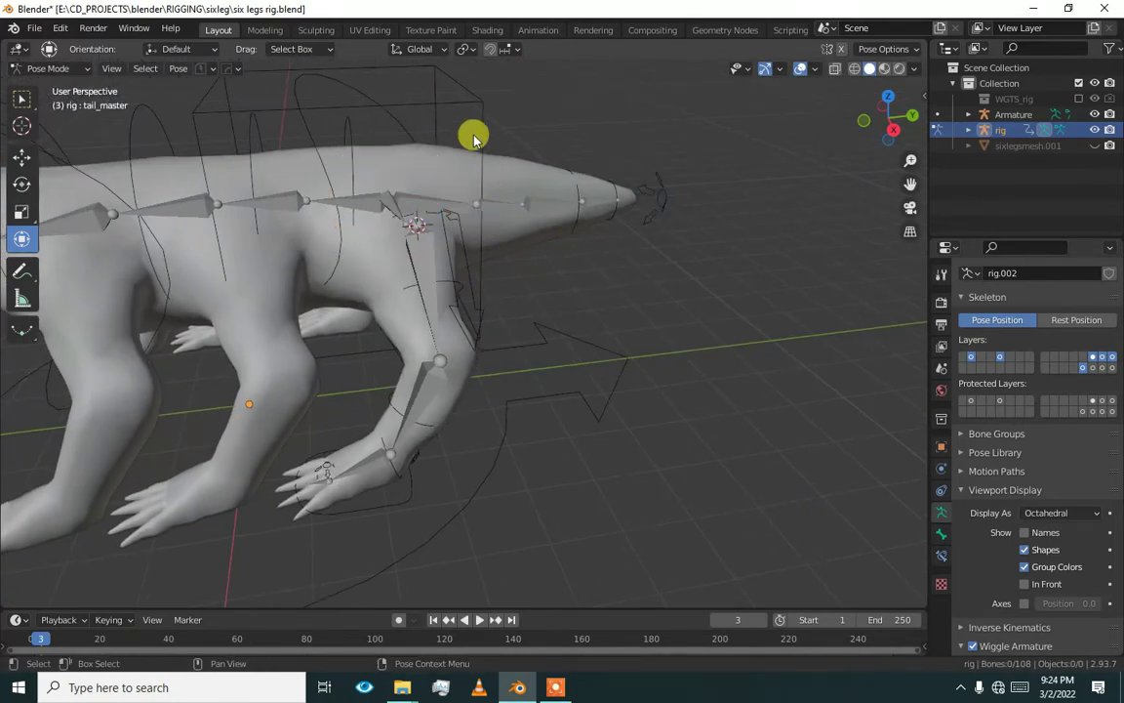
middle_drag(478, 134, 436, 173)
drag(399, 185, 443, 210)
middle_drag(443, 209, 613, 273)
drag(615, 273, 585, 274)
key(ctrl+z)
shift+middle_drag(615, 316, 599, 273)
key(ctrl+z)
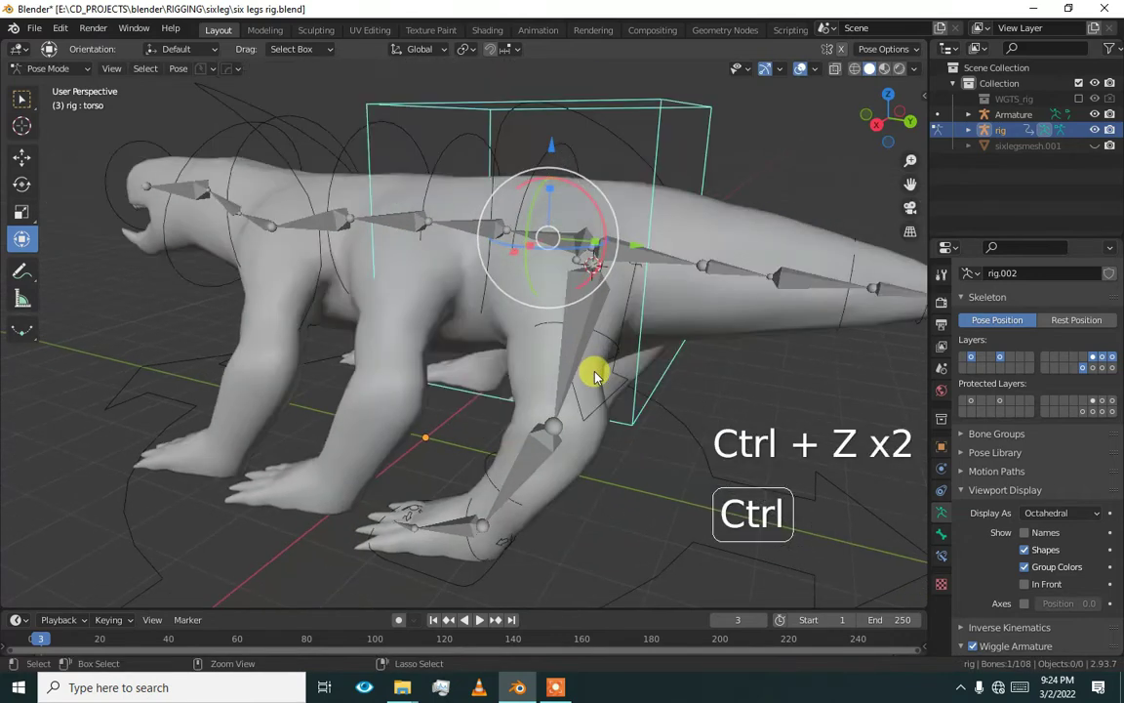
- Try transforming the hips and torso controls to test the deformation, and undo the last change
key(a)
key(q)
click(643, 360)
click(590, 210)
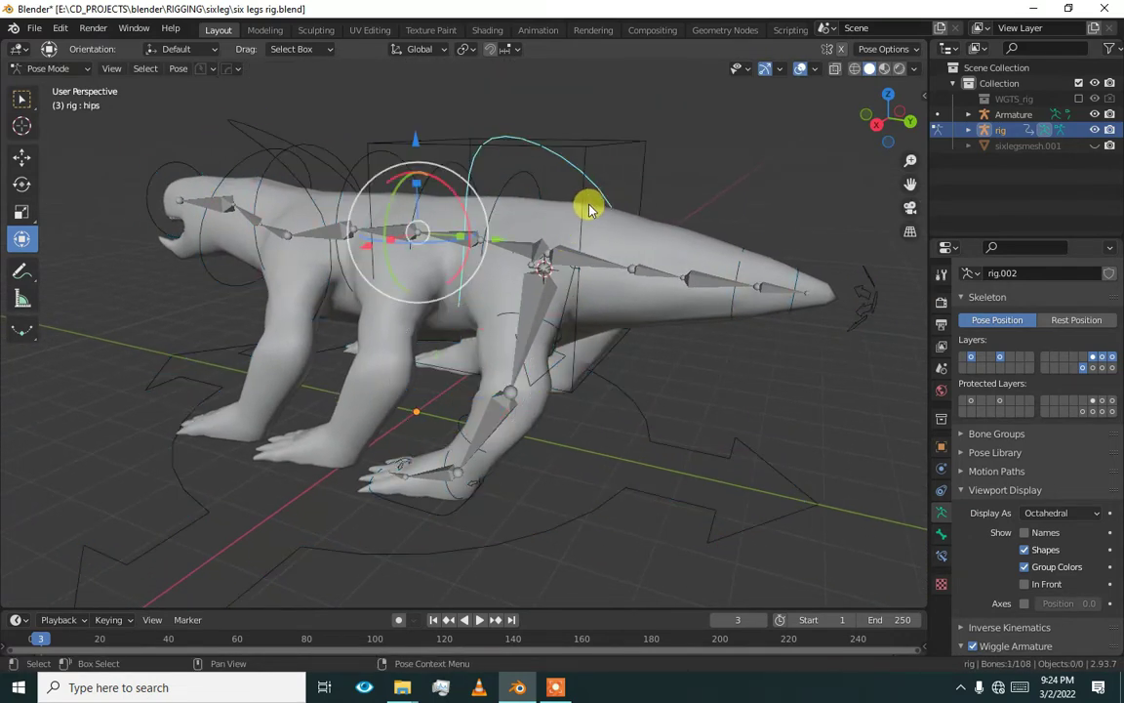
drag(505, 251, 494, 299)
alt+drag(537, 336, 432, 314)
alt+middle_drag(432, 319, 594, 334)
key(ctrl+z)
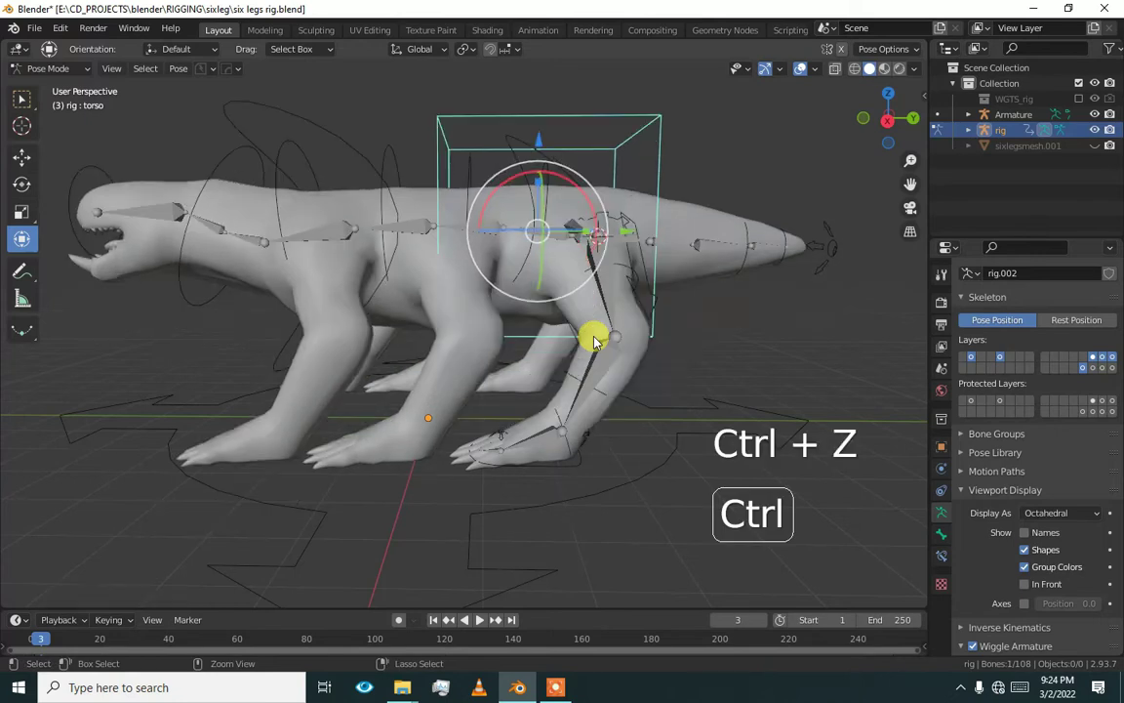
- Try moving the foot_ik.L control to test the hind leg, and undo the pose changes
click(557, 444)
drag(557, 444, 653, 376)
key(ctrl+z)
alt+middle_drag(640, 409, 488, 361)
scroll(497, 380, up, 3)
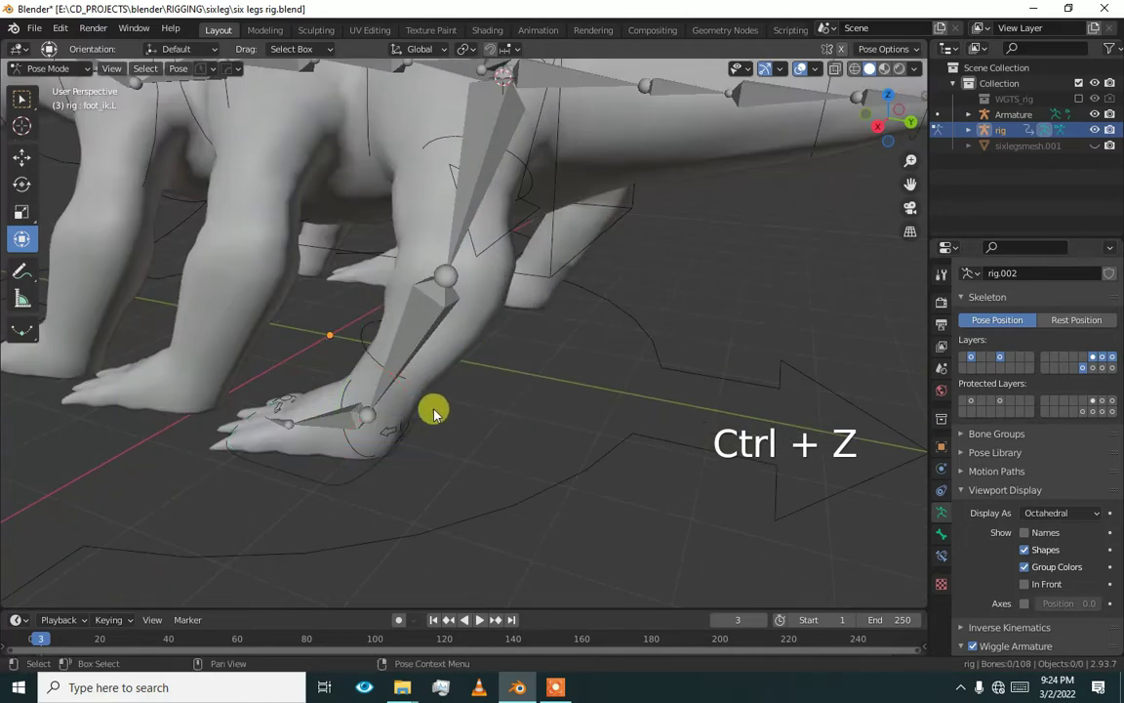
drag(412, 402, 447, 377)
key(ctrl+z)
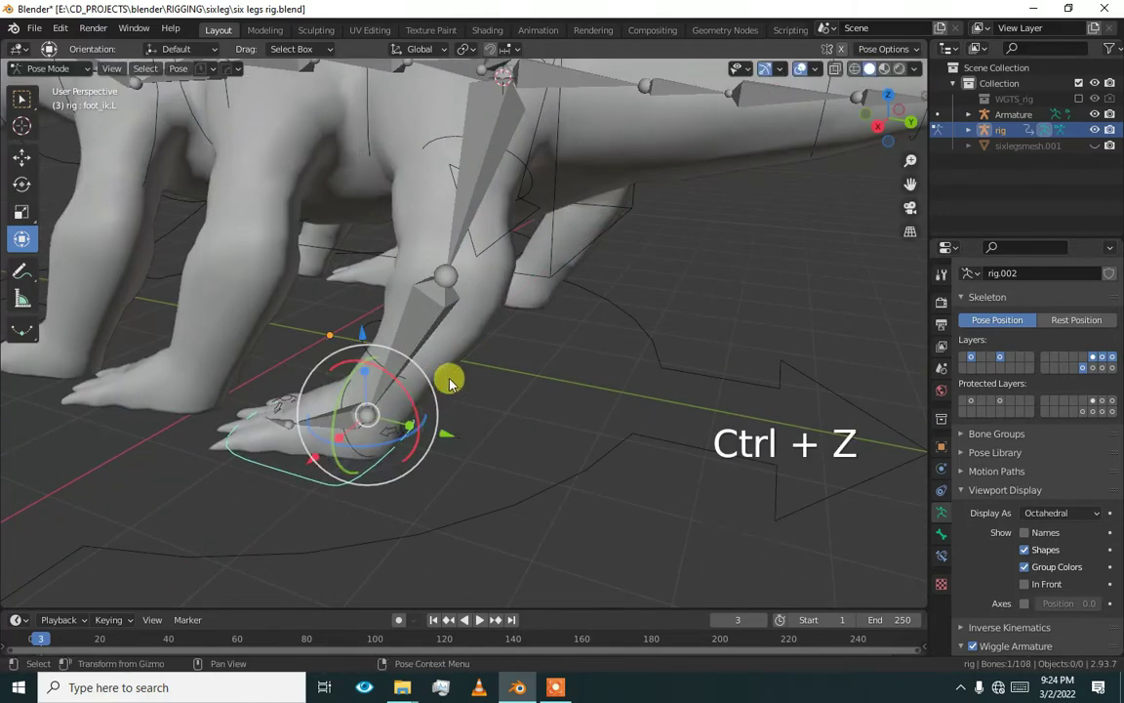
- Return the generated rig to Object Mode and delete it
key(a)
key(q)
key(Escape)
scroll(522, 374, down, 5)
alt+middle_drag(471, 359, 399, 332)
scroll(400, 332, up, 4)
key(a)
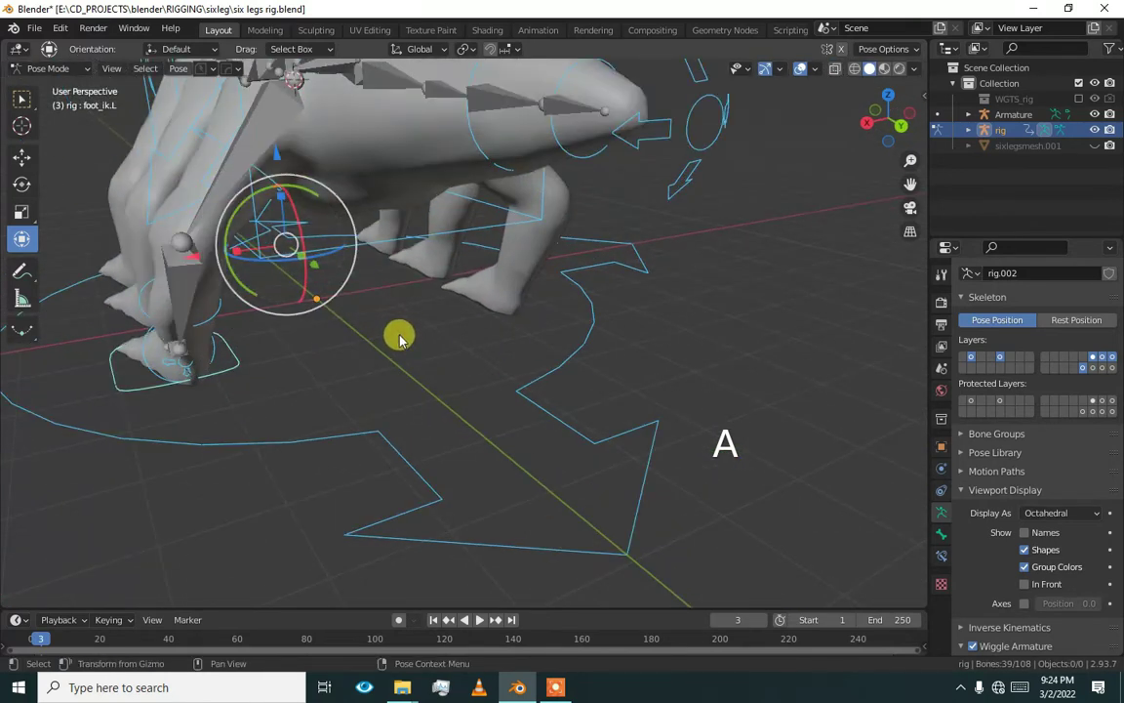
key(ctrl+Tab)
scroll(437, 326, down, 4)
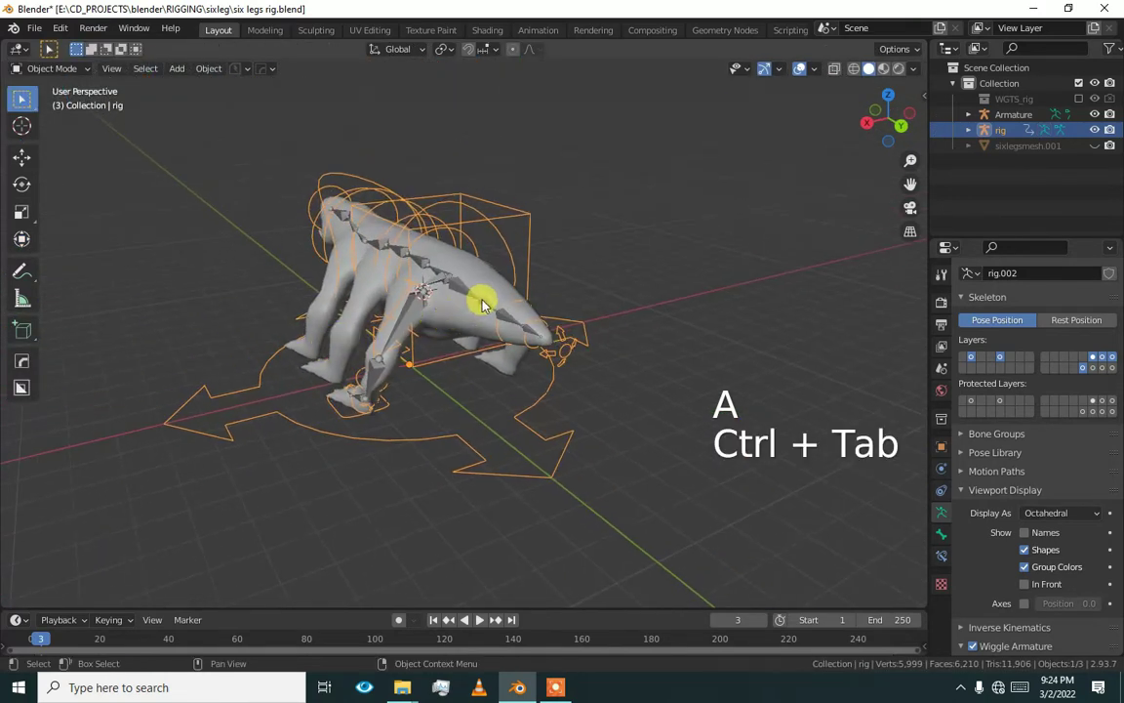
key(Delete)
- Open the Armature object in Edit Mode and select the bone connecting the hind leg to the spine
middle_drag(452, 283, 505, 296)
scroll(426, 342, up, 4)
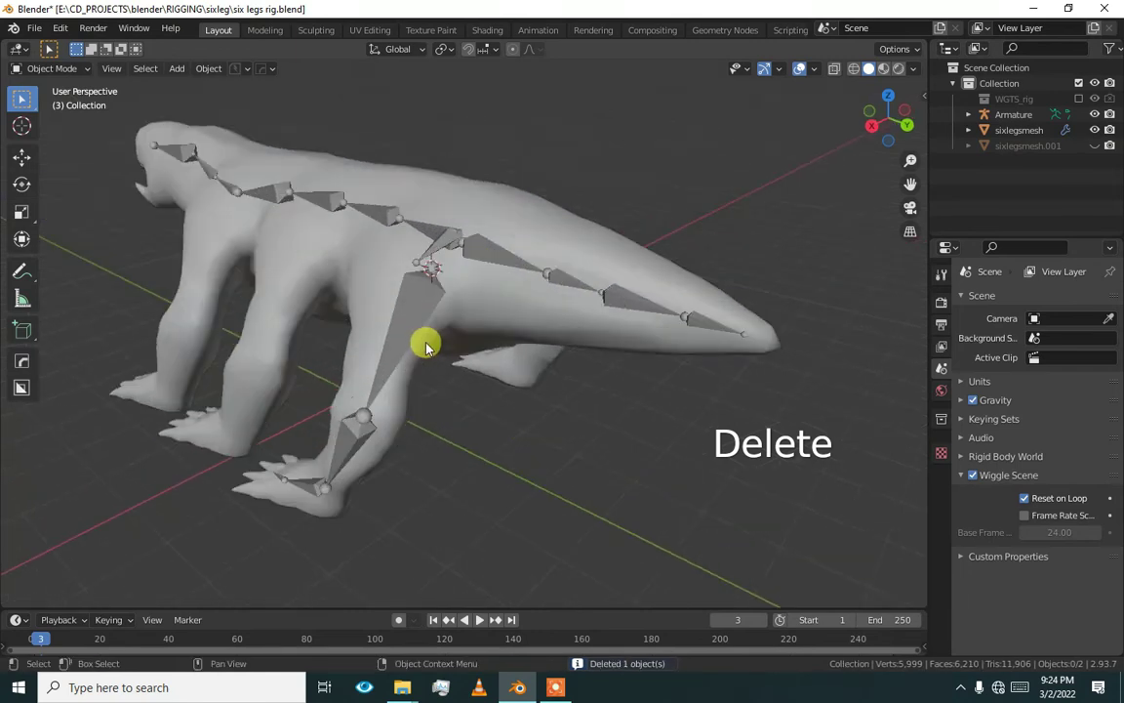
click(425, 342)
key(Tab)
click(413, 334)
click(414, 334)
click(414, 334)
key(Tab)
click(297, 346)
- Try to symmetrize the hind leg chain together with the connecting and spine bones, and undo the mirroring
alt+middle_drag(337, 288, 466, 291)
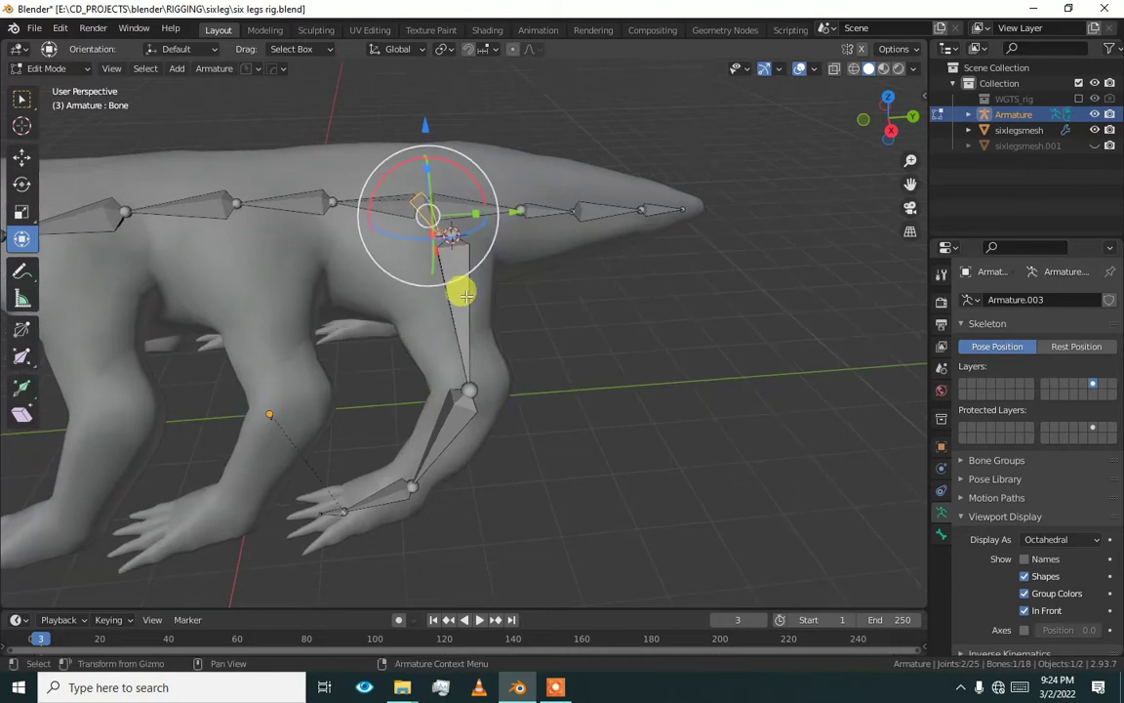
alt+middle_drag(449, 313, 439, 284)
scroll(494, 273, up, 2)
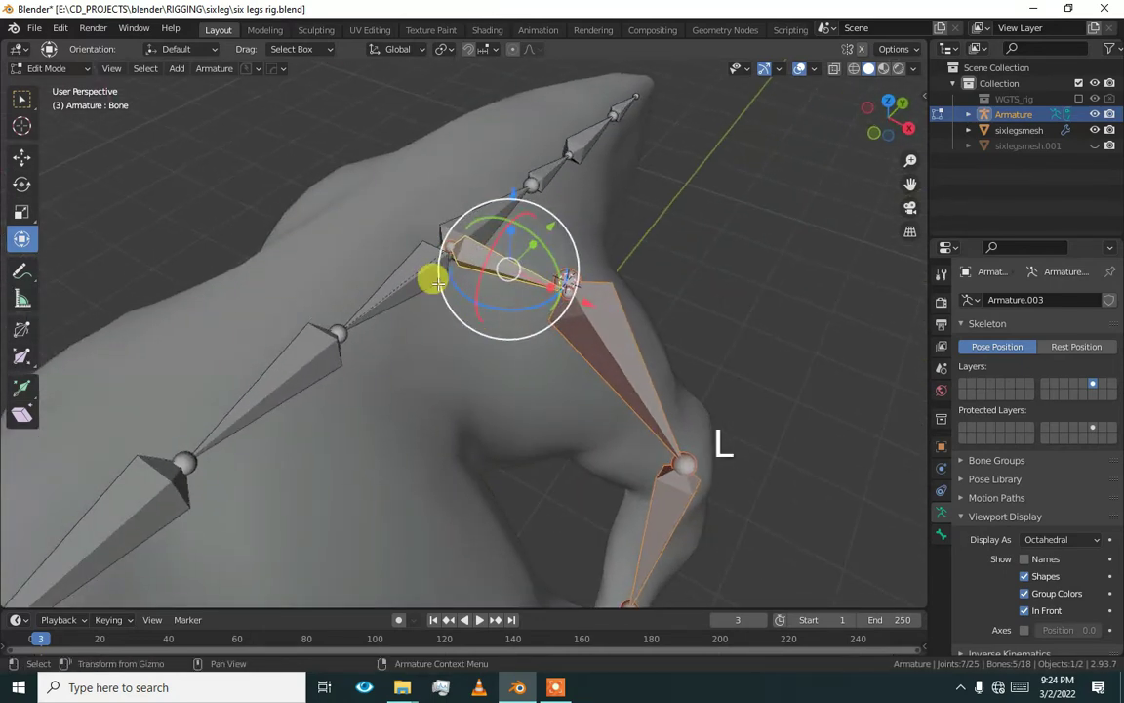
shift+click(425, 307)
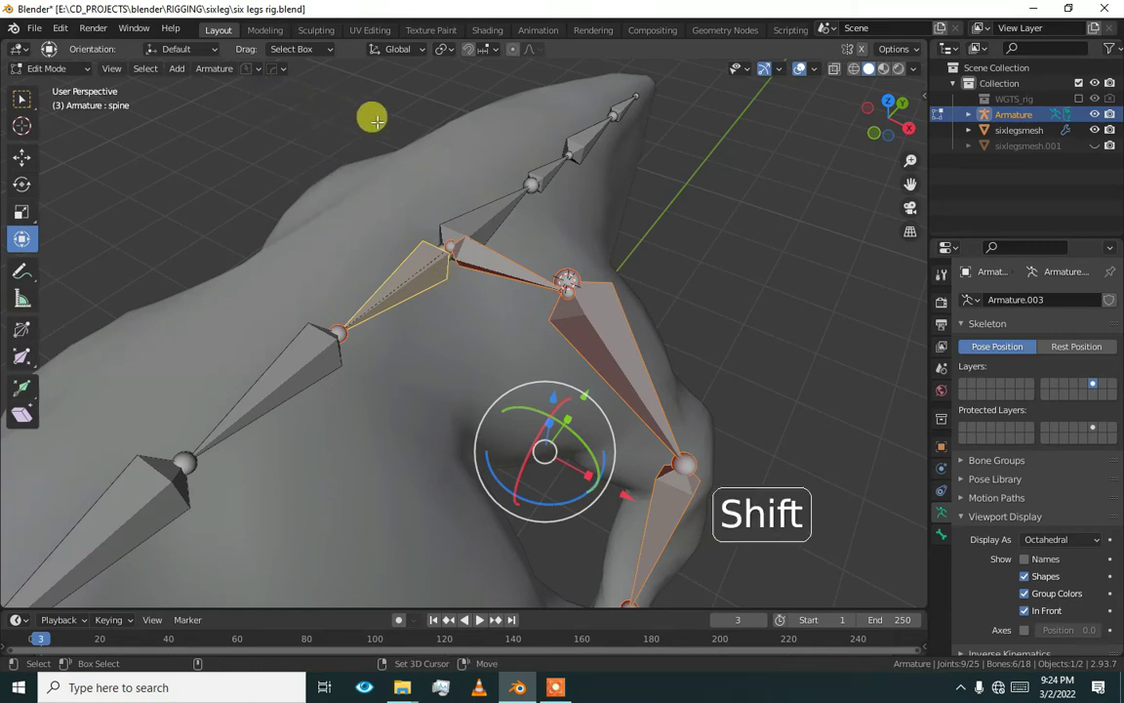
right_click(376, 120)
click(317, 228)
middle_drag(318, 228, 460, 248)
click(487, 253)
scroll(475, 262, up, 4)
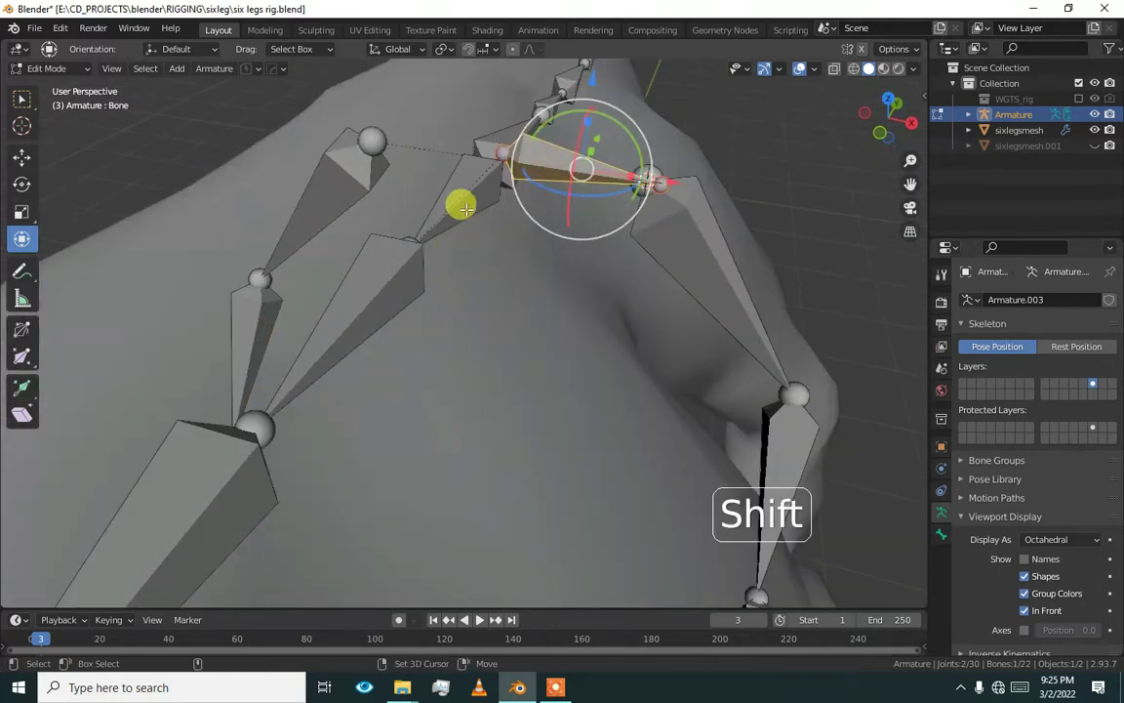
shift+click(432, 194)
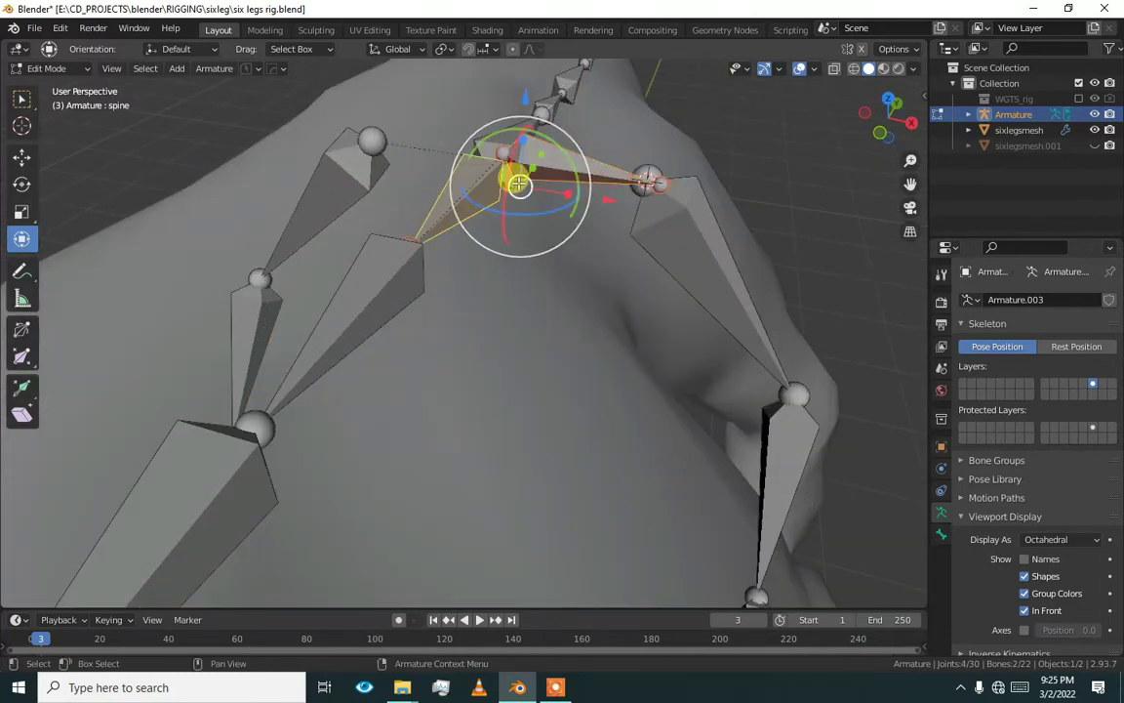
key(ctrl+z)
key(ctrl+z)
key(ctrl+z)
key(ctrl+z)
key(ctrl+z)
- Rename the bone connecting the spine to thigh.L as an.l
click(537, 179)
click(678, 227)
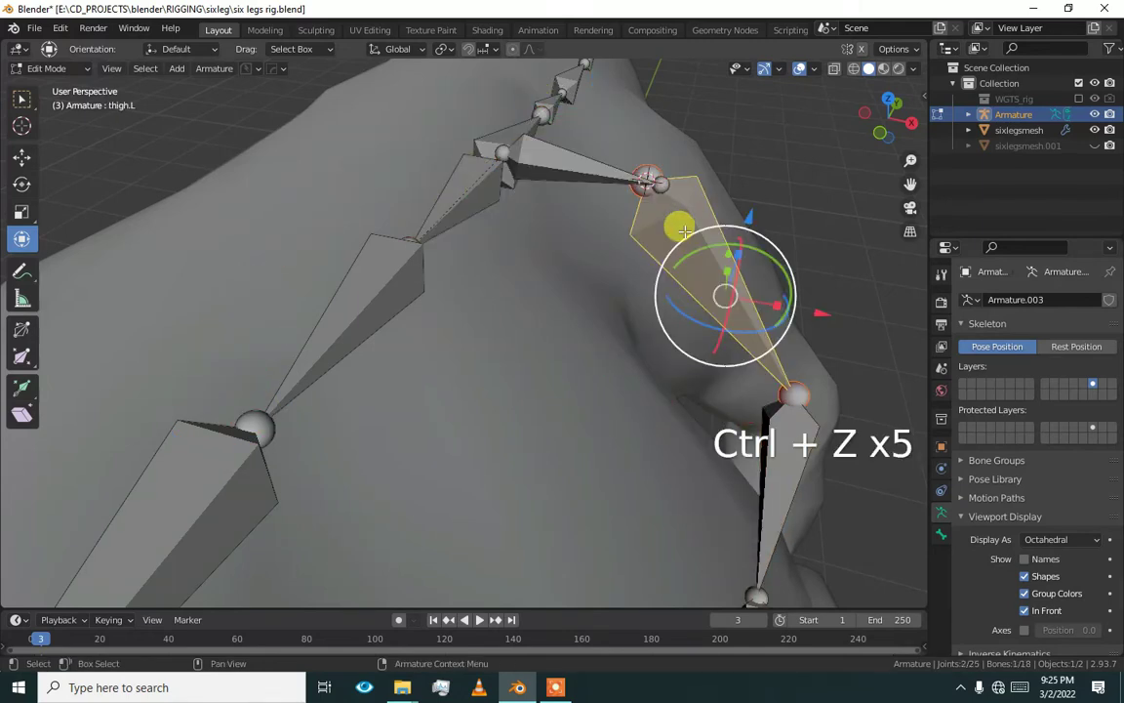
click(545, 158)
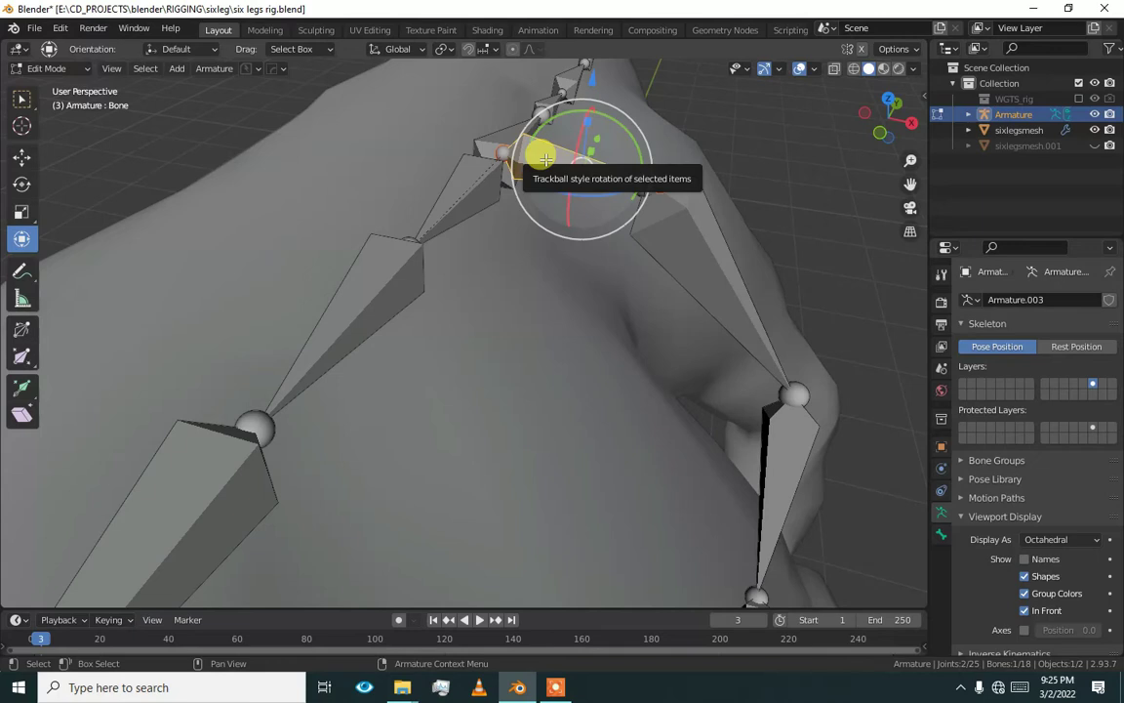
key(F2)
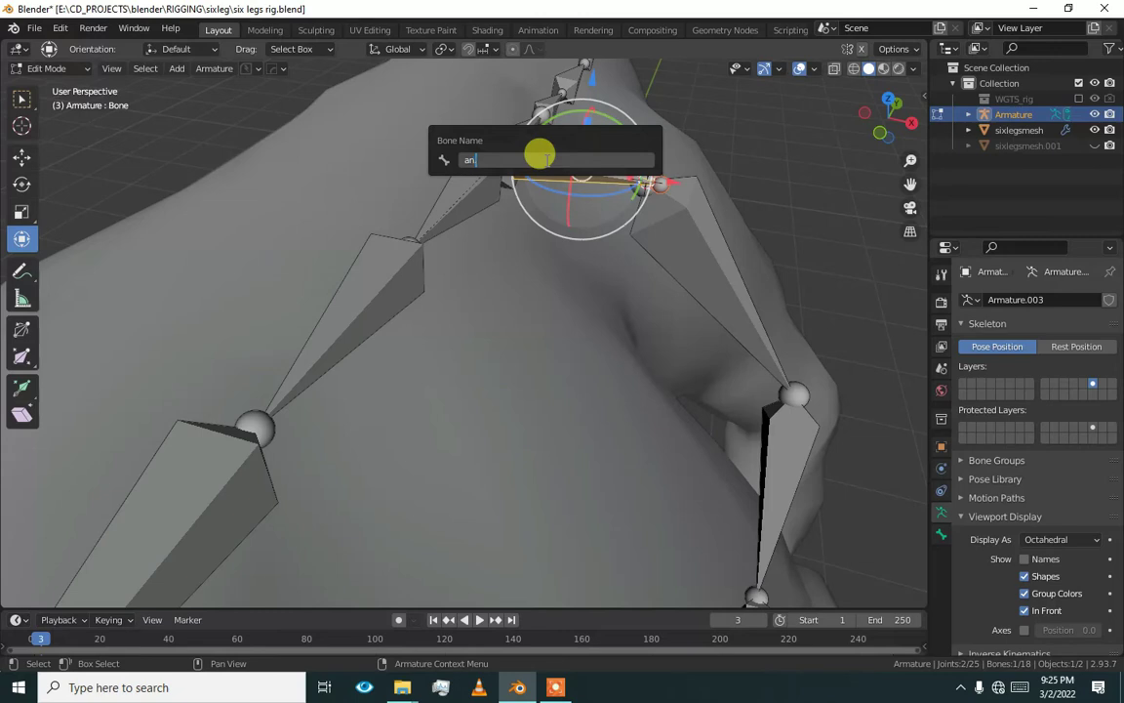
text(an.l)
key(Return)
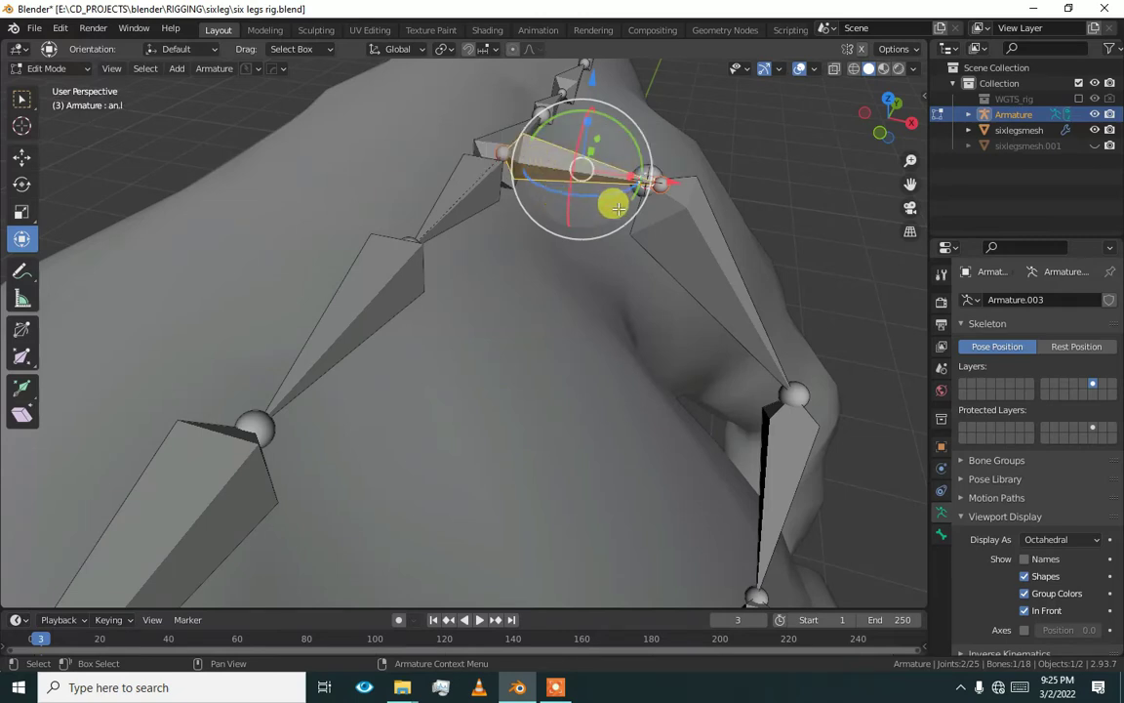
shift+middle_drag(619, 207, 532, 207)
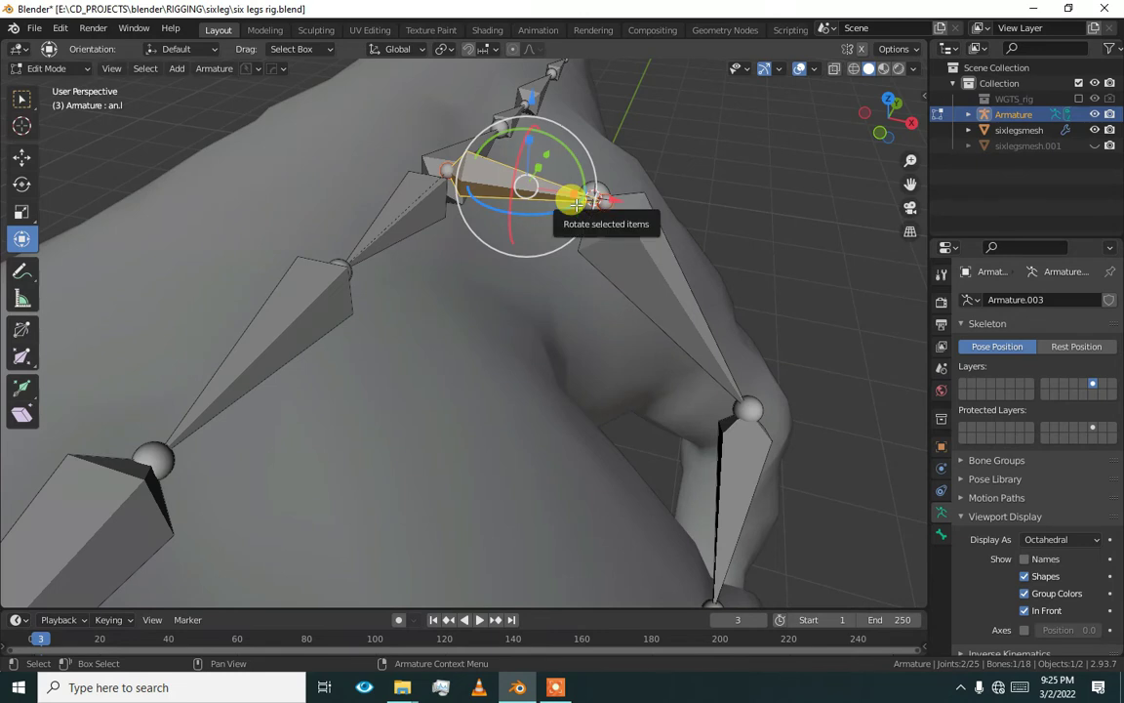
- Symmetrize the left hind leg chain together with its an.l connecting bone and the adjoining spine bone
key(l)
scroll(598, 239, down, 4)
mouse_move(616, 273)
alt+middle_down()
mouse_move(582, 273)
mouse_move(613, 271)
alt+middle_up()
scroll(475, 208, up, 3)
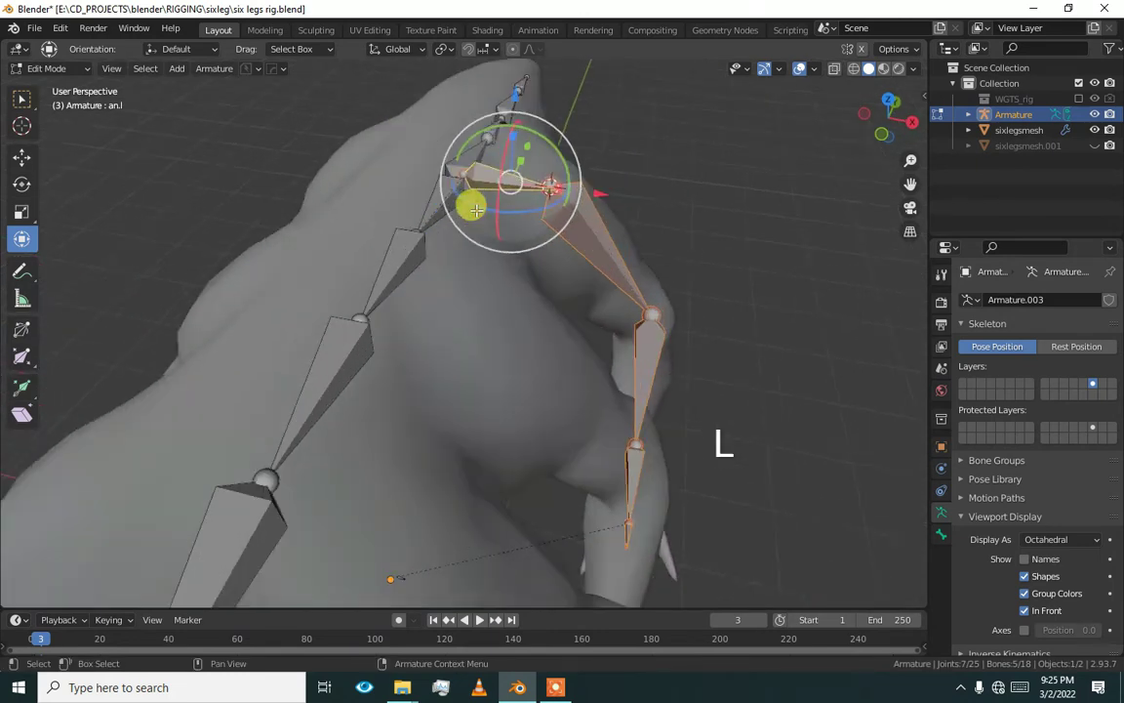
shift+click(432, 171)
shift+middle_drag(429, 201, 500, 270)
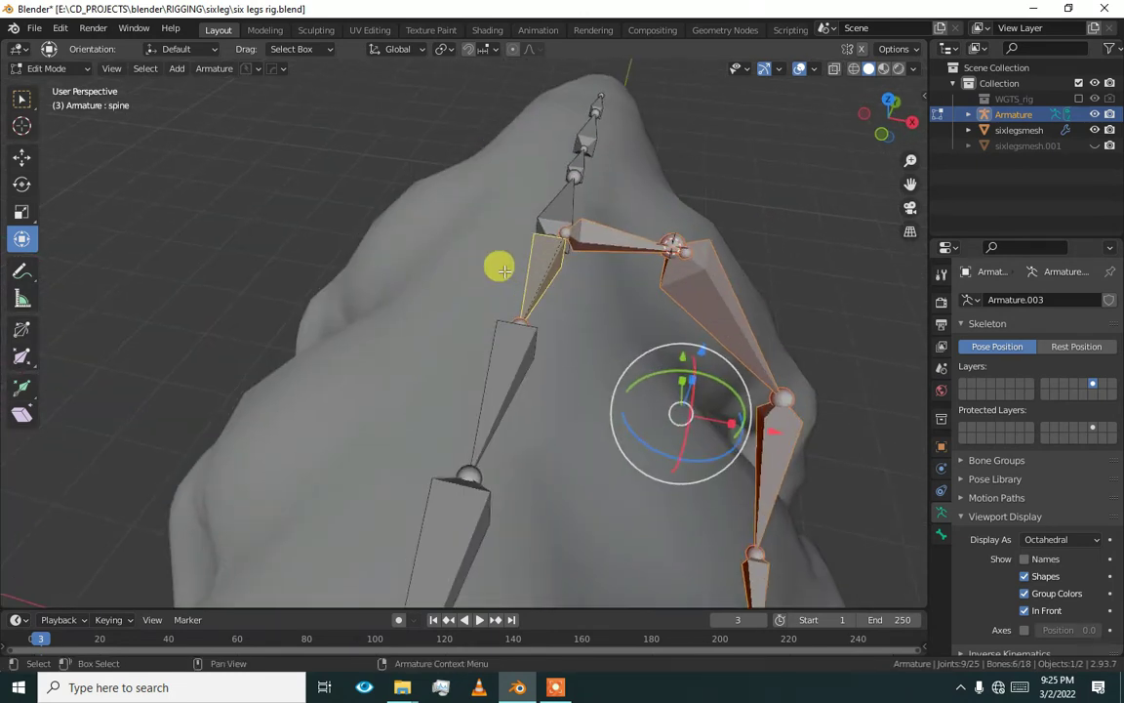
right_click(446, 168)
click(447, 168)
alt+middle_drag(409, 211, 115, 196)
scroll(390, 273, up, 5)
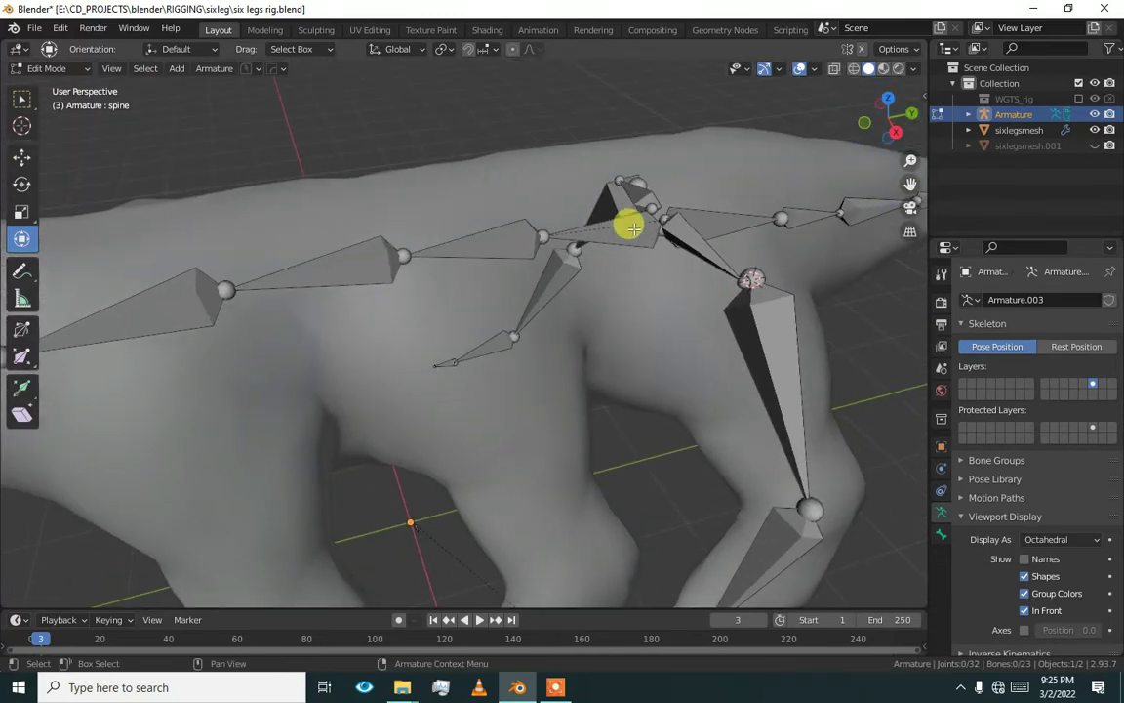
- Test the mirrored hind legs by transforming the hip spine bone in Pose Mode, and undo the pose change
click(631, 239)
alt+middle_drag(564, 233, 775, 361)
shift+middle_drag(695, 225, 683, 183)
key(ctrl+Tab)
click(661, 329)
click(665, 289)
click(651, 213)
drag(647, 206, 656, 252)
key(ctrl+z)
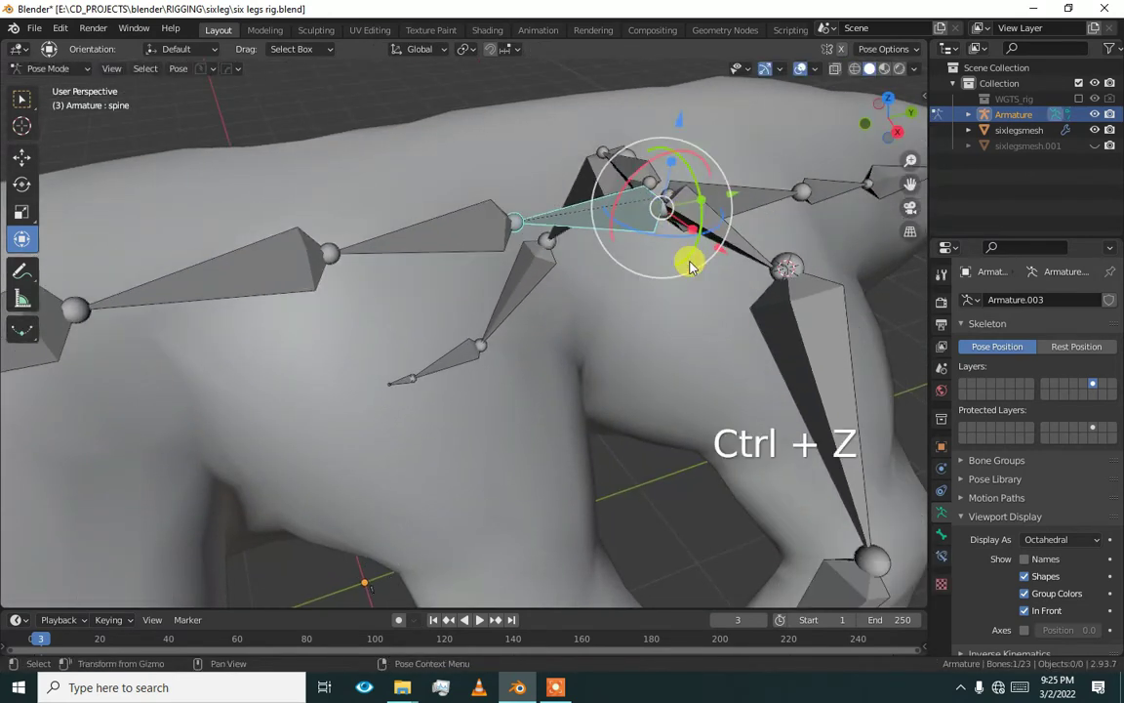
scroll(519, 260, down, 3)
alt+middle_drag(602, 269, 593, 283)
scroll(550, 284, up, 1)
alt+middle_drag(508, 437, 442, 380)
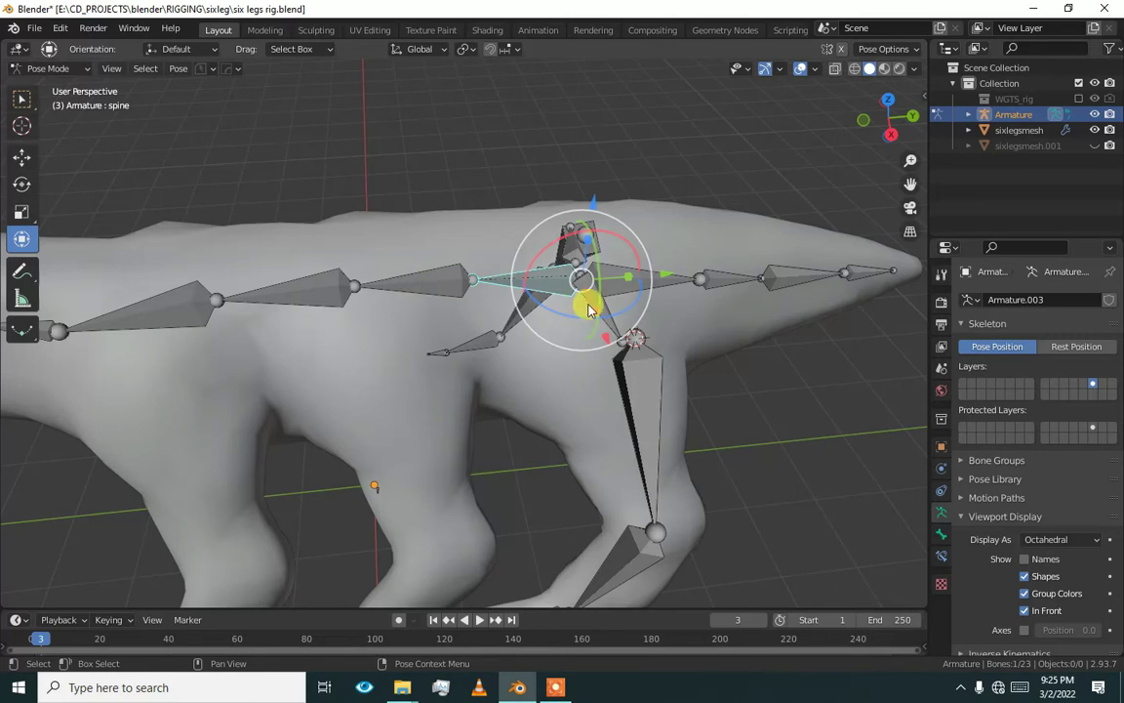
- Duplicate both hind leg chains with their connecting bones in Edit Mode and move the copies forward onto the middle legs
key(Tab)
click(488, 296)
alt+middle_drag(616, 301, 612, 303)
click(612, 303)
key(l)
key(l)
key(l)
middle_drag(680, 477, 687, 319)
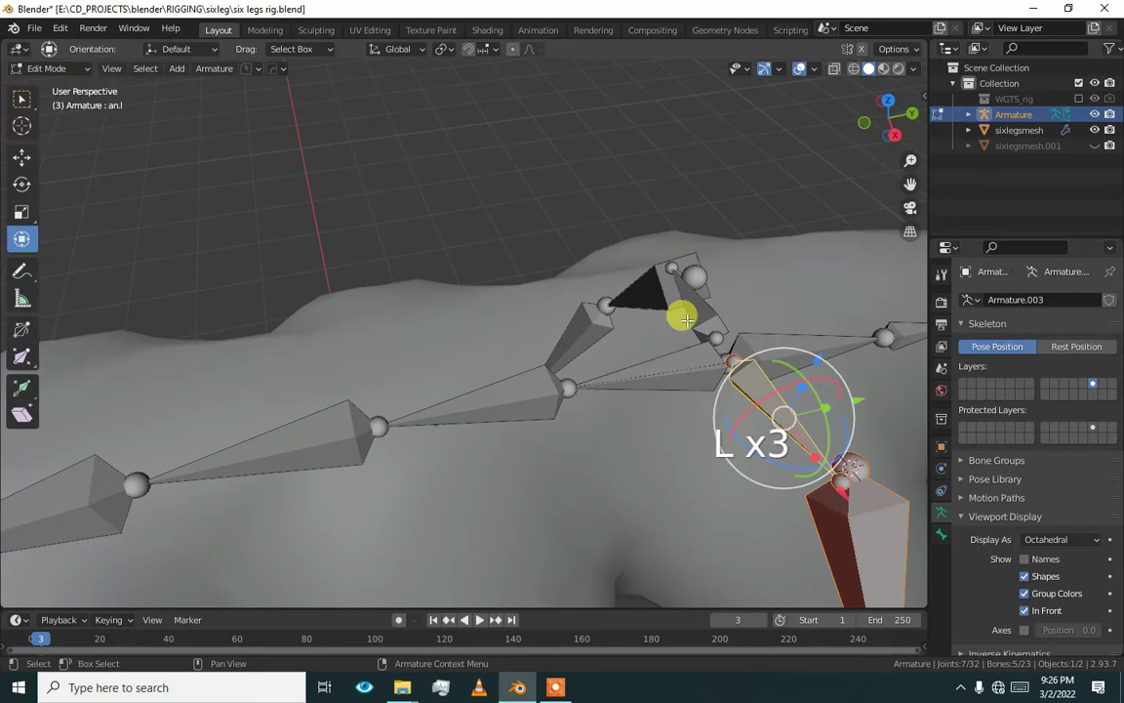
key(l)
middle_drag(634, 283, 605, 273)
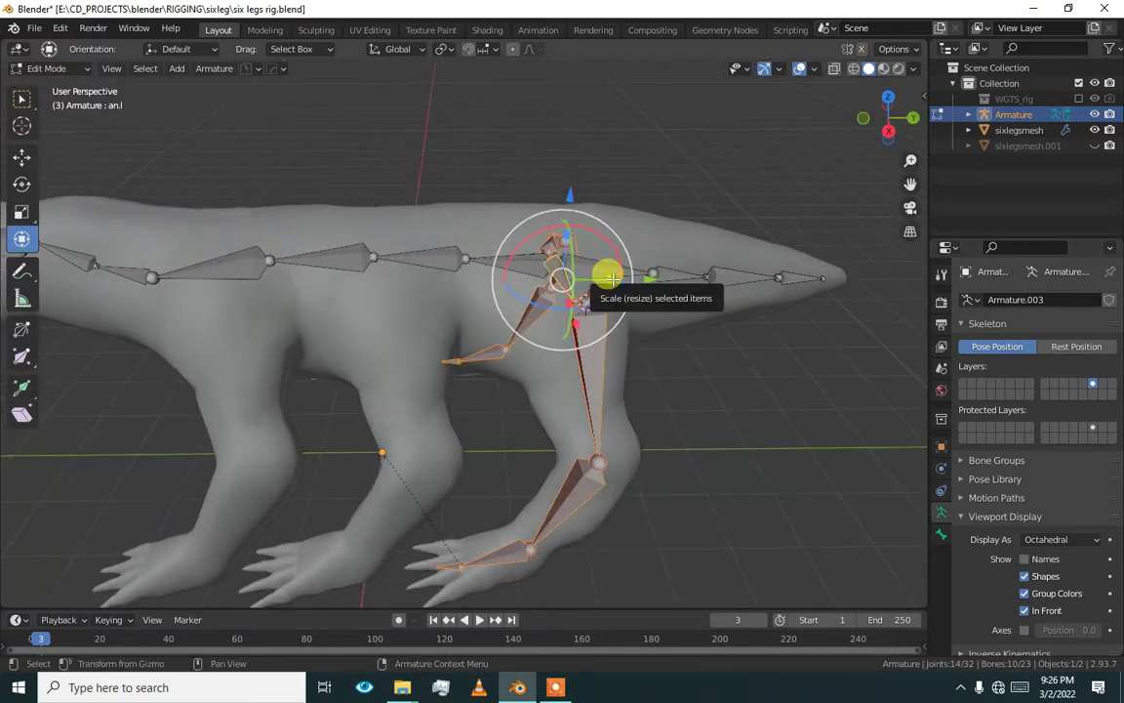
key(shift+d)
right_click(637, 303)
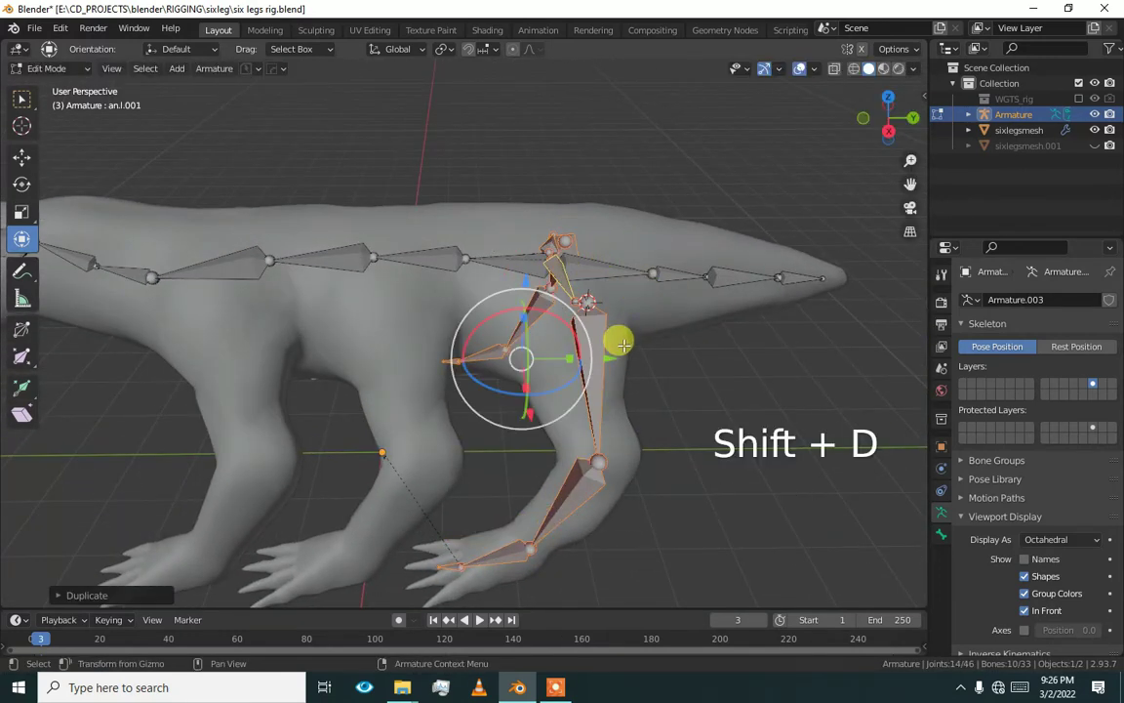
drag(609, 353, 456, 353)
key(KP_3)
shift+middle_drag(452, 347, 341, 431)
drag(304, 445, 312, 439)
- Parent the two connecting bones of the middle legs to spine.001 with Keep Offset
alt+middle_drag(318, 341, 548, 311)
click(438, 351)
shift+click(376, 270)
shift+click(532, 318)
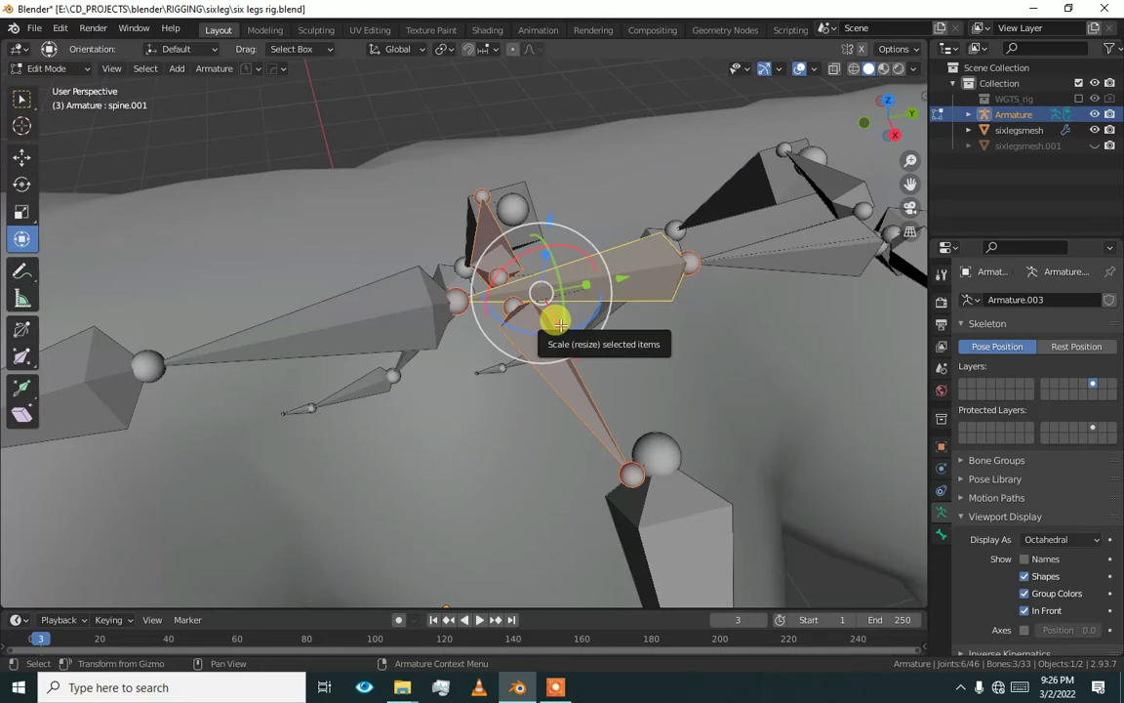
key(ctrl+p)
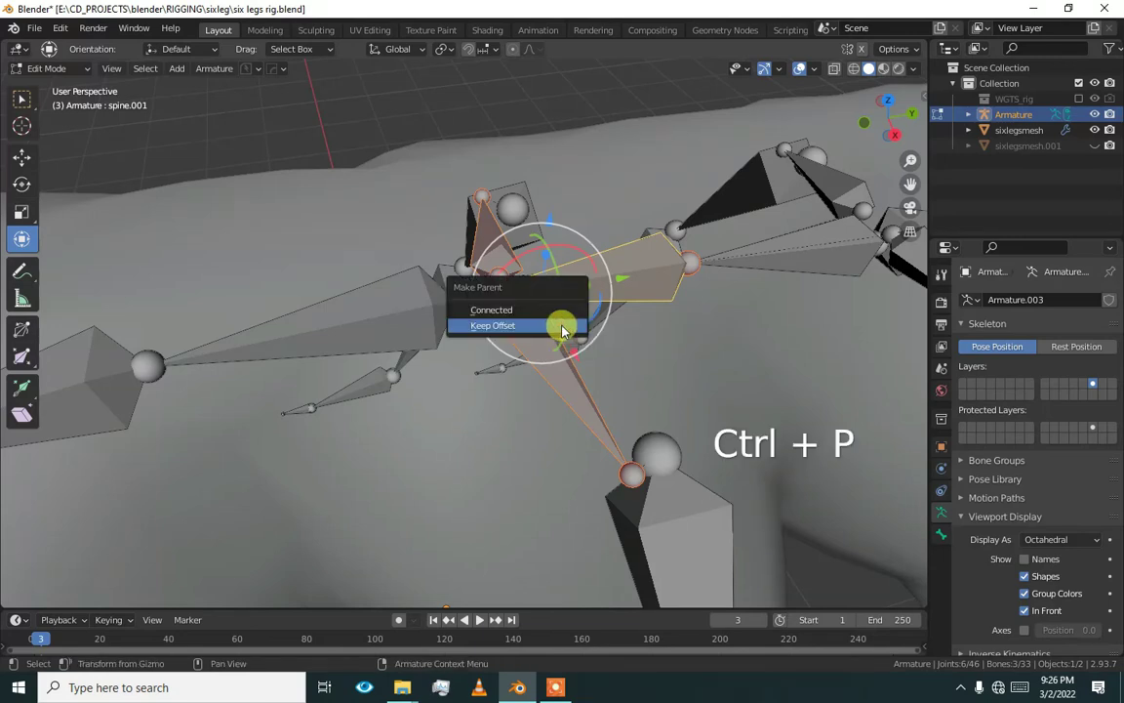
click(566, 321)
click(510, 341)
click(539, 281)
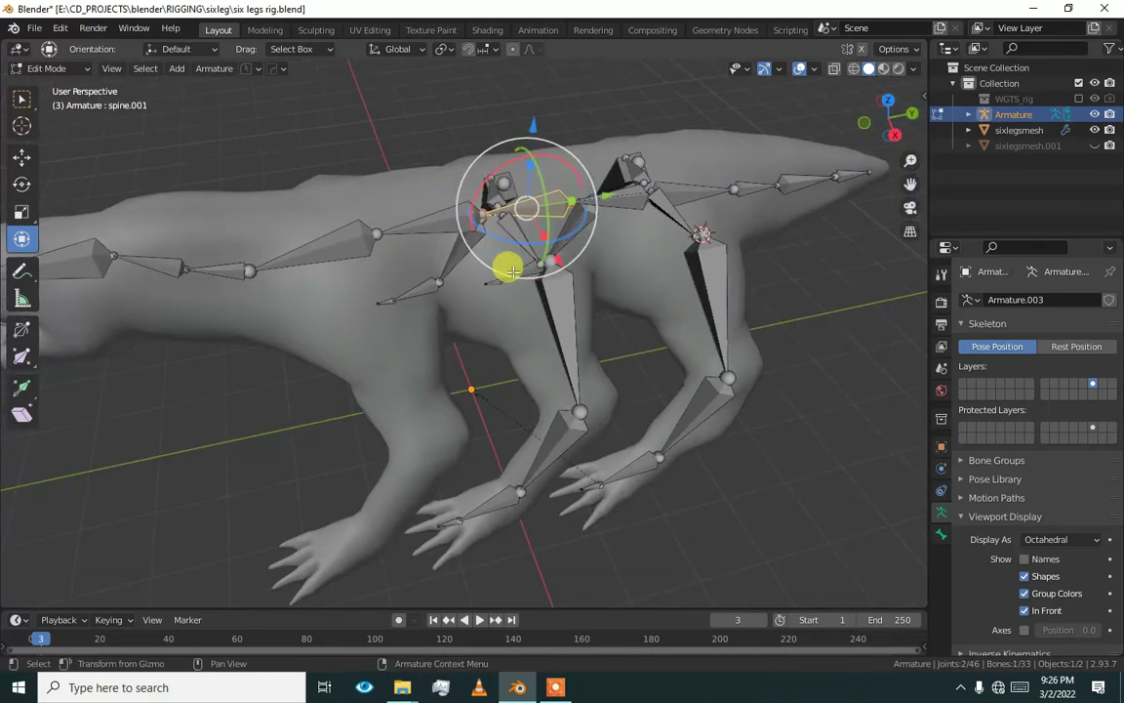
- Duplicate both middle leg chains with their connecting bones and move the copies forward onto the front legs
click(546, 294)
key(l)
alt+drag(510, 229, 632, 273)
key(l)
alt+drag(383, 225, 415, 213)
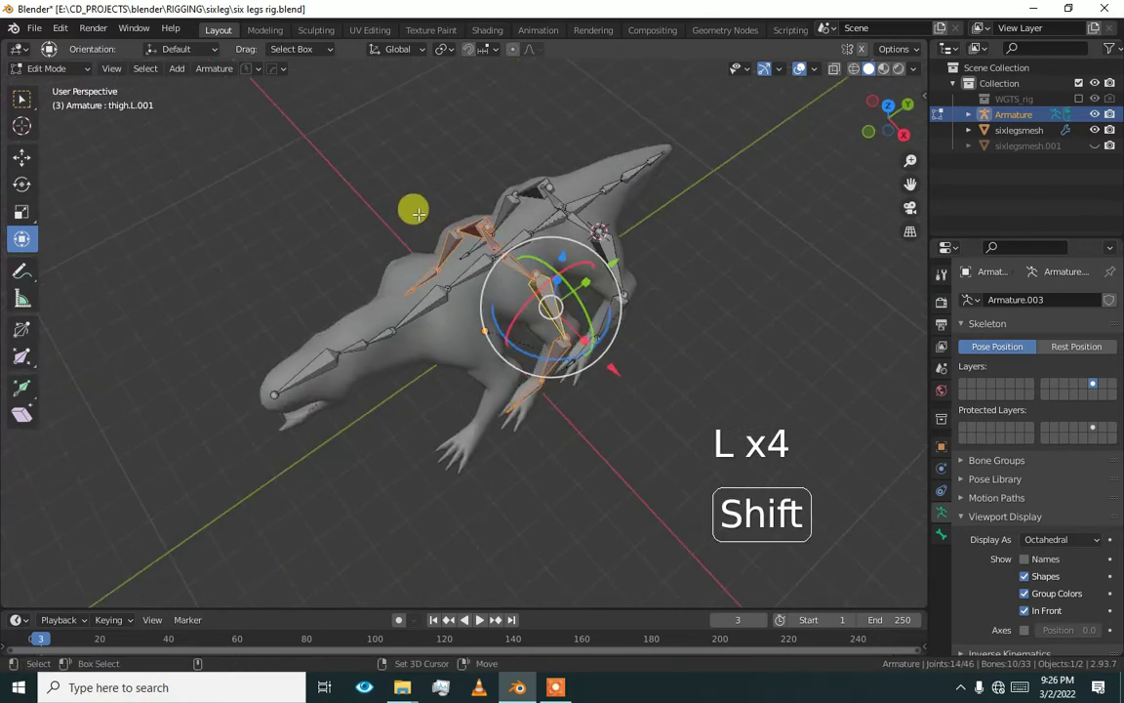
key(shift+d)
right_click(417, 211)
alt+drag(549, 221, 487, 162)
scroll(574, 286, up, 4)
drag(613, 248, 482, 255)
key(KP_3)
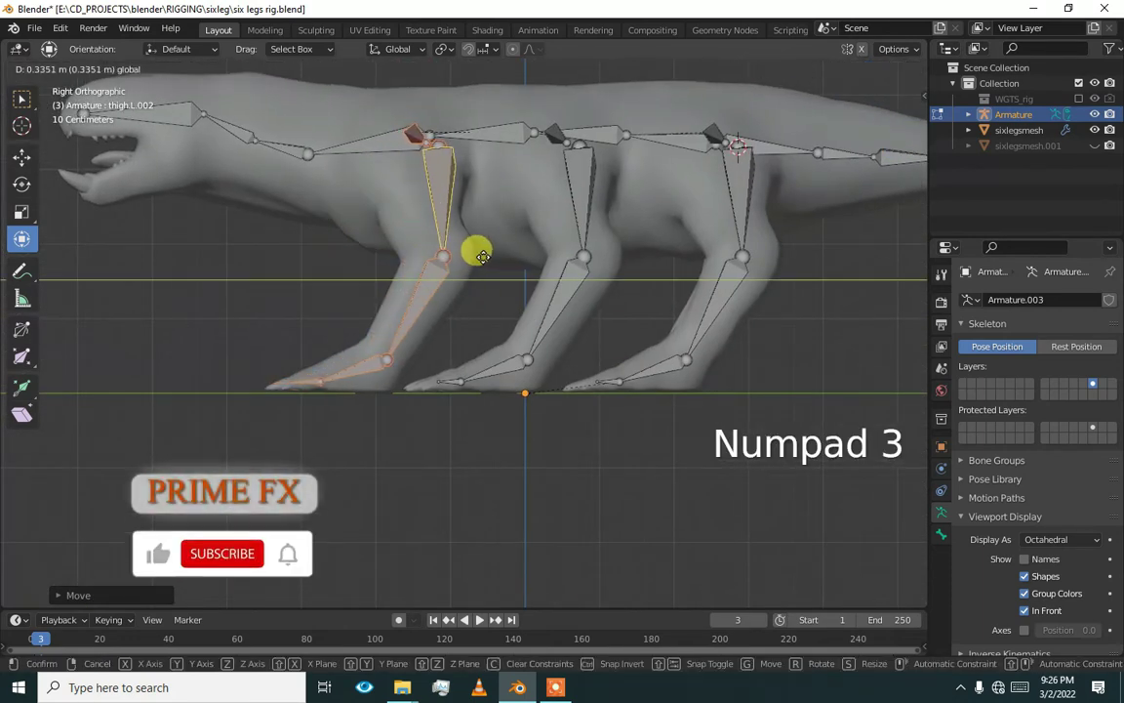
click(471, 251)
shift+middle_drag(454, 268, 467, 335)
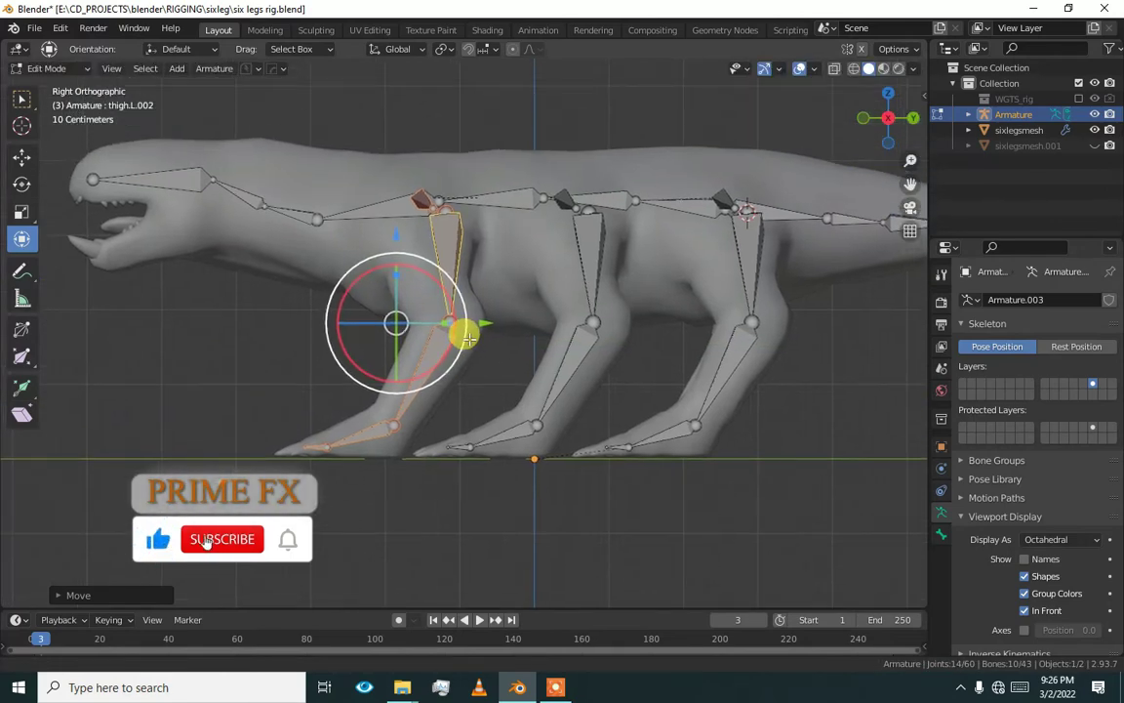
- Parent the front legs' connecting bones an.l.002 and an.r.002 to spine.003 with Keep Offset
alt+middle_drag(424, 271, 510, 330)
scroll(439, 301, up, 2)
middle_drag(444, 238, 434, 338)
click(419, 291)
click(414, 301)
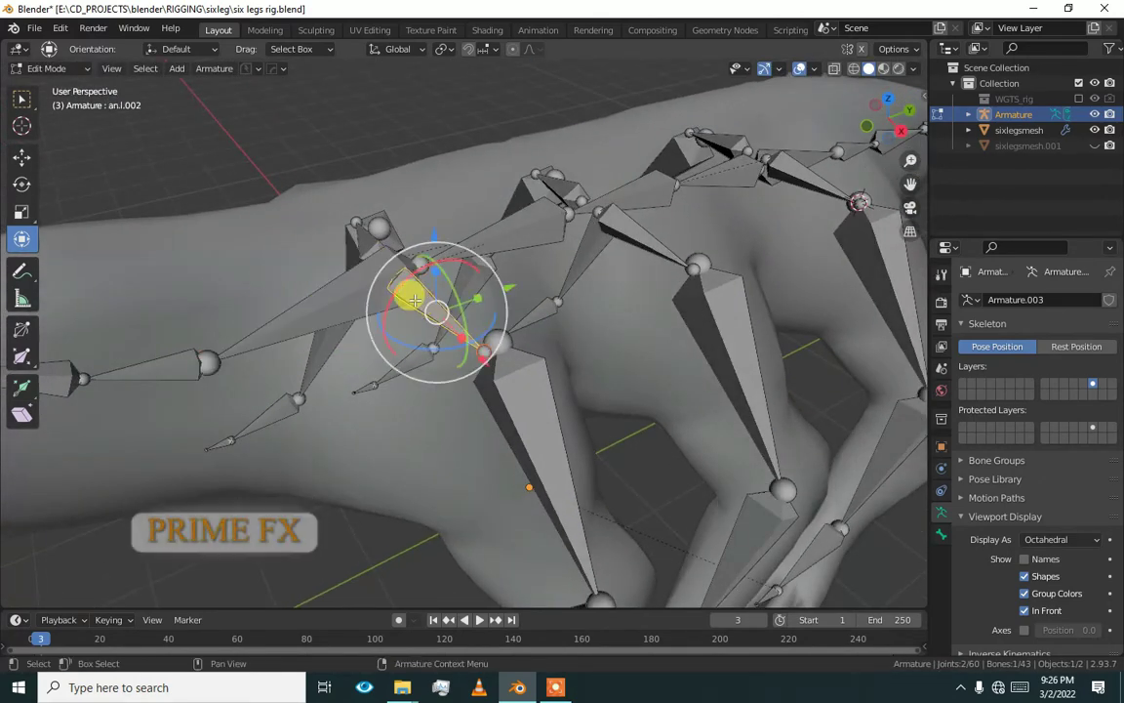
alt+middle_drag(374, 243, 401, 283)
click(416, 306)
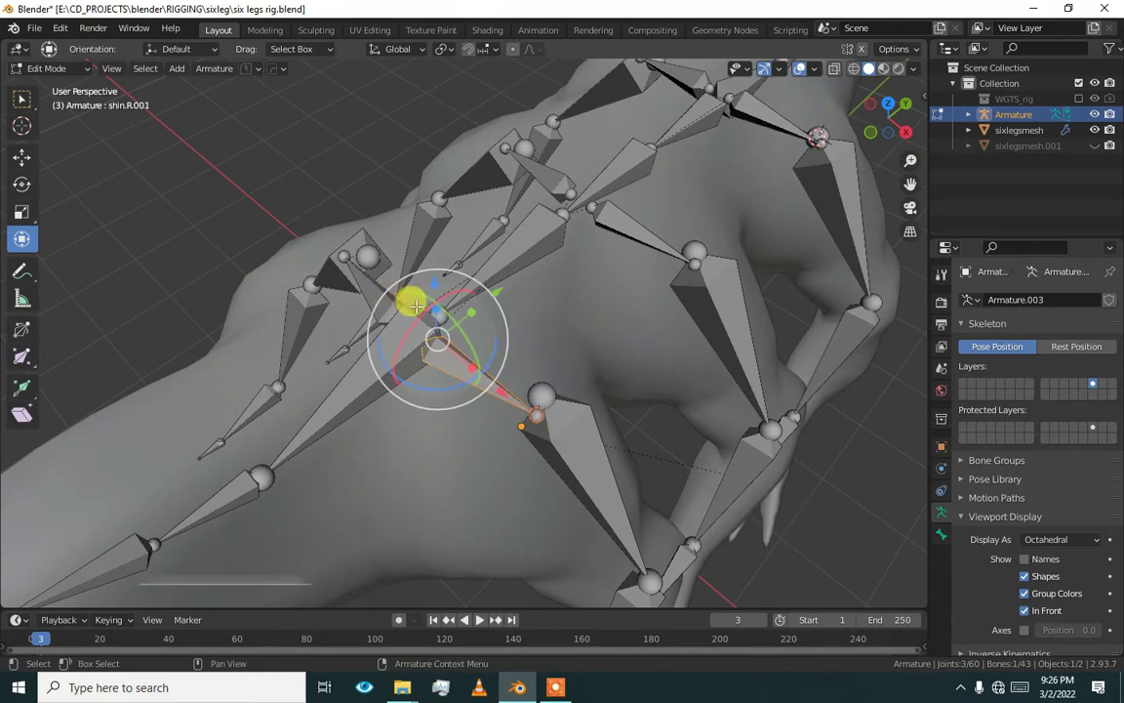
shift+click(394, 353)
shift+click(381, 304)
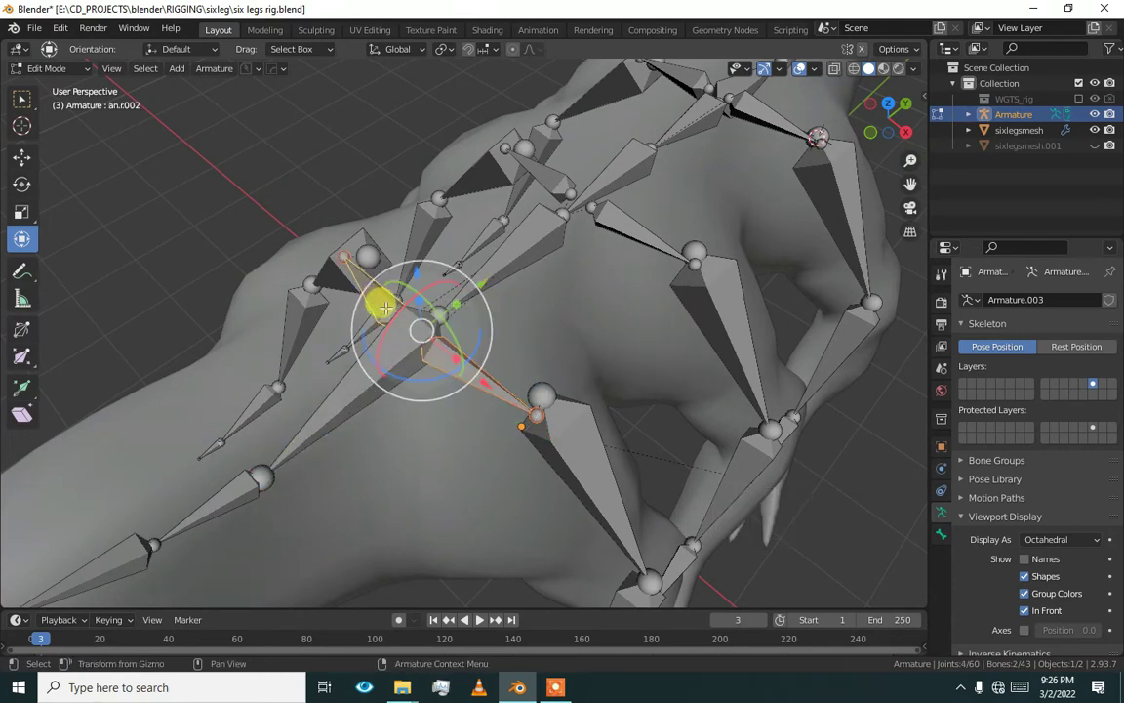
shift+click(373, 358)
key(ctrl+p)
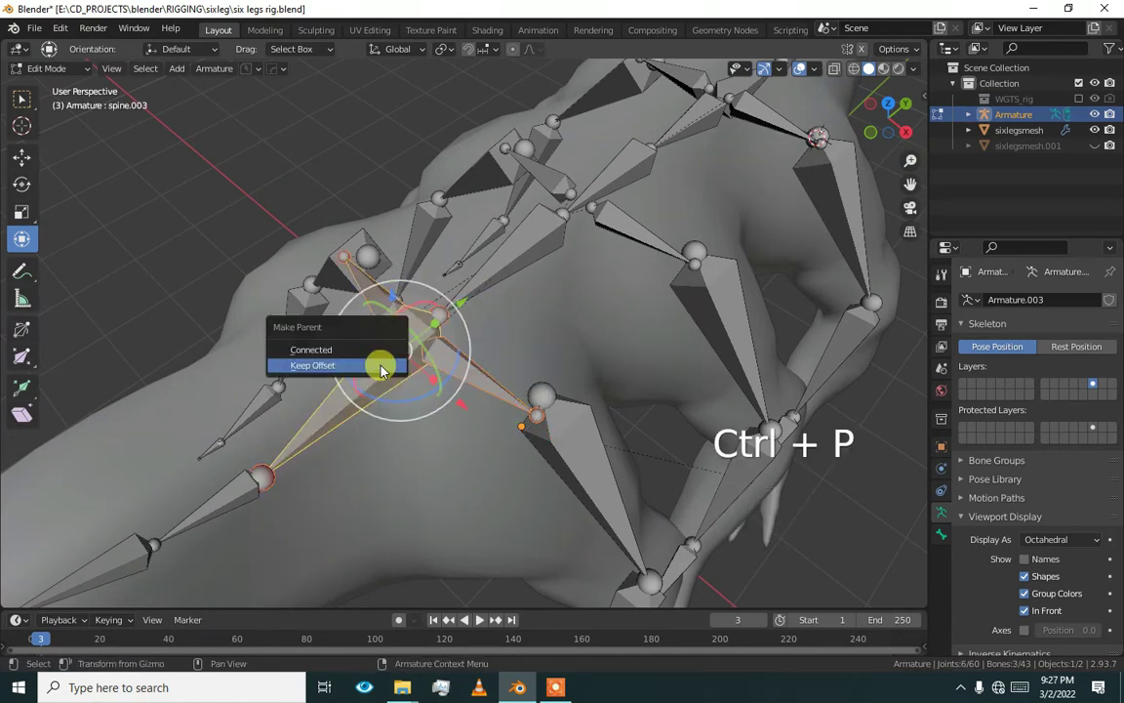
click(377, 366)
- Check the legs in Pose Mode by selecting the middle left shin bone, and return to Object Mode
scroll(423, 334, down, 4)
middle_drag(478, 406, 407, 321)
key(ctrl+Tab)
click(419, 415)
middle_drag(465, 404, 535, 289)
click(417, 369)
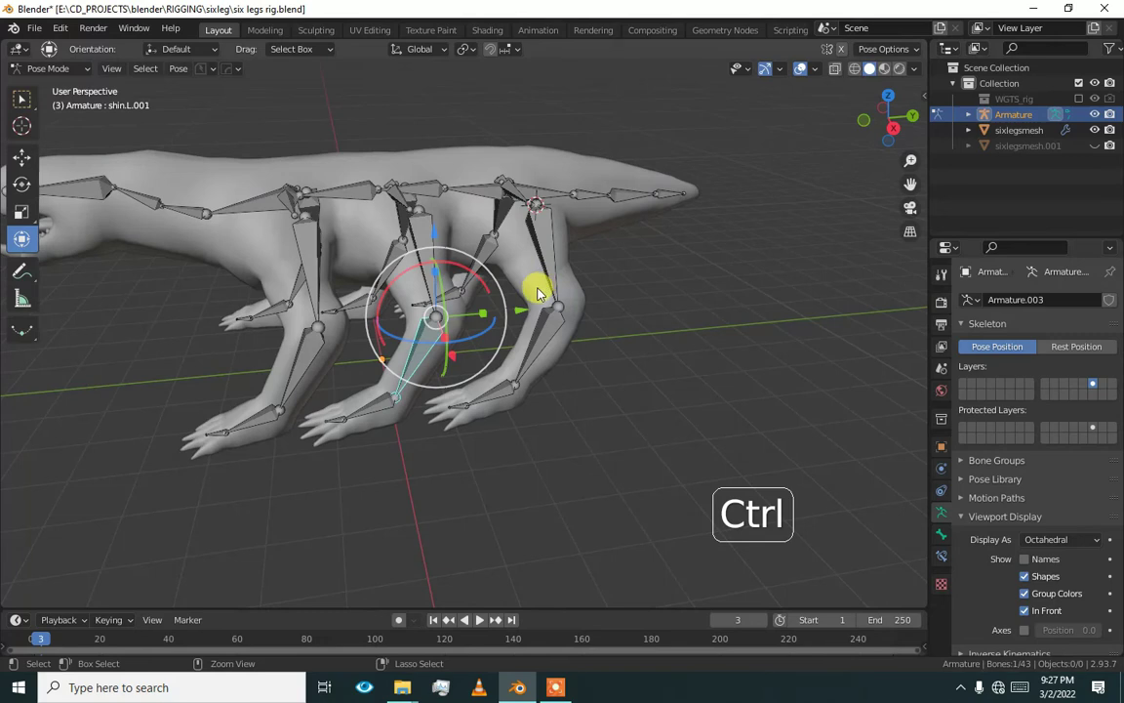
key(ctrl+Tab)
- Select the tail.001 bone in Pose Mode and examine its Rigify Type and Wiggle Bone settings and the armature's data settings
click(615, 196)
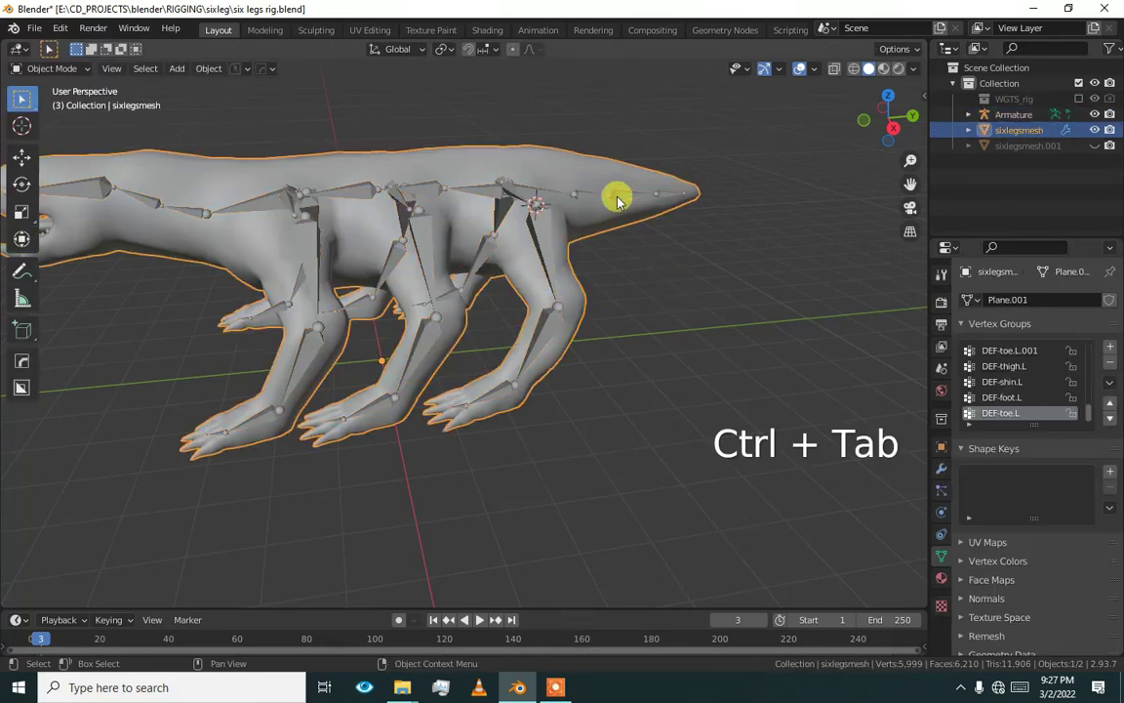
click(616, 198)
key(ctrl+Tab)
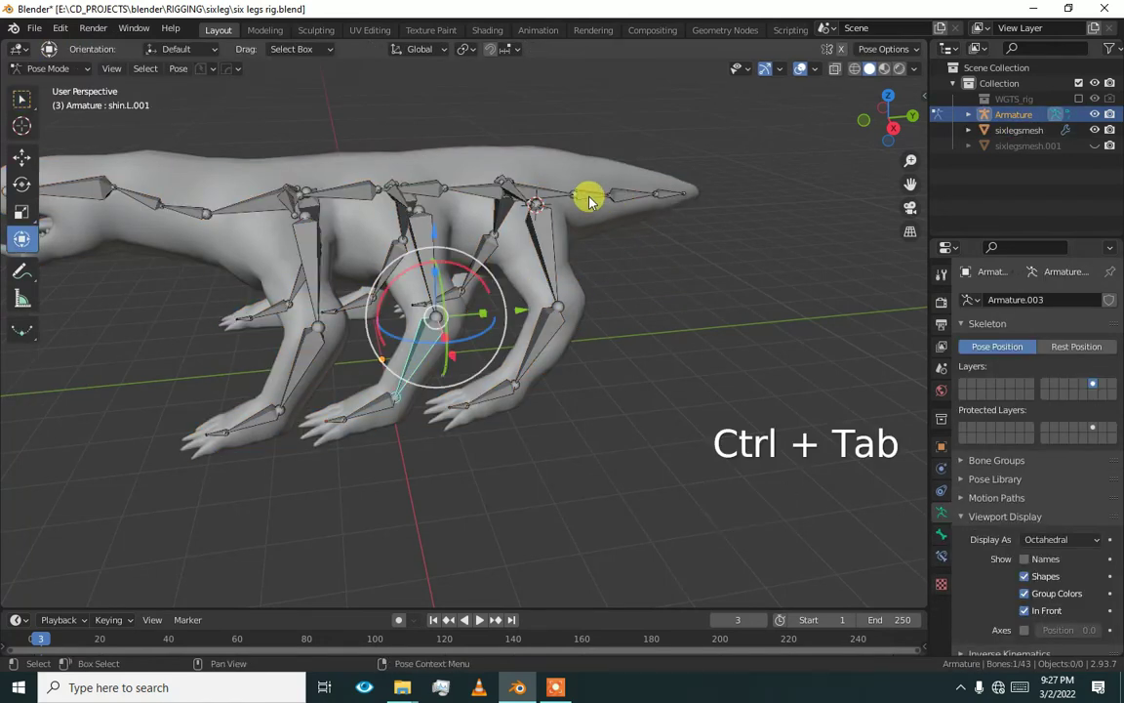
click(589, 200)
scroll(1026, 524, down, 4)
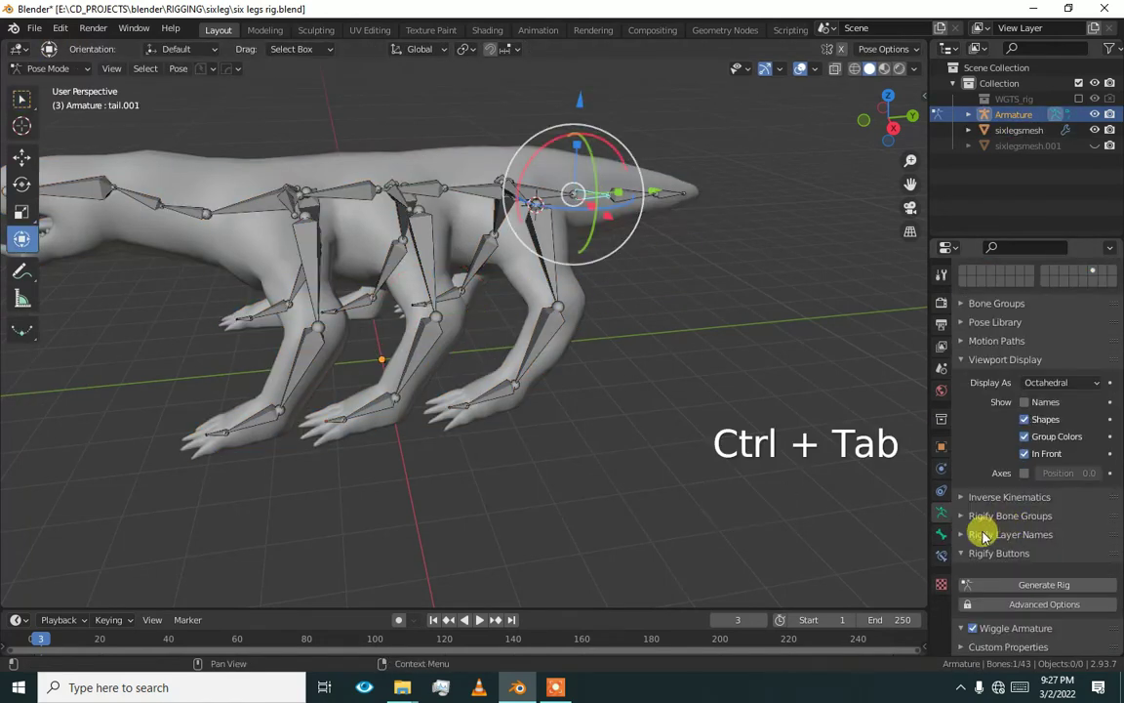
click(942, 536)
scroll(1005, 570, down, 4)
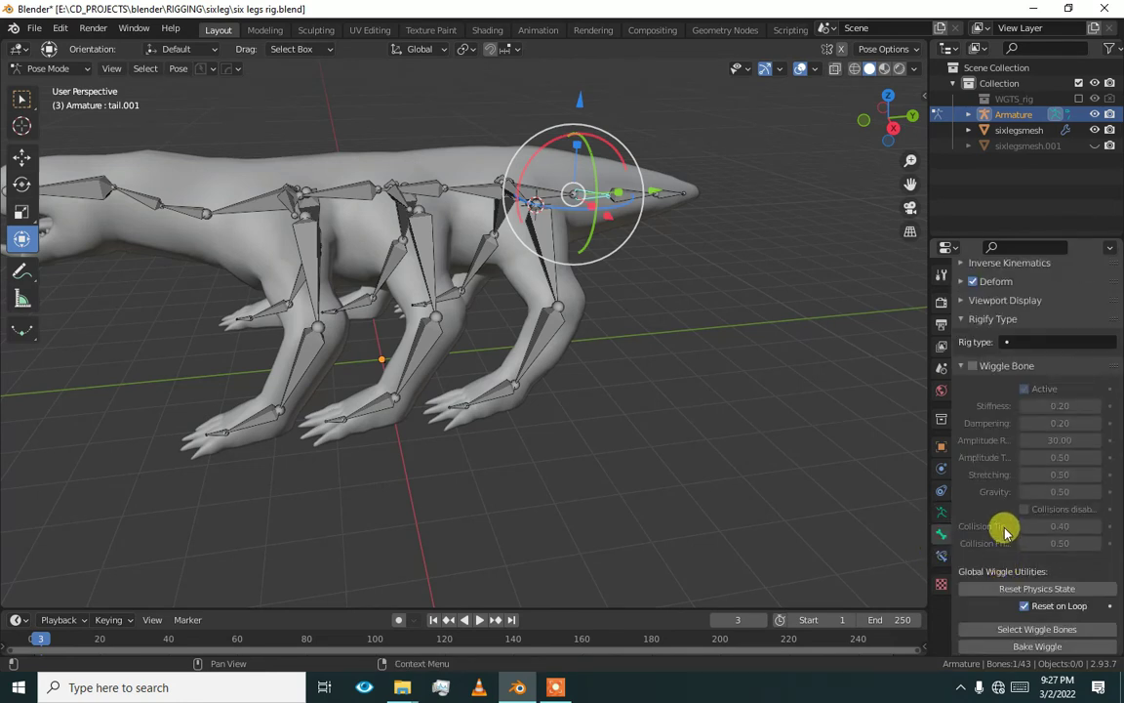
click(975, 319)
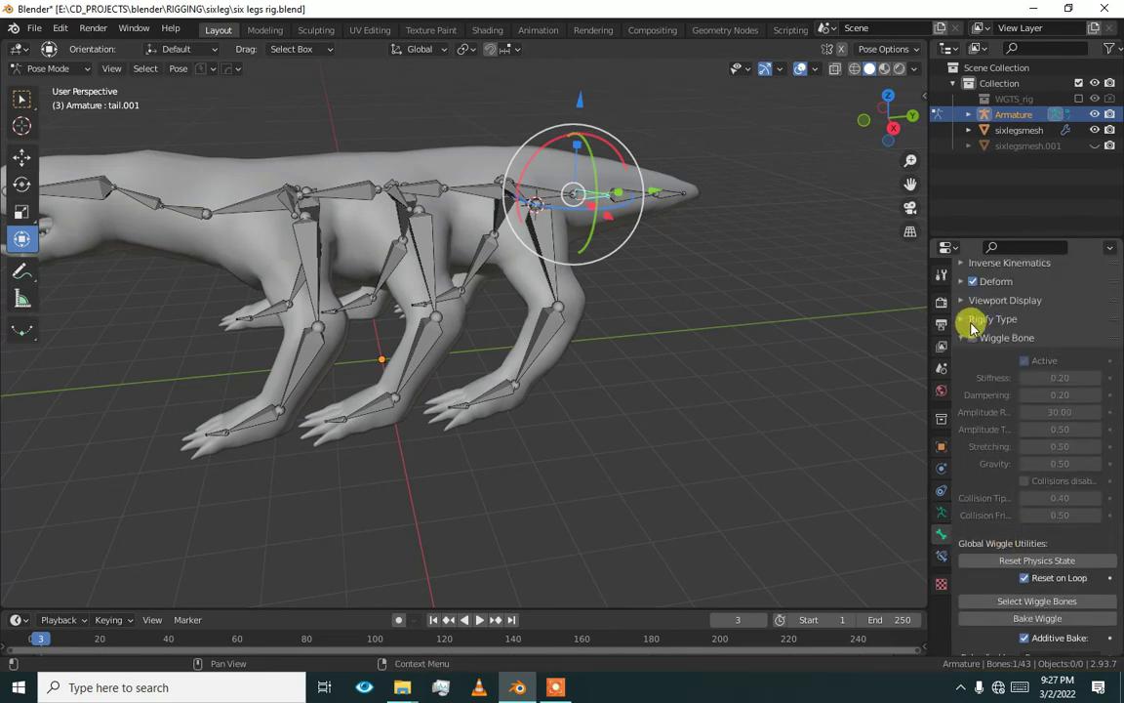
click(964, 337)
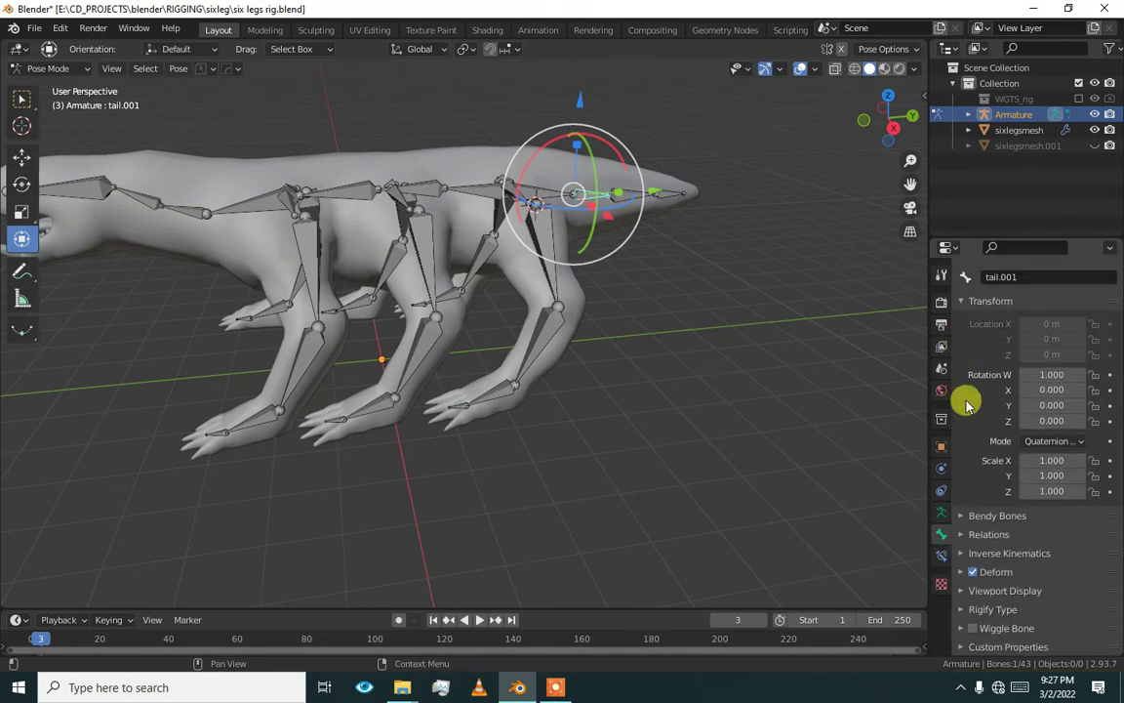
click(941, 514)
scroll(1073, 514, down, 4)
scroll(1073, 515, up, 4)
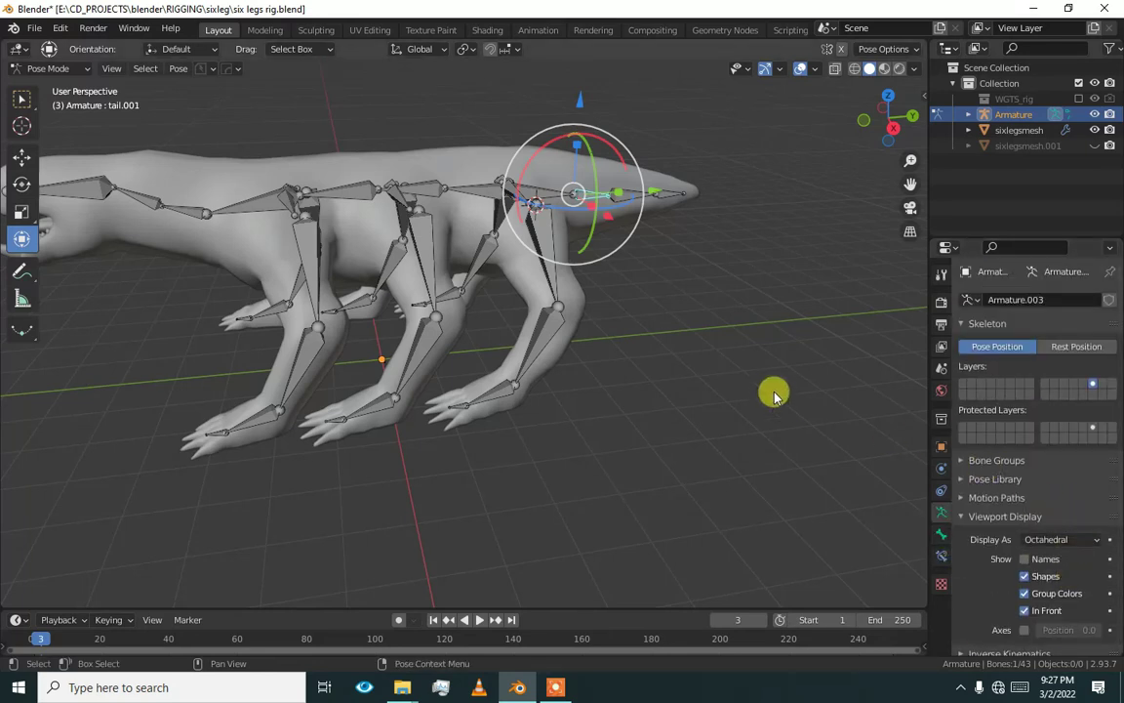
shift+middle_drag(617, 283, 502, 351)
scroll(423, 320, up, 4)
scroll(426, 318, down, 2)
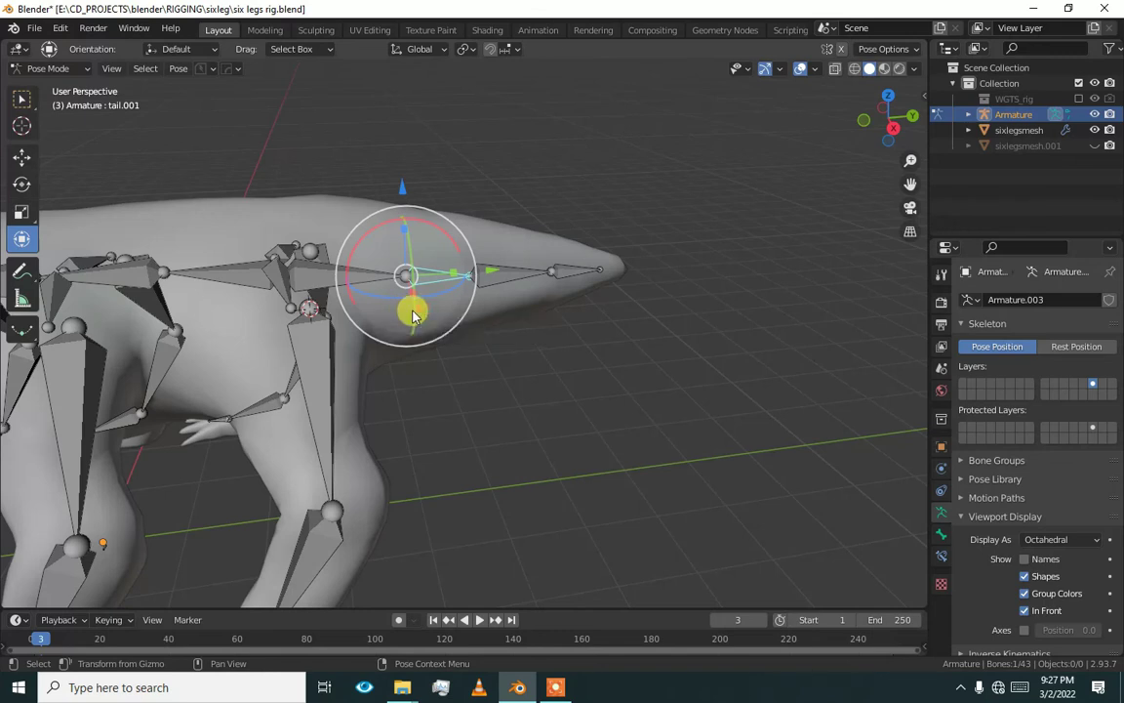
- Try to generate the Rigify rig from the six-legged armature in Object Mode
key(ctrl+Tab)
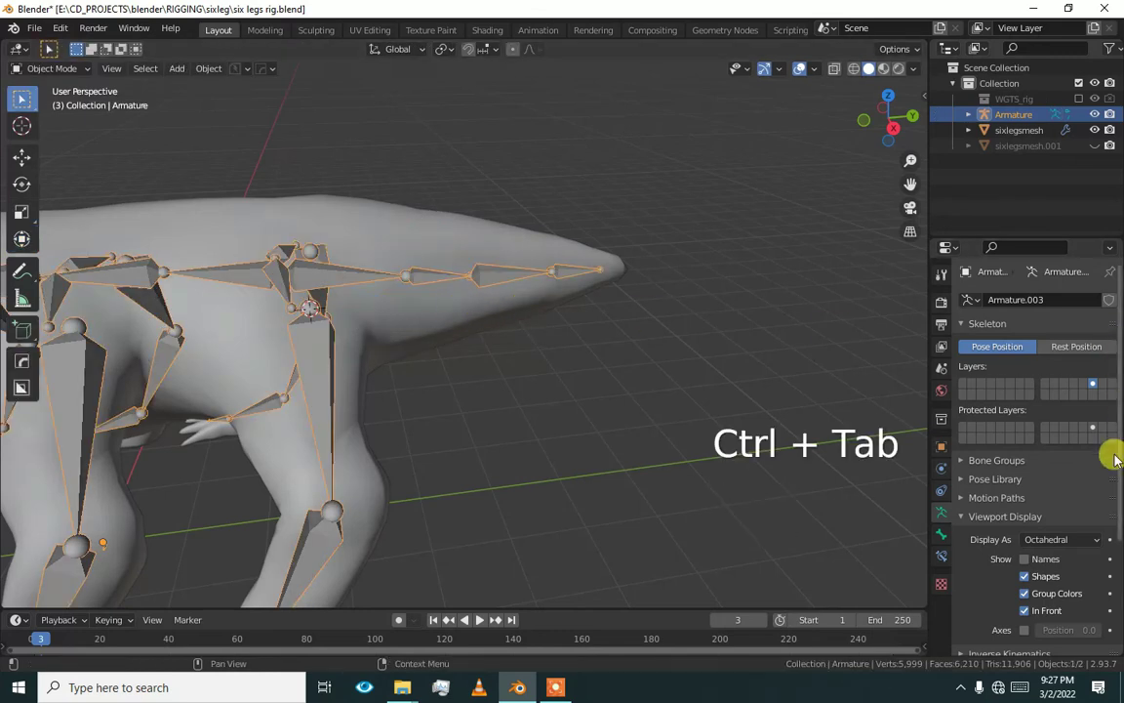
scroll(1015, 519, down, 5)
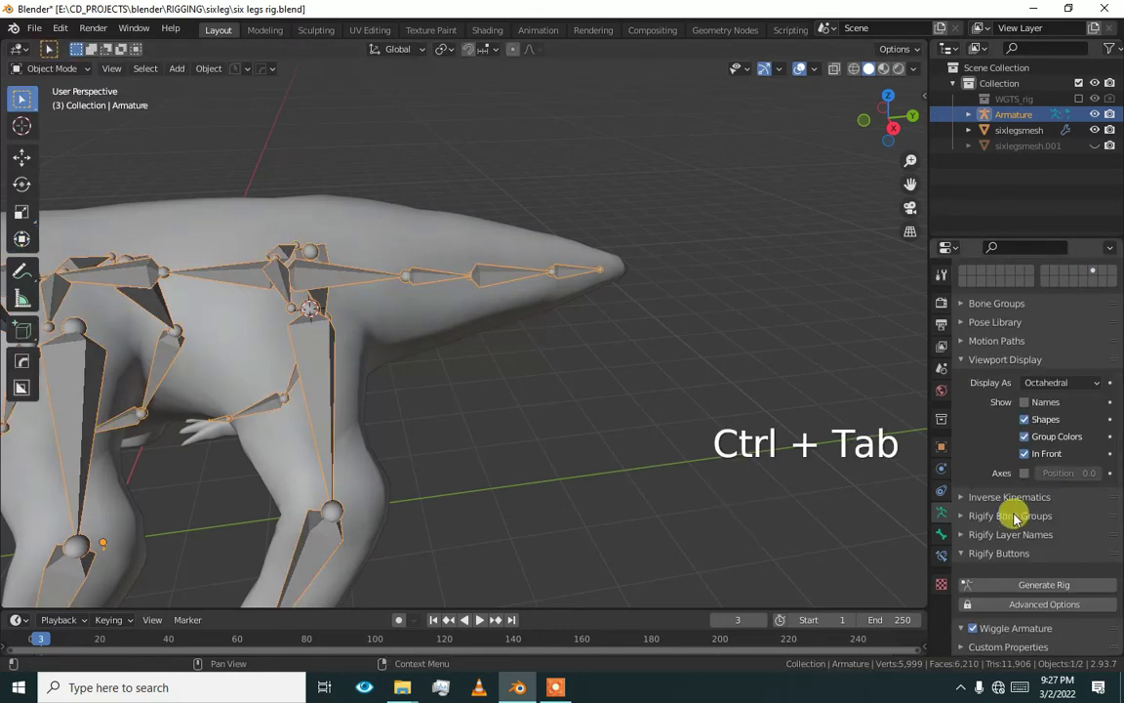
click(1049, 587)
scroll(778, 418, down, 3)
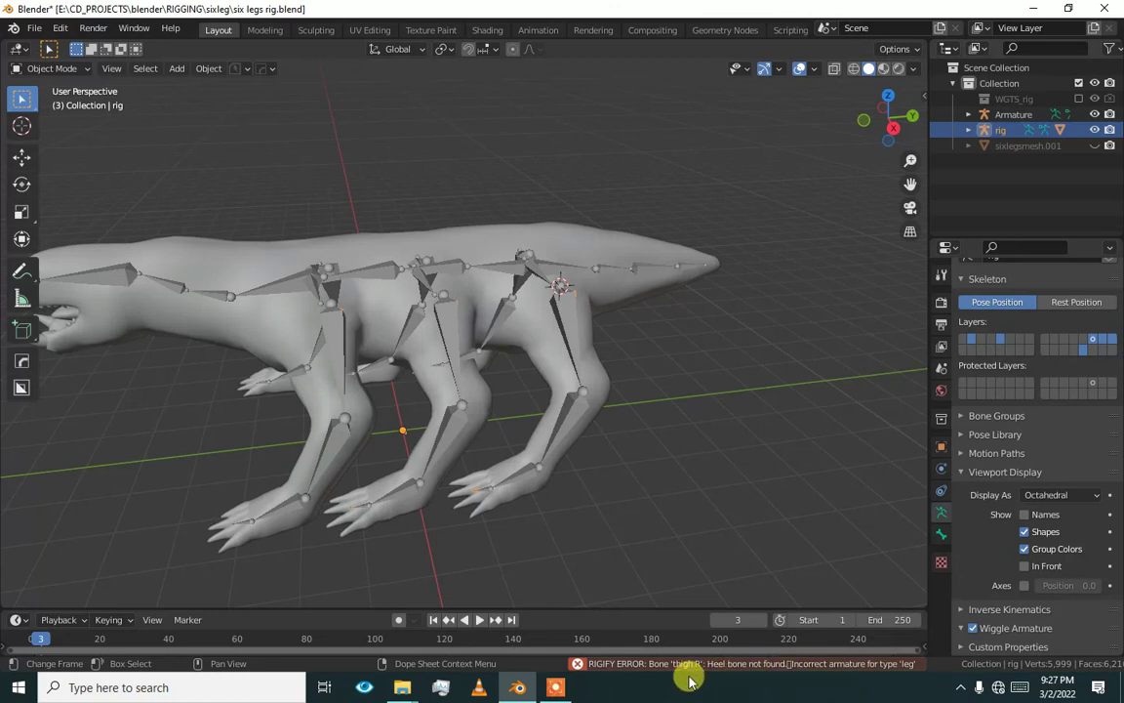
- Examine the generated rig's front left thigh bone in Edit Mode, return to Object Mode and select the Armature object
alt+drag(414, 334, 422, 401)
key(Tab)
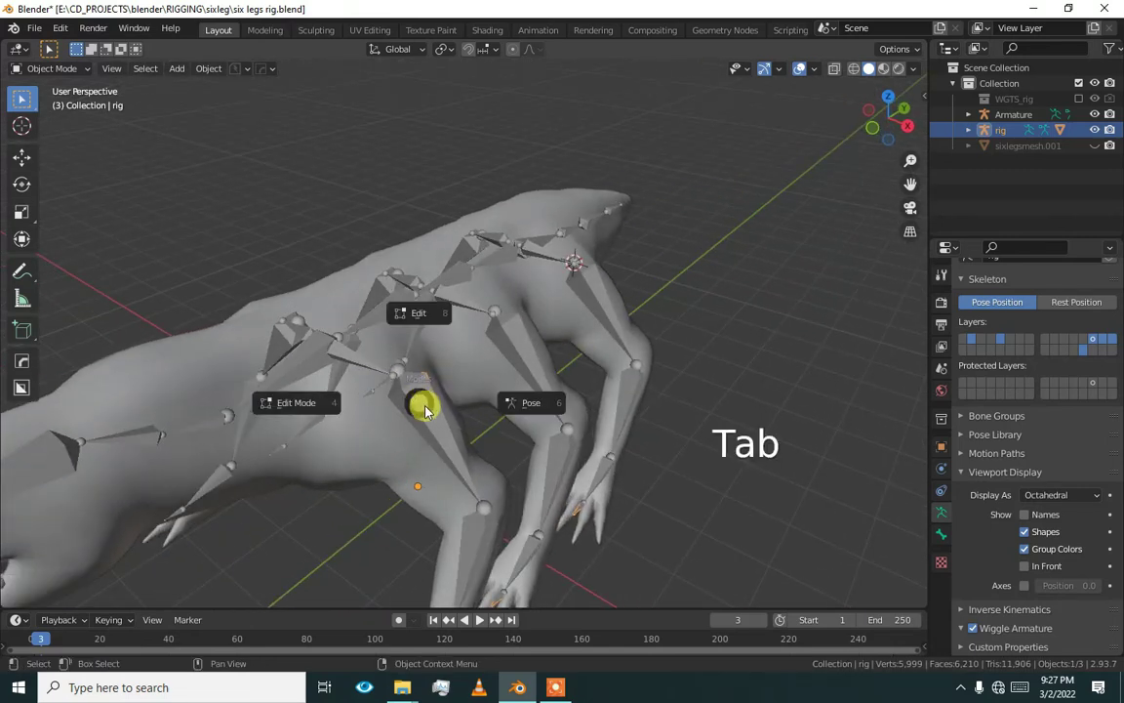
click(278, 401)
click(436, 420)
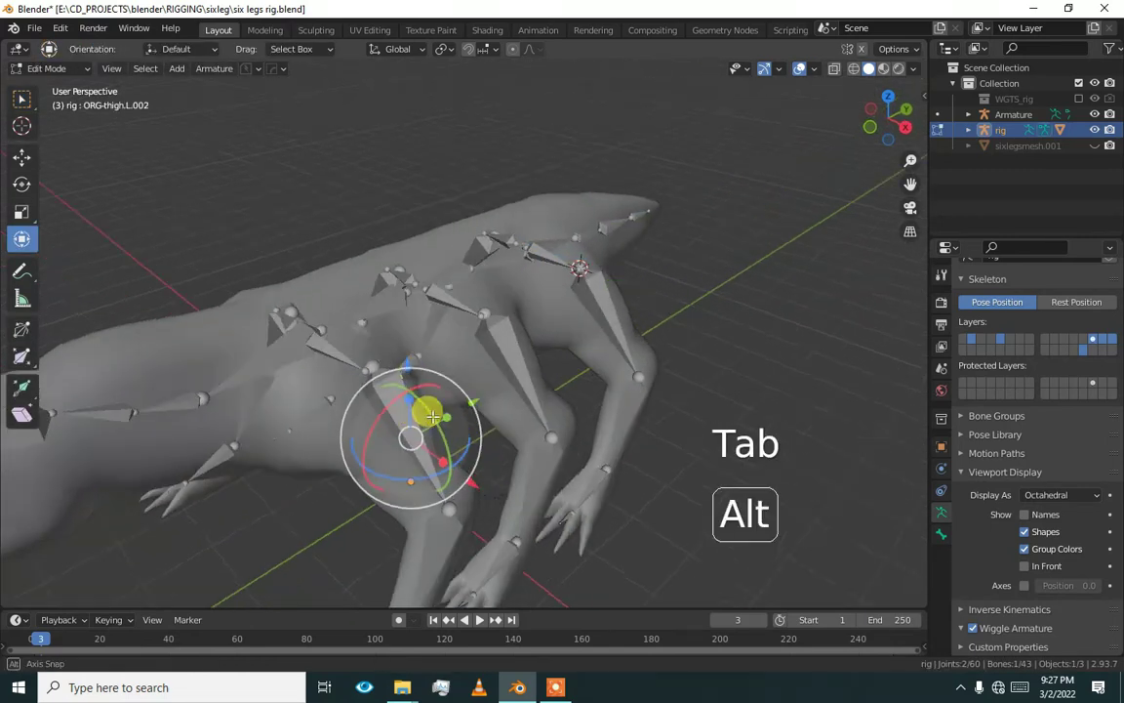
alt+drag(432, 417, 394, 404)
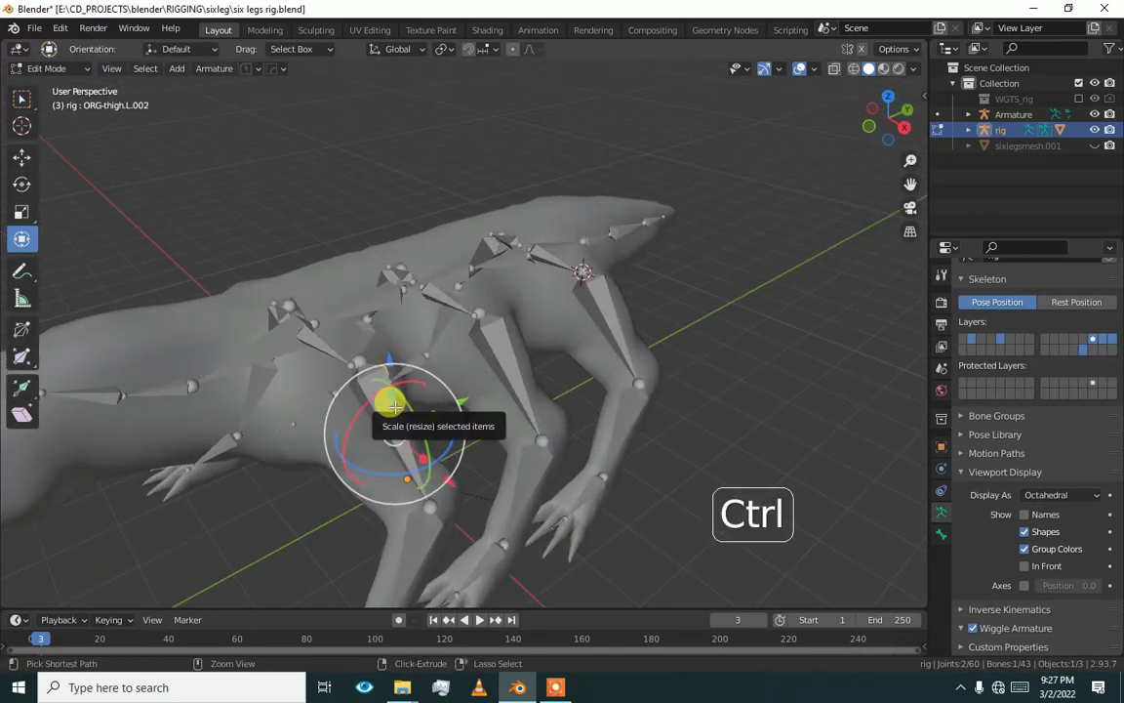
key(ctrl+Tab)
click(295, 421)
click(394, 435)
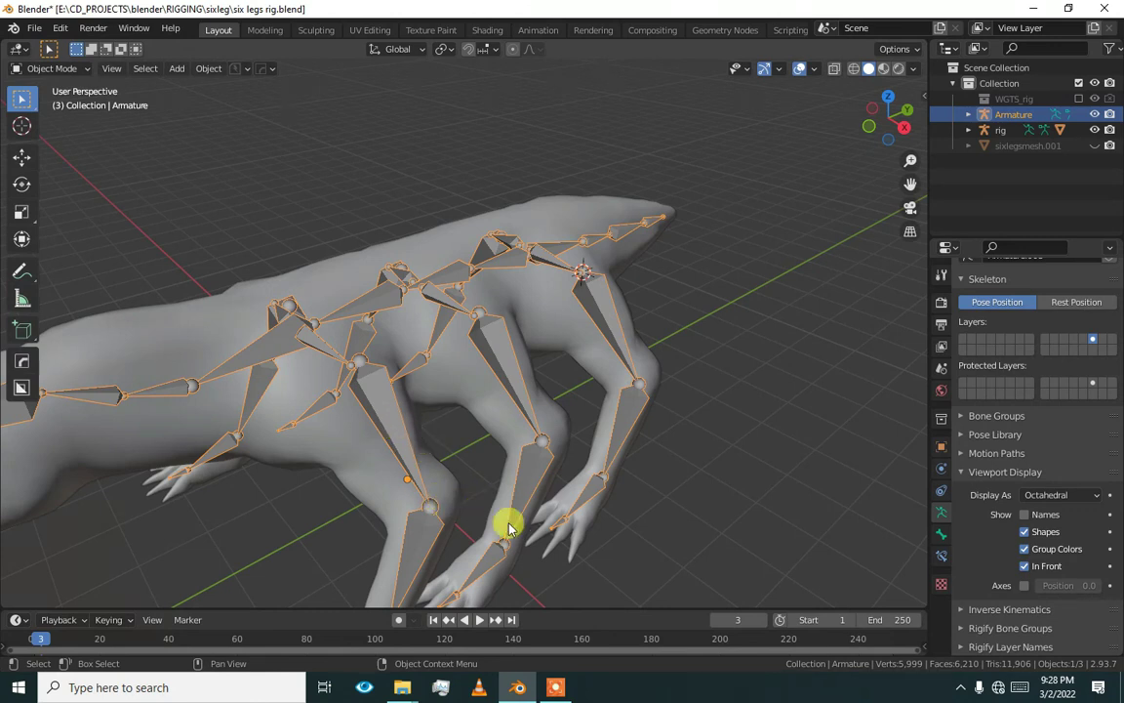
click(573, 693)
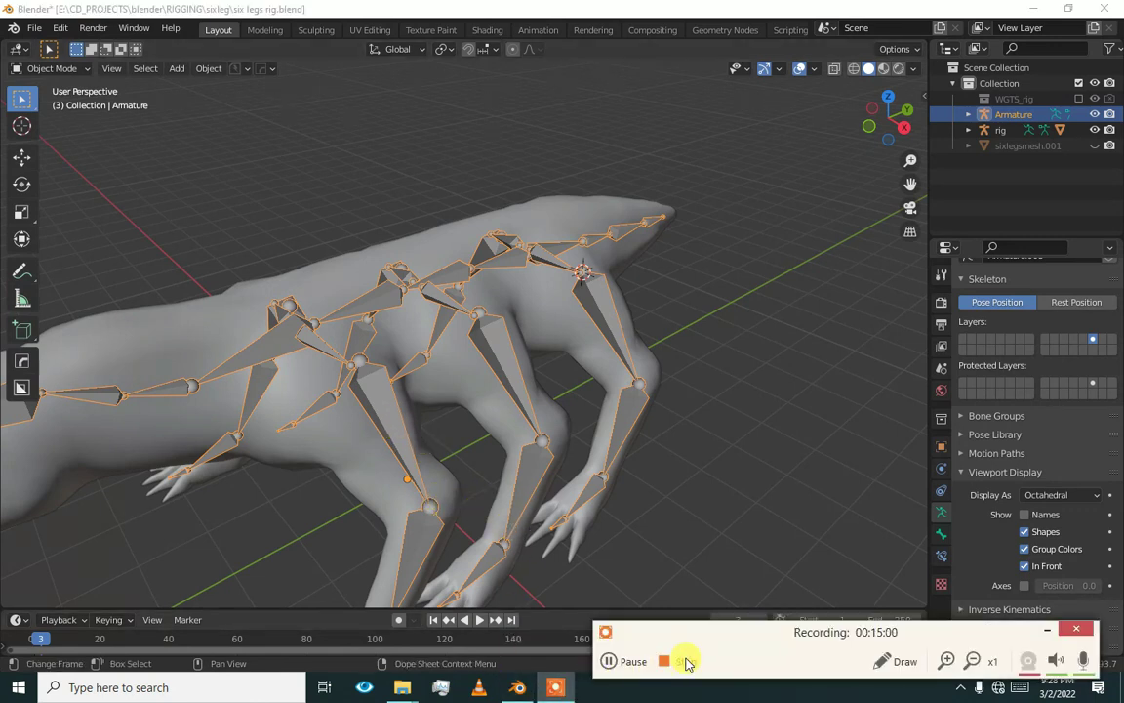